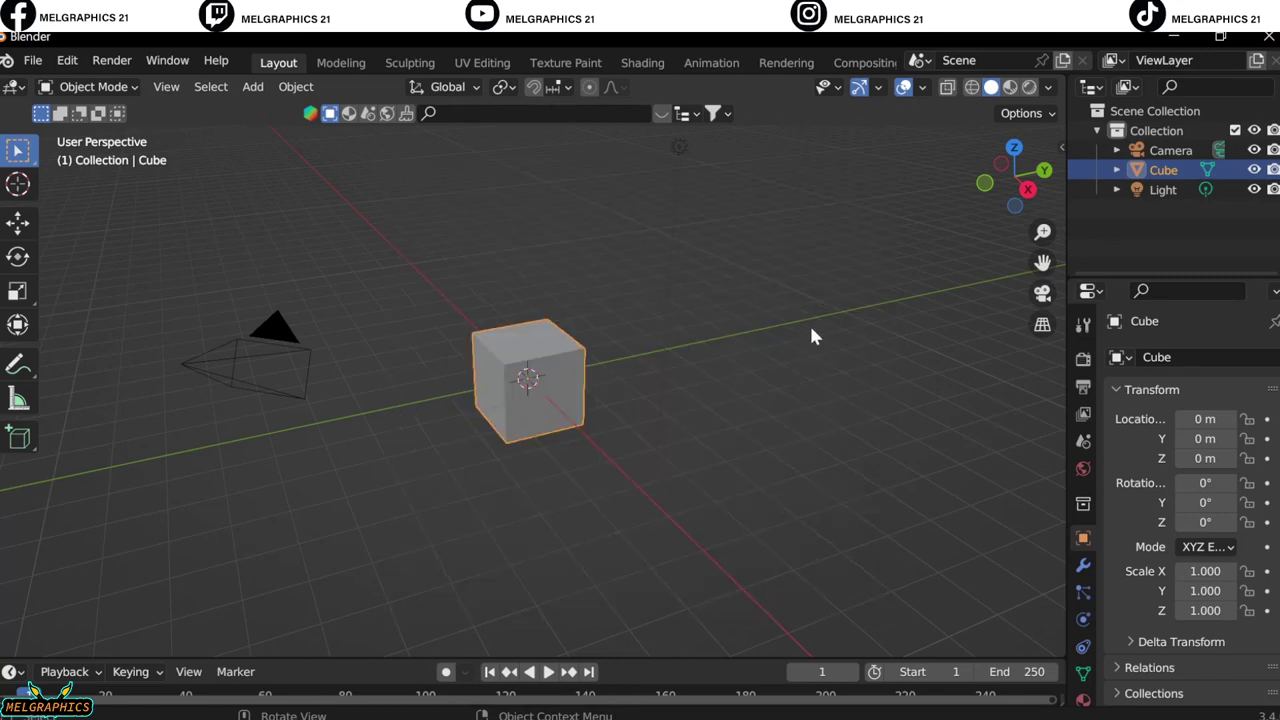
Delete the default cube, camera and light, then add a UV sphere in front view.
{"action": "left_click_drag", "start_coordinate": [742, 232], "coordinate": [80, 414]}
{"action": "key", "text": "Delete"}
{"action": "key", "text": "KP_1"}
{"action": "key", "text": "shift+a"}
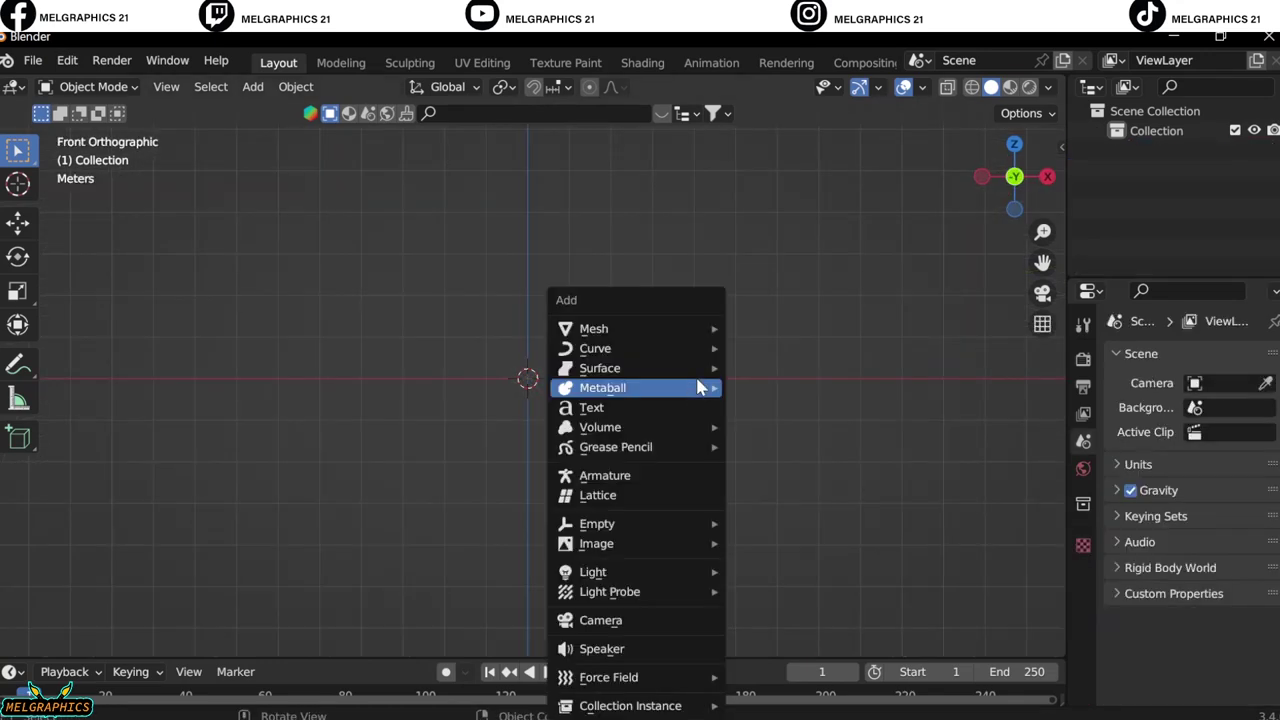
{"action": "left_click", "coordinate": [790, 405]}
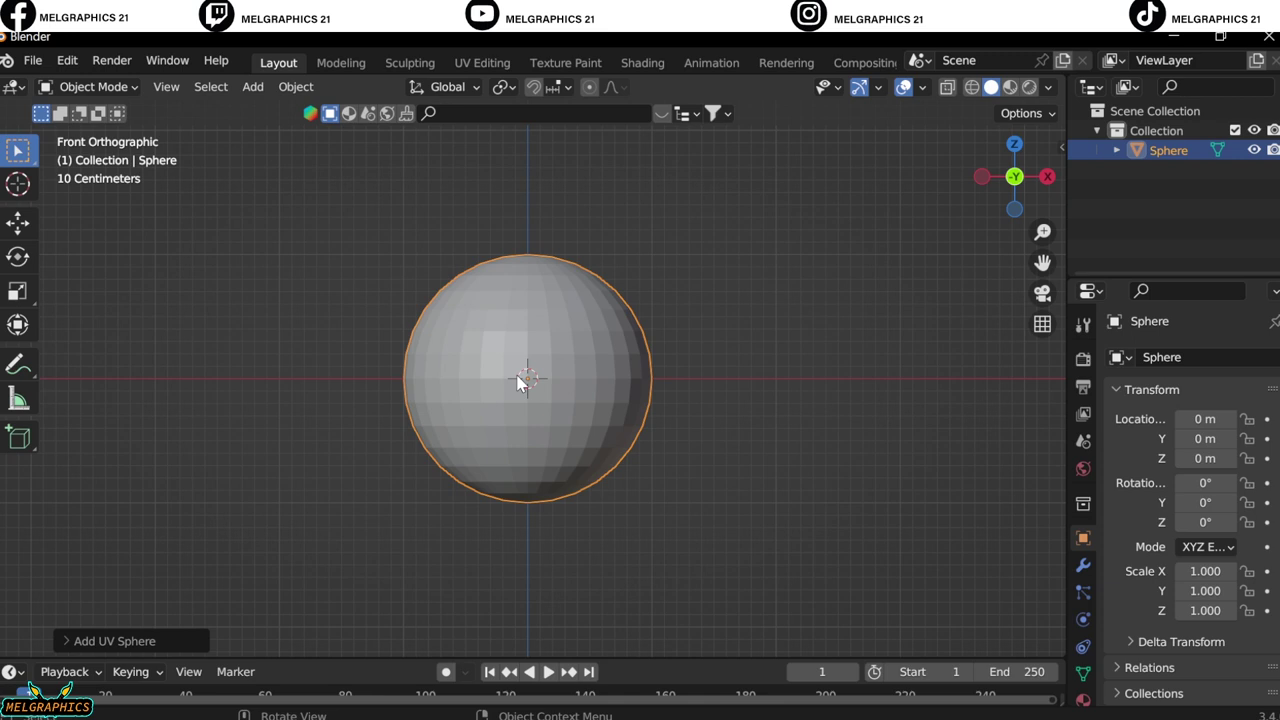
{"action": "left_click", "coordinate": [93, 86]}
Enlarge the Grab brush in Sculpt Mode and stretch the sphere into a taller rounded head.
{"action": "left_click", "coordinate": [108, 151]}
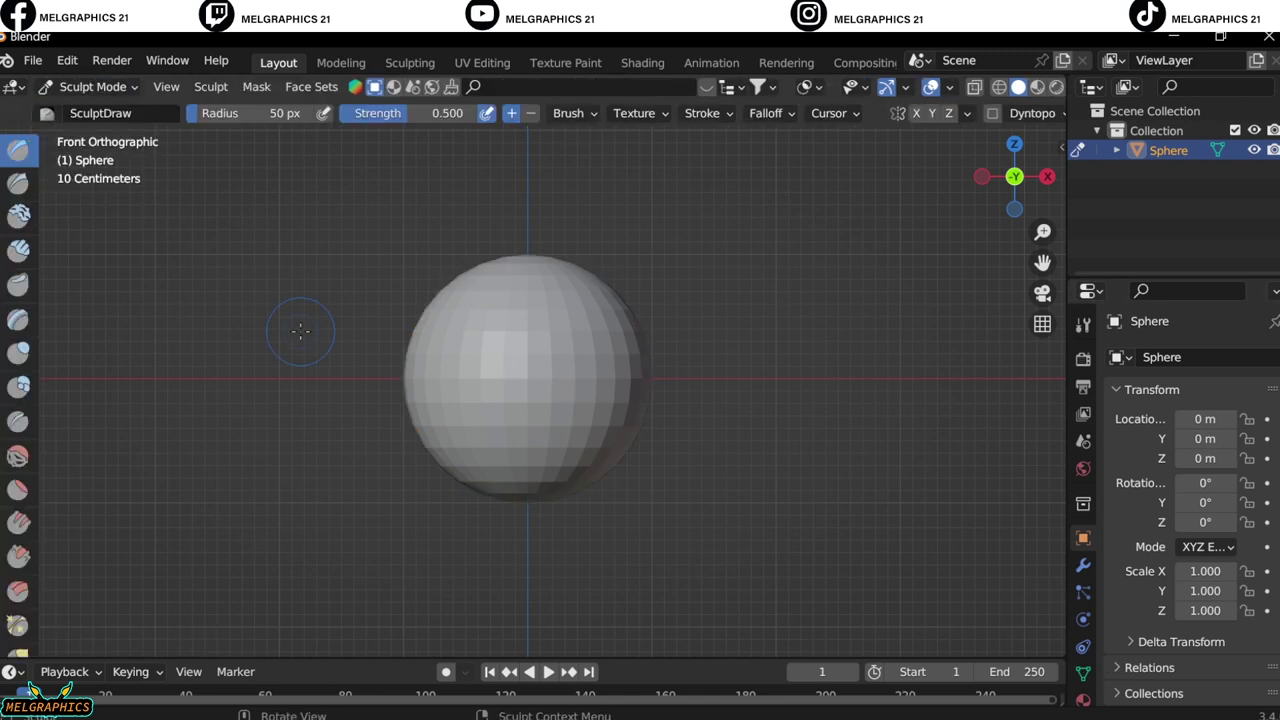
{"action": "key", "text": "f"}
{"action": "left_click", "coordinate": [460, 400]}
{"action": "scroll", "coordinate": [633, 513], "scroll_direction": "up", "scroll_amount": 2}
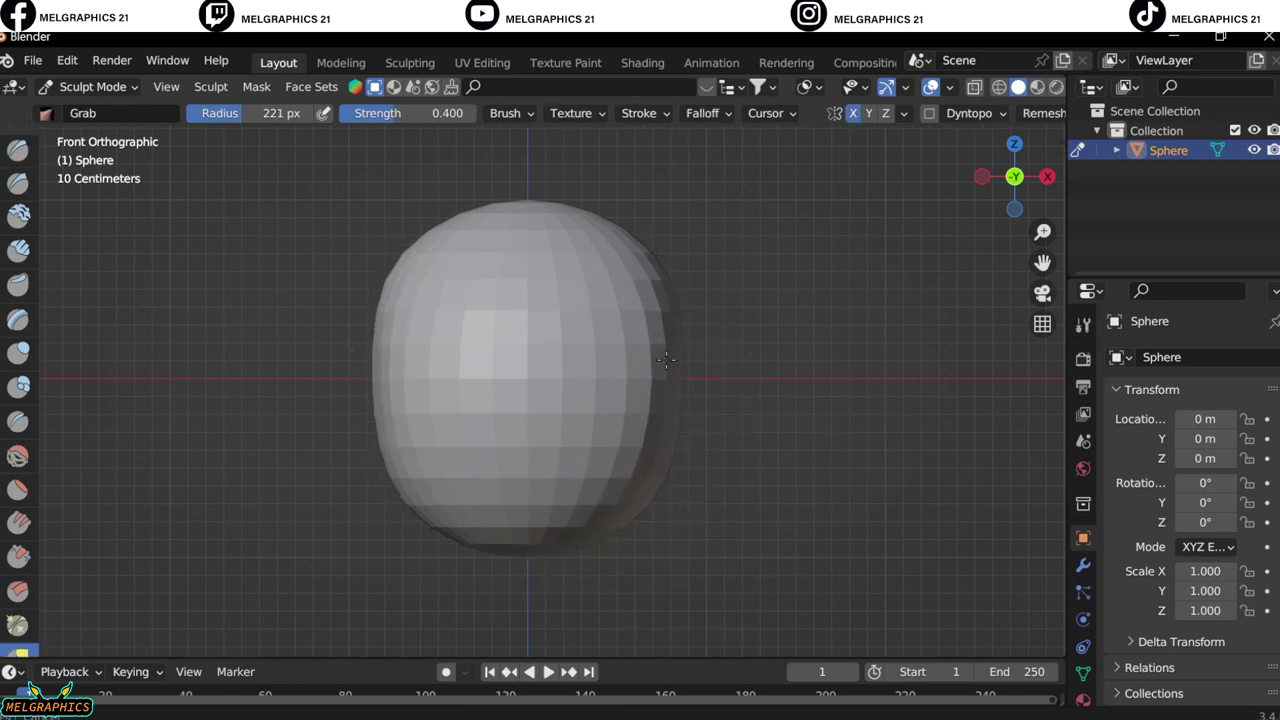
{"action": "mouse_move", "coordinate": [658, 432]}
{"action": "middle_mouse_down"}
{"action": "mouse_move", "coordinate": [437, 449]}
{"action": "mouse_move", "coordinate": [597, 503]}
{"action": "middle_mouse_up"}
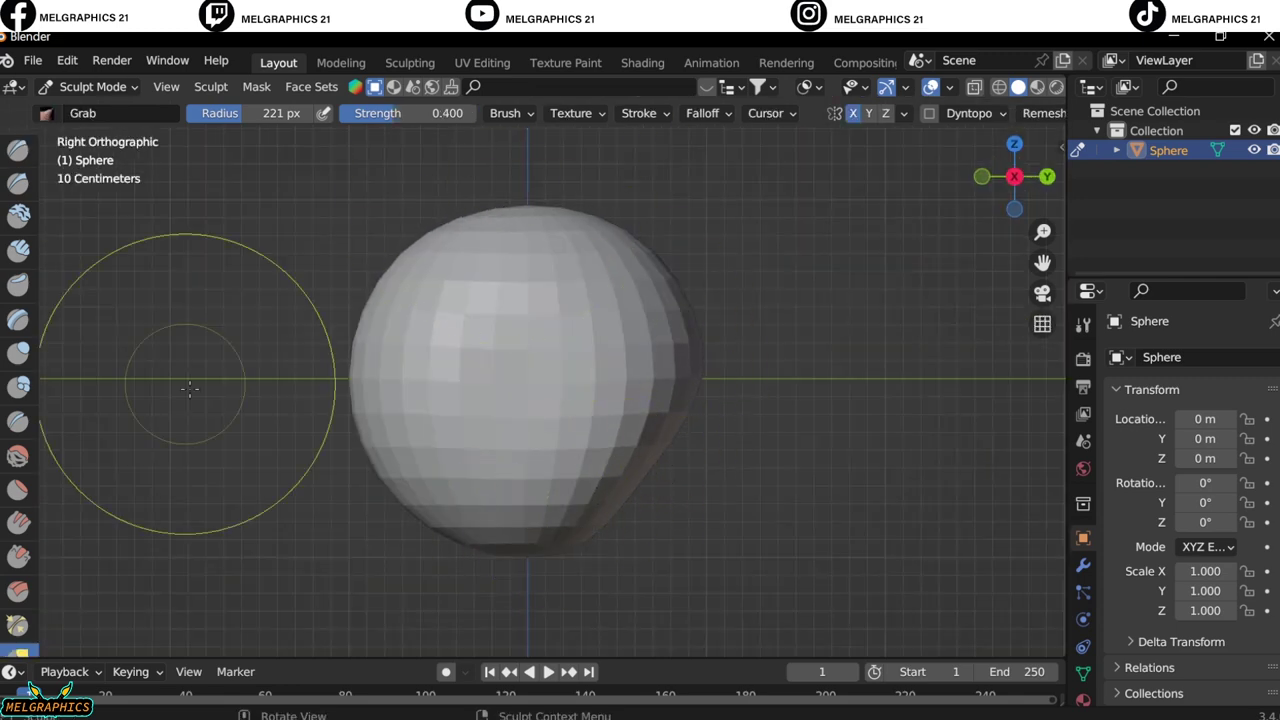
{"action": "key", "text": "KP_1"}
{"action": "key", "text": "ctrl+Tab"}
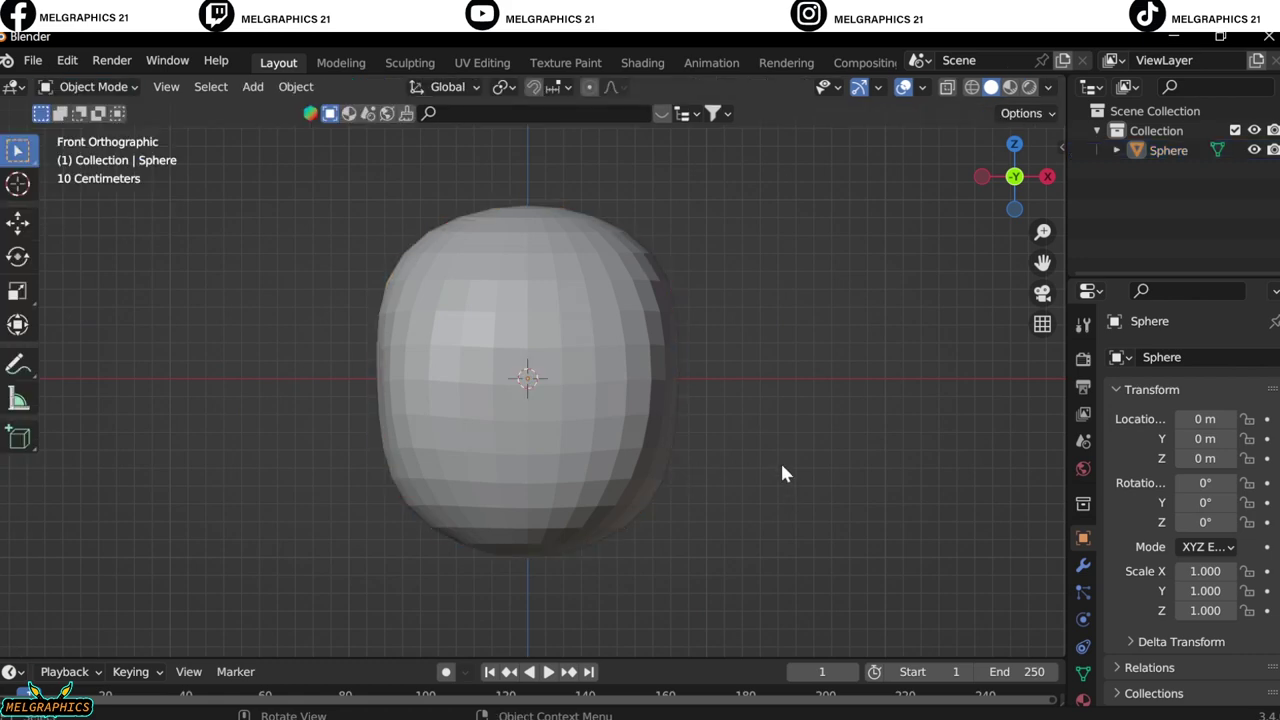
{"action": "key", "text": "shift+a"}
Add a small UV sphere beside the head and grab-sculpt it into a crescent ear.
{"action": "left_click", "coordinate": [920, 393]}
{"action": "key", "text": "s"}
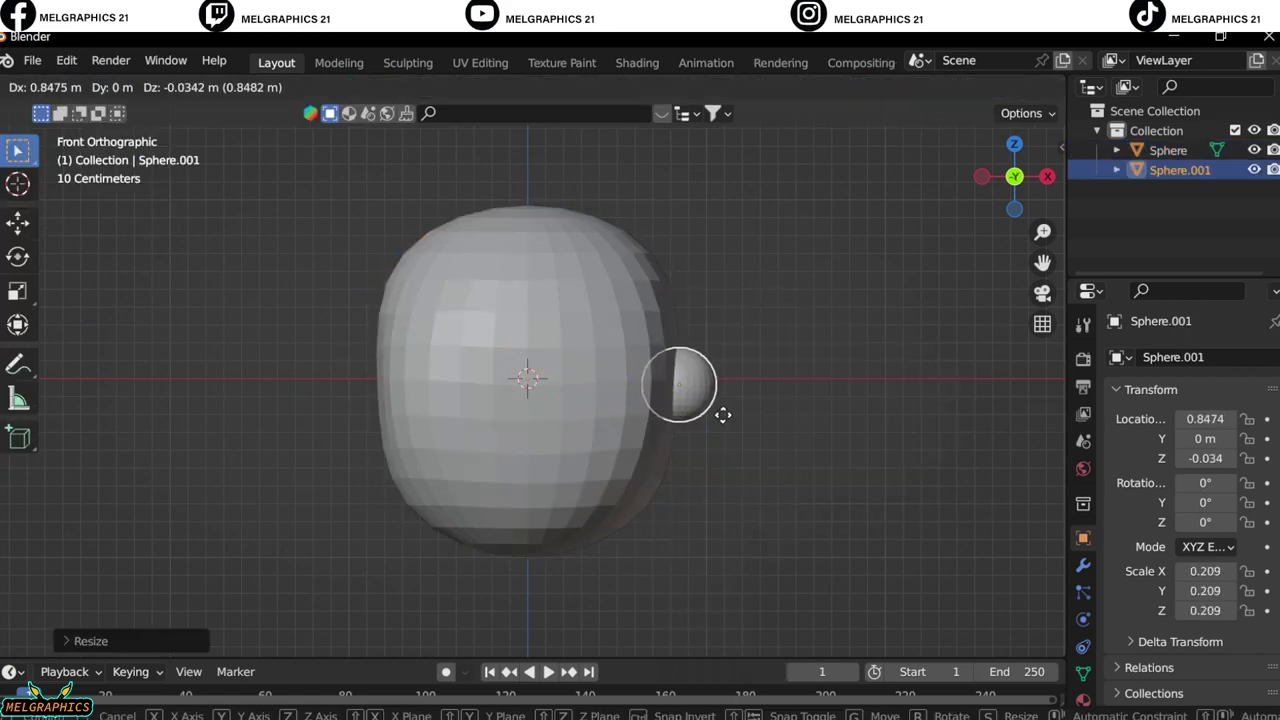
{"action": "left_click", "coordinate": [723, 414]}
{"action": "key", "text": "ctrl+Tab"}
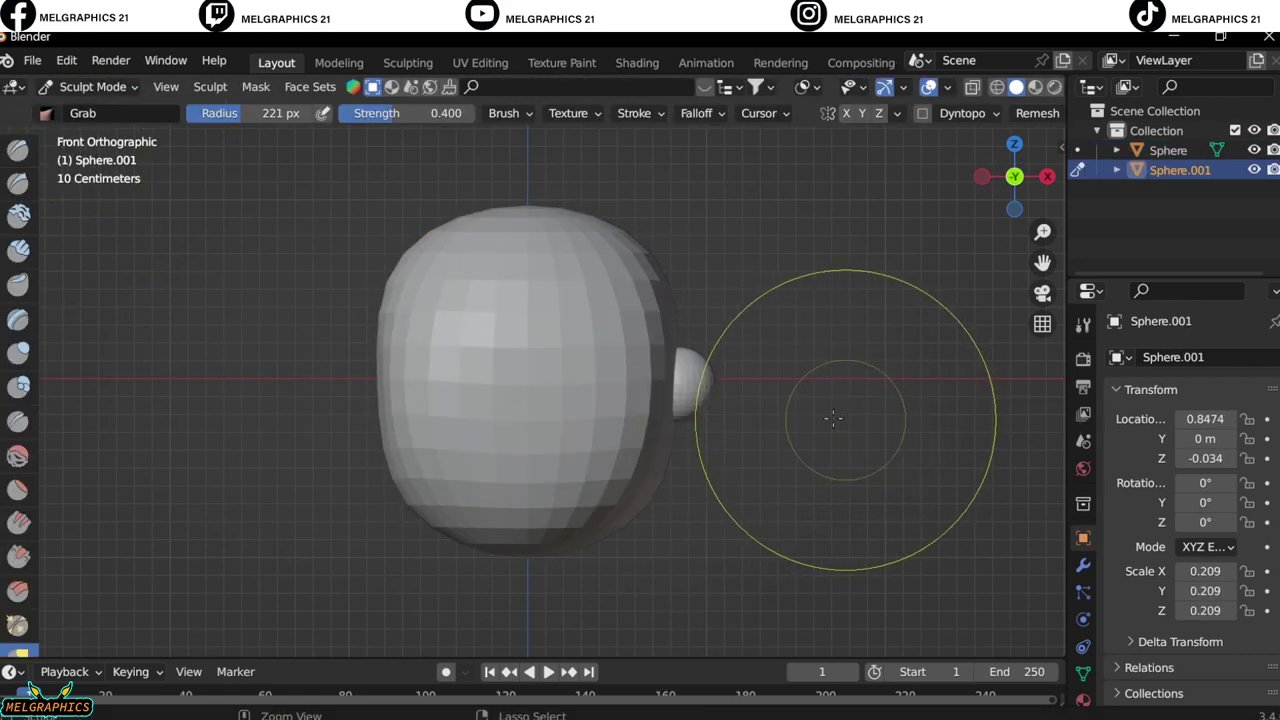
{"action": "scroll", "coordinate": [832, 420], "scroll_direction": "up", "scroll_amount": 5}
{"action": "middle_click_drag", "start_coordinate": [832, 420], "coordinate": [651, 449]}
{"action": "mouse_move", "coordinate": [570, 420]}
{"action": "left_mouse_down"}
{"action": "mouse_move", "coordinate": [491, 500]}
{"action": "mouse_move", "coordinate": [580, 368]}
{"action": "left_mouse_up"}
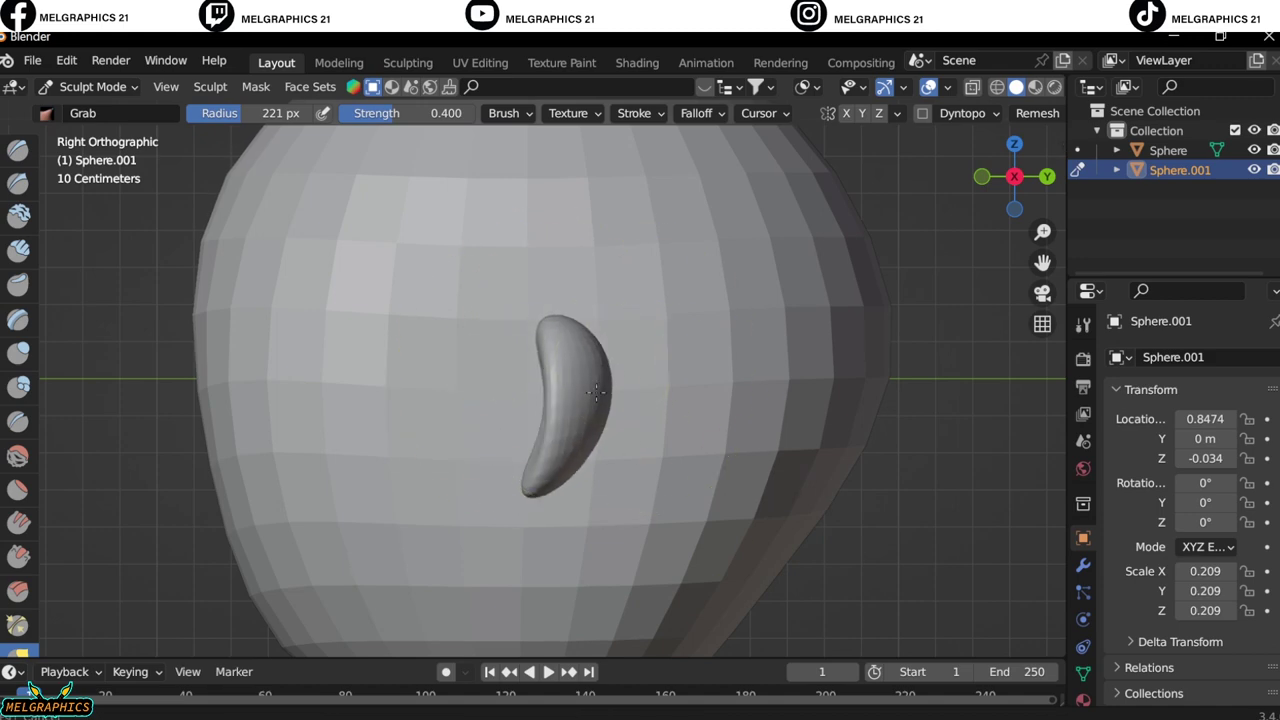
{"action": "key", "text": "KP_1"}
{"action": "scroll", "coordinate": [885, 397], "scroll_direction": "down", "scroll_amount": 3}
{"action": "key", "text": "ctrl+Tab"}
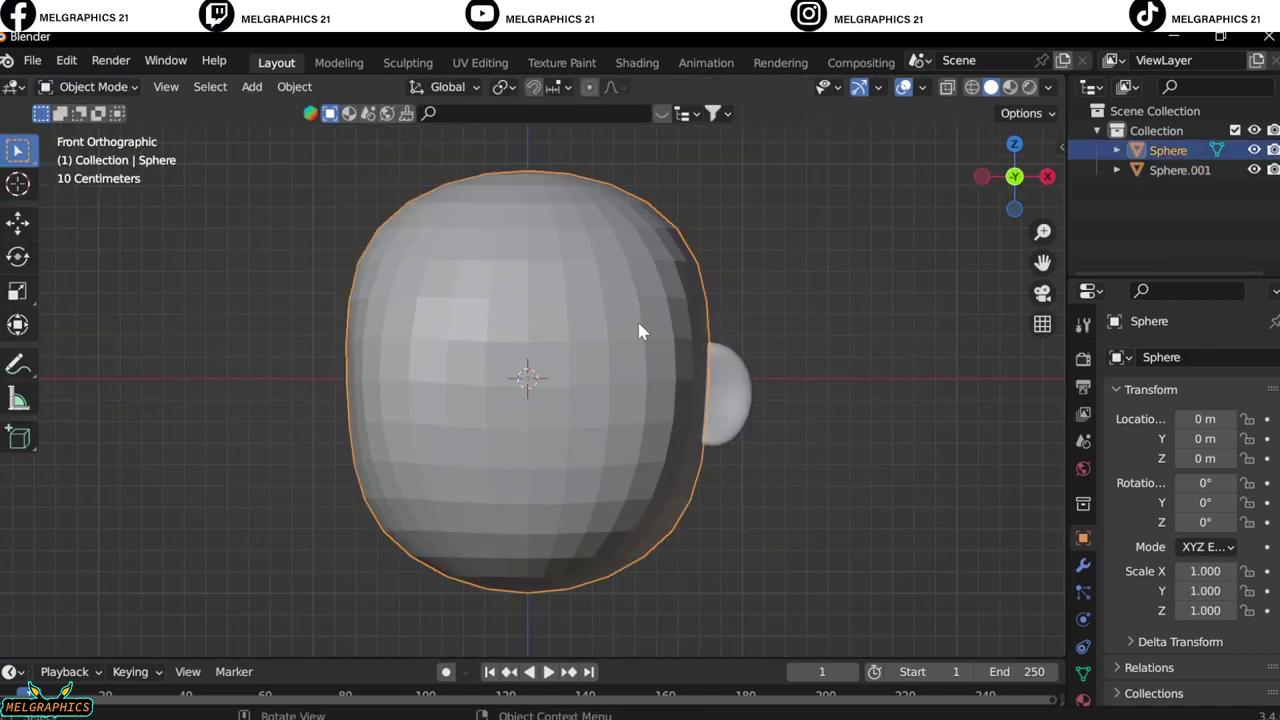
Check the ear's placement against the head from an orbited view, then reselect the ear.
{"action": "left_click", "coordinate": [90, 86]}
{"action": "key", "text": "Tab"}
{"action": "mouse_move", "coordinate": [829, 358]}
{"action": "middle_mouse_down"}
{"action": "mouse_move", "coordinate": [755, 320]}
{"action": "mouse_move", "coordinate": [561, 318]}
{"action": "middle_mouse_up"}
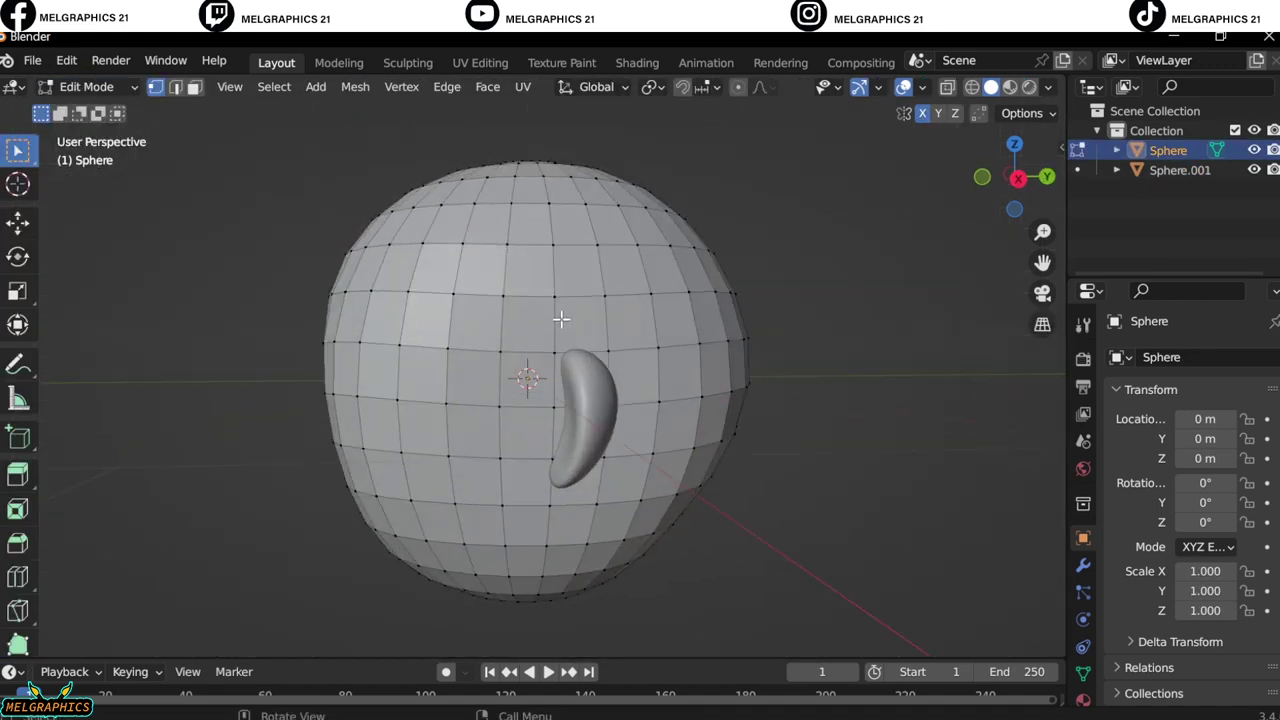
{"action": "key", "text": "Tab"}
{"action": "key", "text": "KP_1"}
{"action": "left_click", "coordinate": [726, 414]}
Mirror the ear across the head with a Mirror modifier and apply it.
{"action": "left_click", "coordinate": [1083, 565]}
{"action": "left_click", "coordinate": [1190, 358]}
{"action": "left_click", "coordinate": [690, 610]}
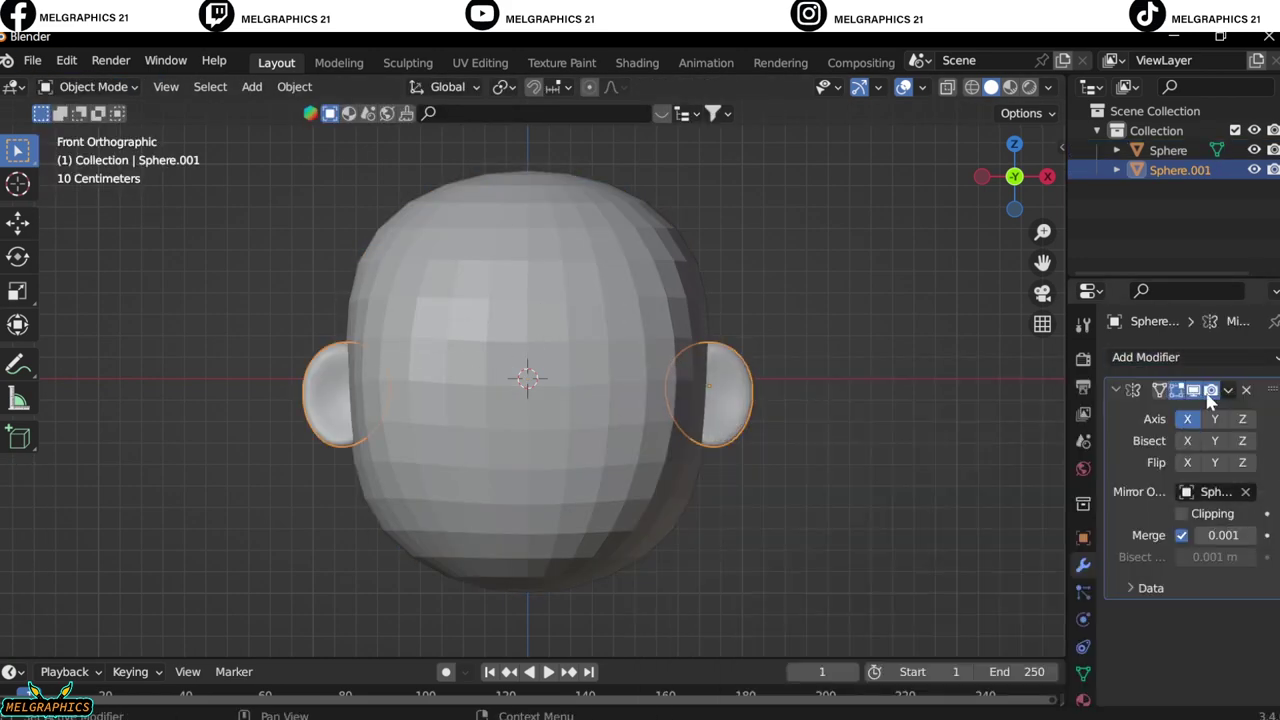
{"action": "key", "text": "ctrl+a"}
{"action": "left_click", "coordinate": [740, 487]}
{"action": "left_click", "coordinate": [90, 86]}
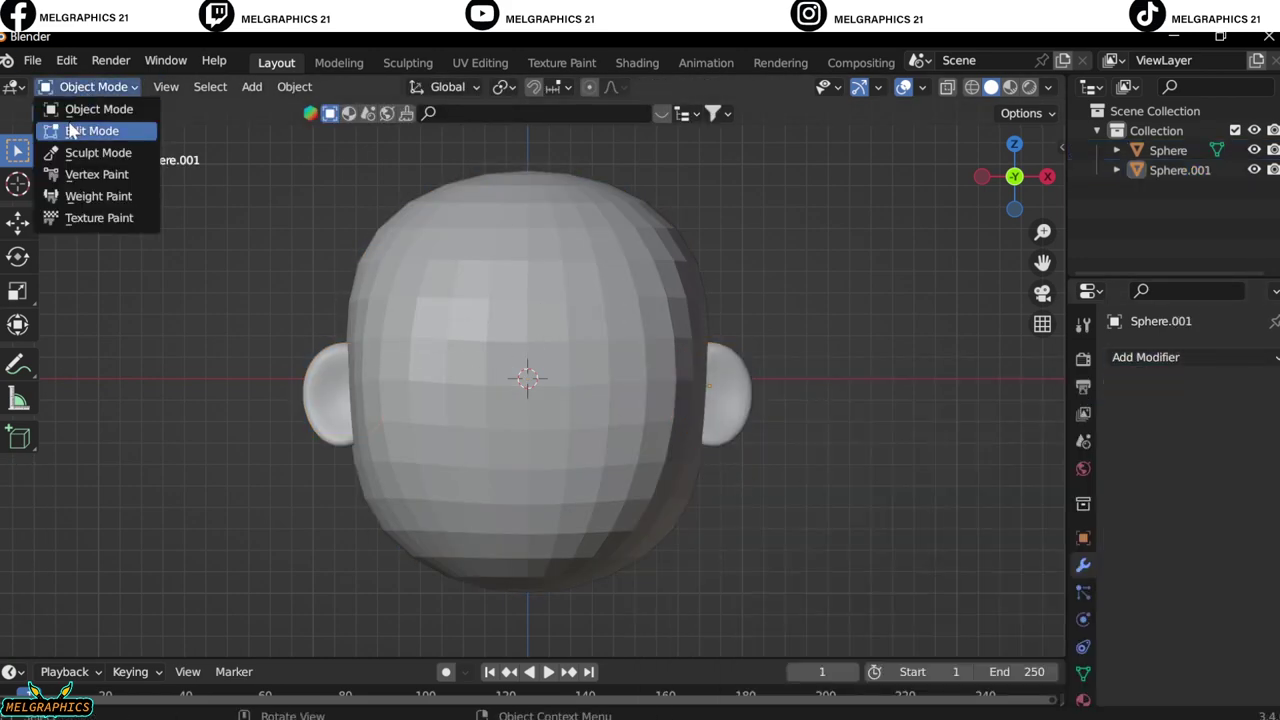
{"action": "key", "text": "shift+a"}
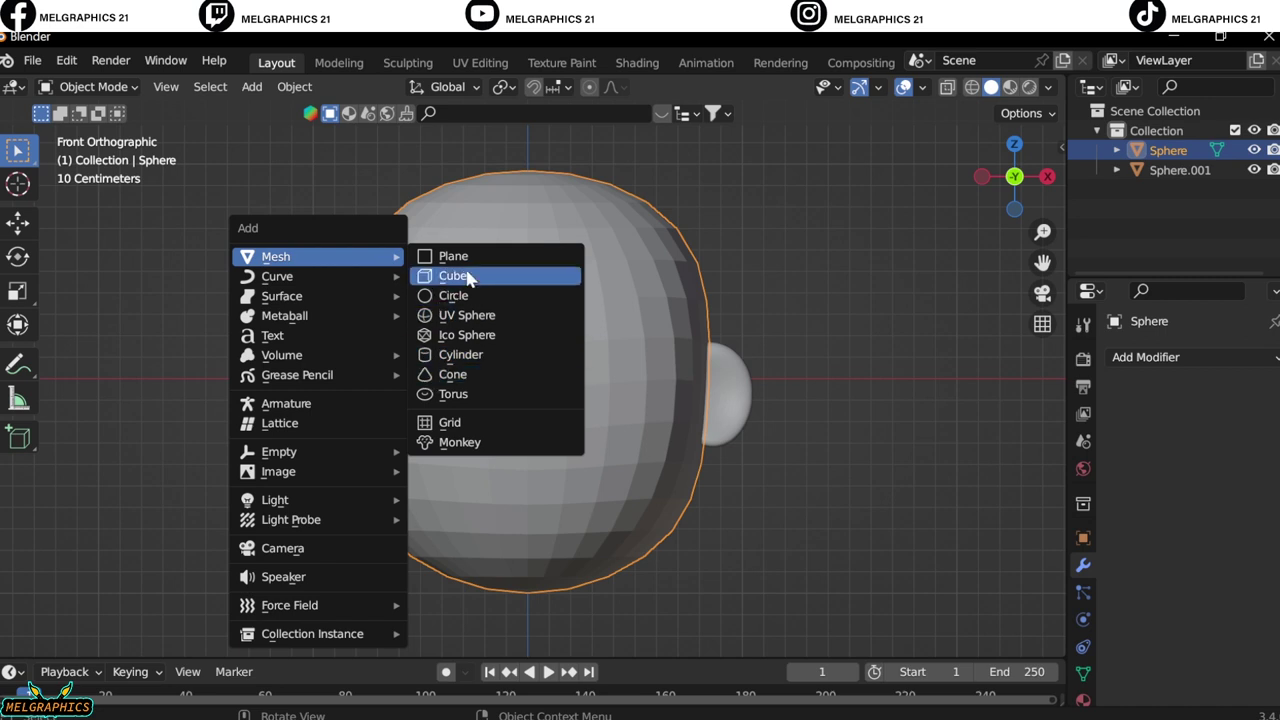
Add a cube and flatten it into a thin slab.
{"action": "left_click", "coordinate": [455, 276]}
{"action": "key", "text": "n"}
{"action": "left_click_drag", "start_coordinate": [958, 411], "coordinate": [900, 411]}
Raise the slab and move it forward onto the front of the forehead.
{"action": "key", "text": "KP_3"}
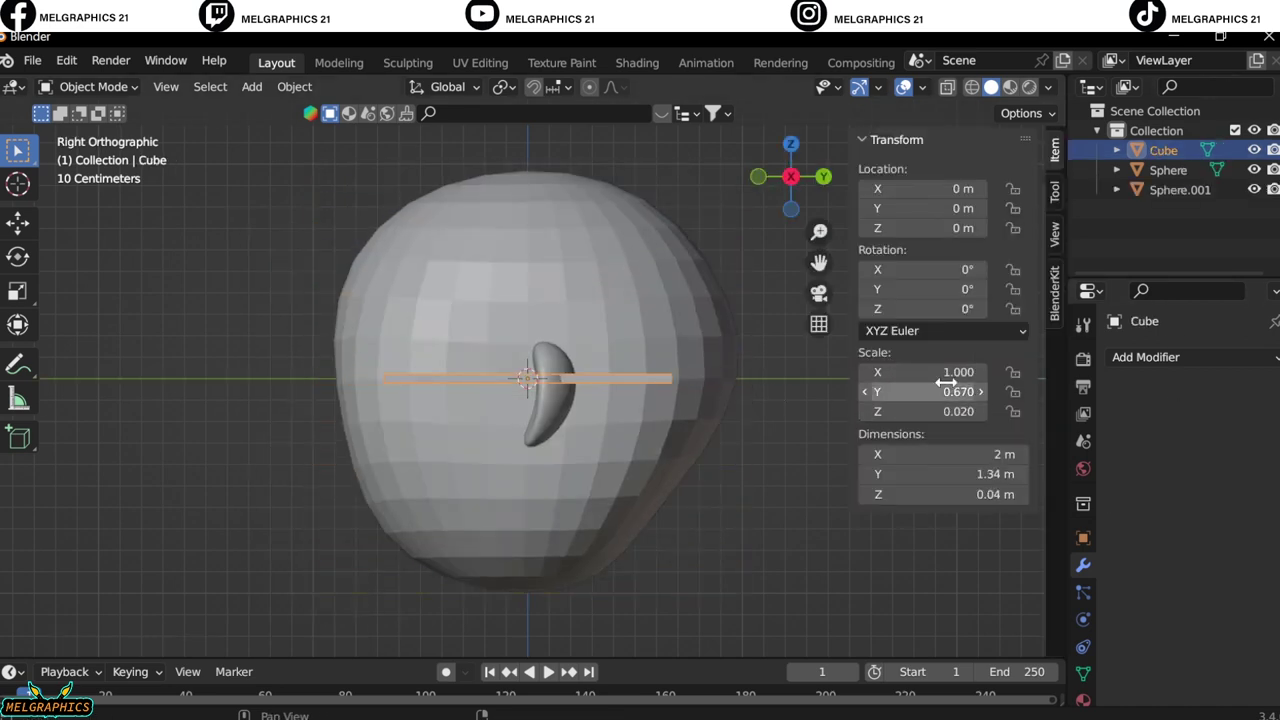
{"action": "key", "text": "g"}
{"action": "key", "text": "z"}
{"action": "left_click", "coordinate": [428, 350]}
{"action": "key", "text": "g"}
{"action": "key", "text": "y"}
{"action": "left_click", "coordinate": [371, 374]}
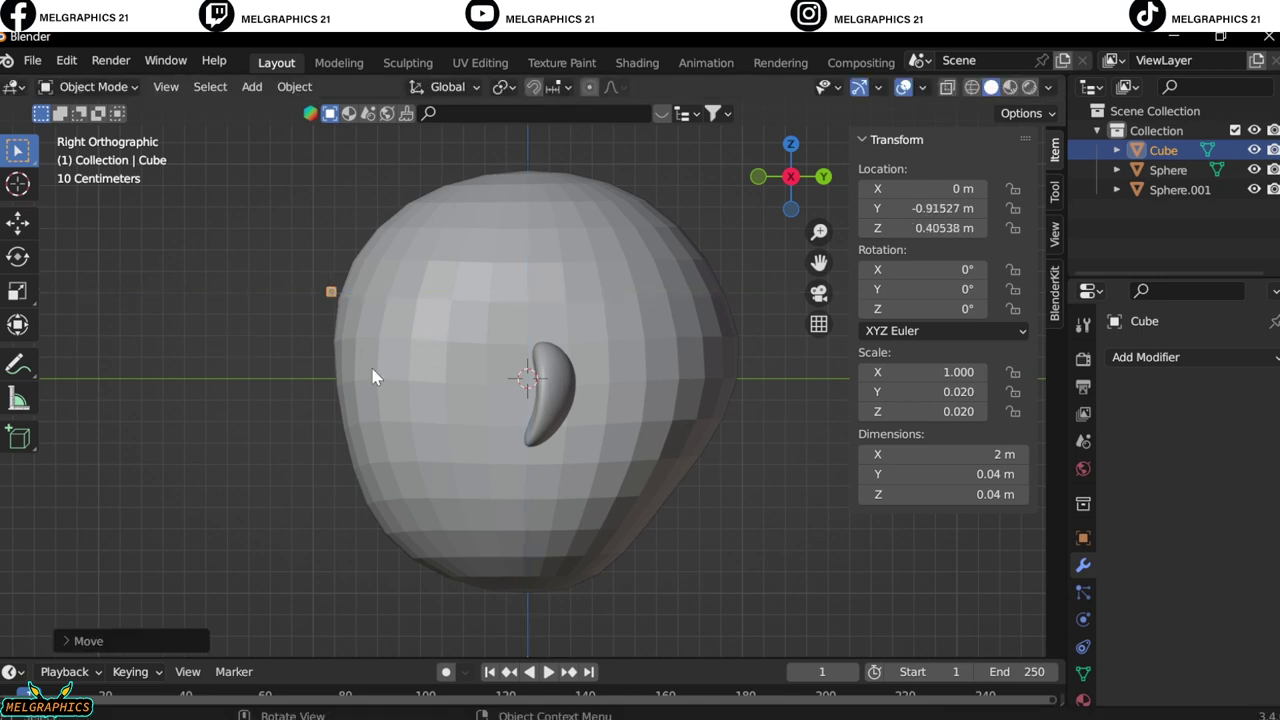
{"action": "key", "text": "KP_1"}
Narrow and resize the slab into a thin forehead bar.
{"action": "left_click_drag", "start_coordinate": [958, 371], "coordinate": [930, 371]}
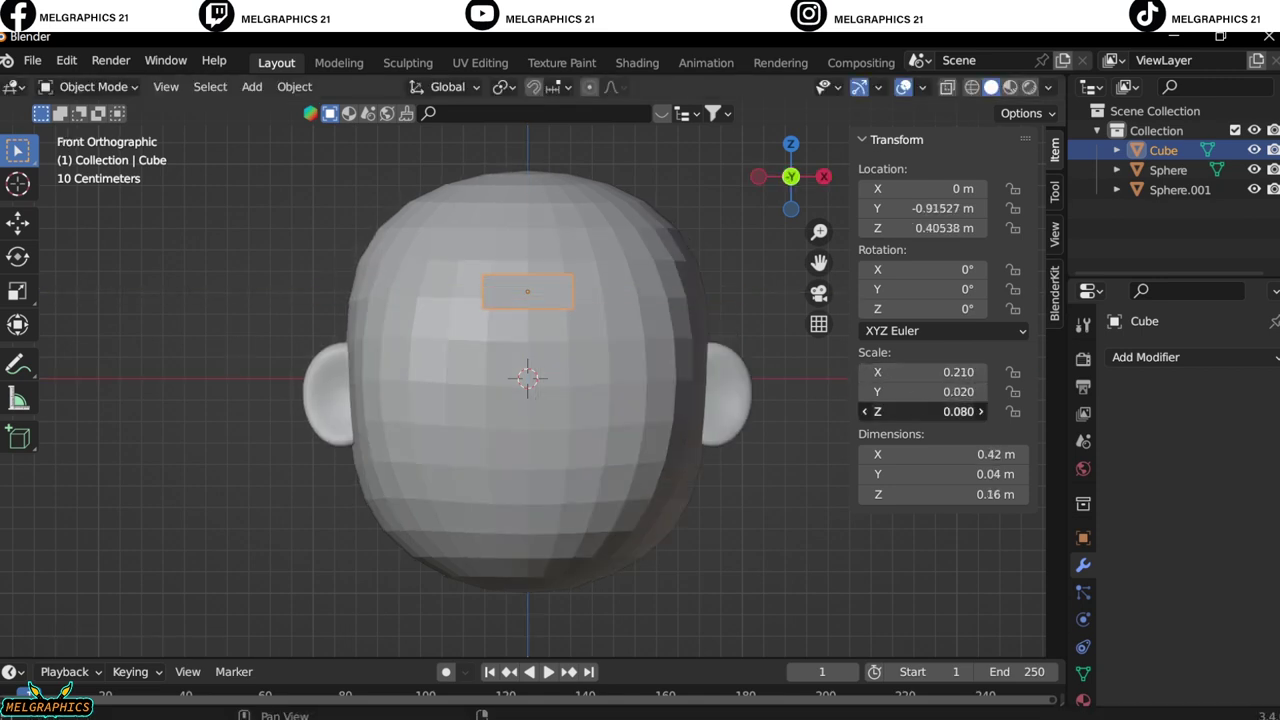
{"action": "key", "text": "s"}
{"action": "left_click", "coordinate": [622, 355]}
{"action": "scroll", "coordinate": [622, 355], "scroll_direction": "up", "scroll_amount": 4}
{"action": "scroll", "coordinate": [622, 355], "scroll_direction": "up", "scroll_amount": 3}
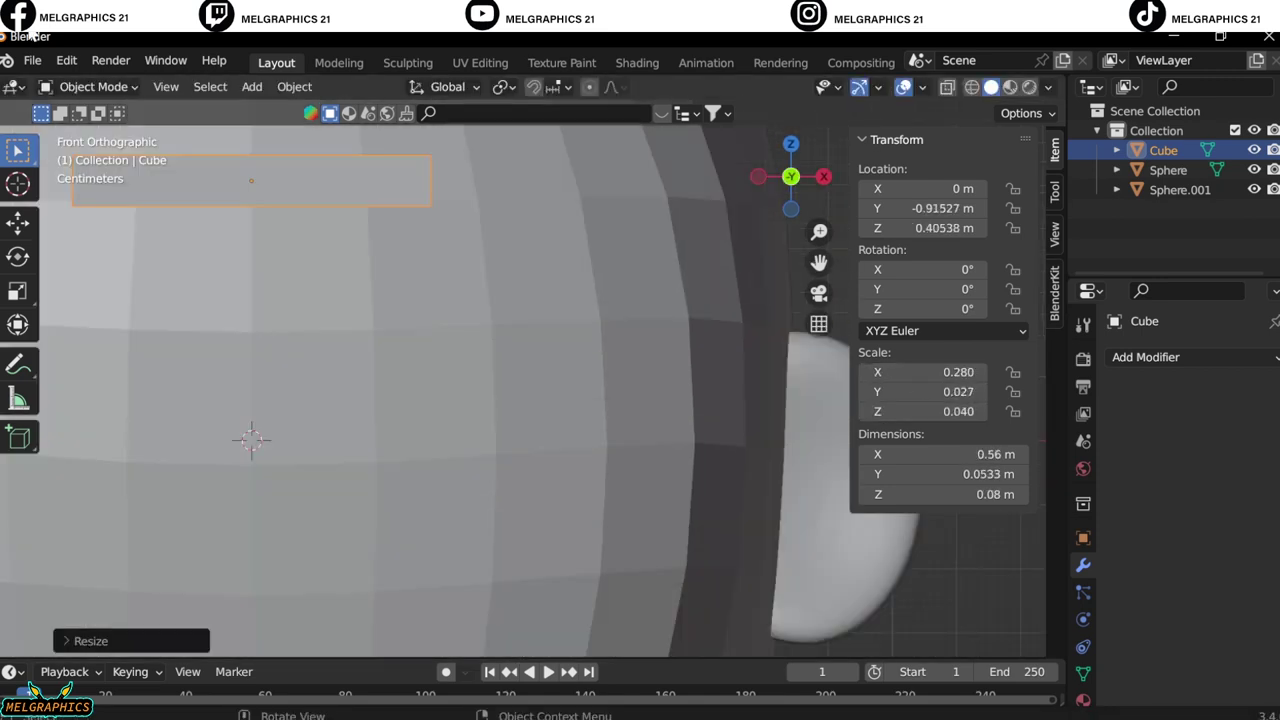
{"action": "key", "text": "Tab"}
Add loop cuts across the bar and select its right three faces in X-ray.
{"action": "left_click_drag", "start_coordinate": [819, 262], "coordinate": [1119, 402]}
{"action": "left_click", "coordinate": [18, 577]}
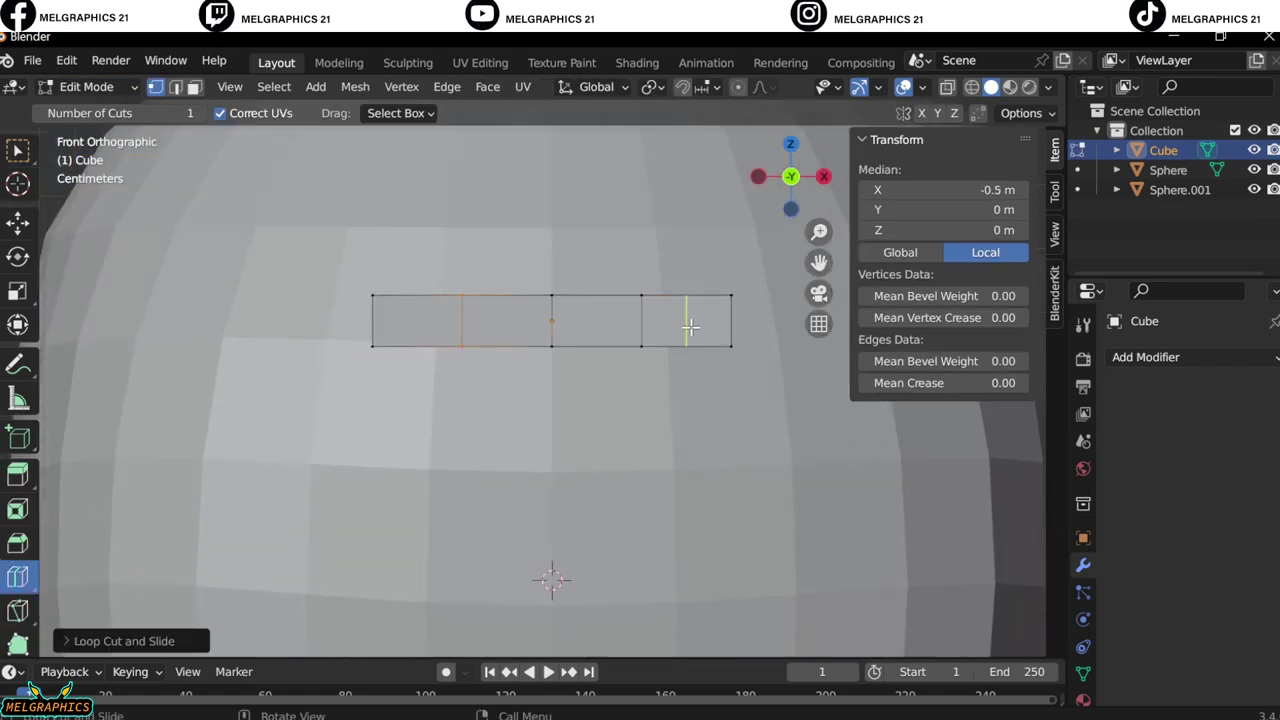
{"action": "key", "text": "alt+z"}
{"action": "key", "text": "3"}
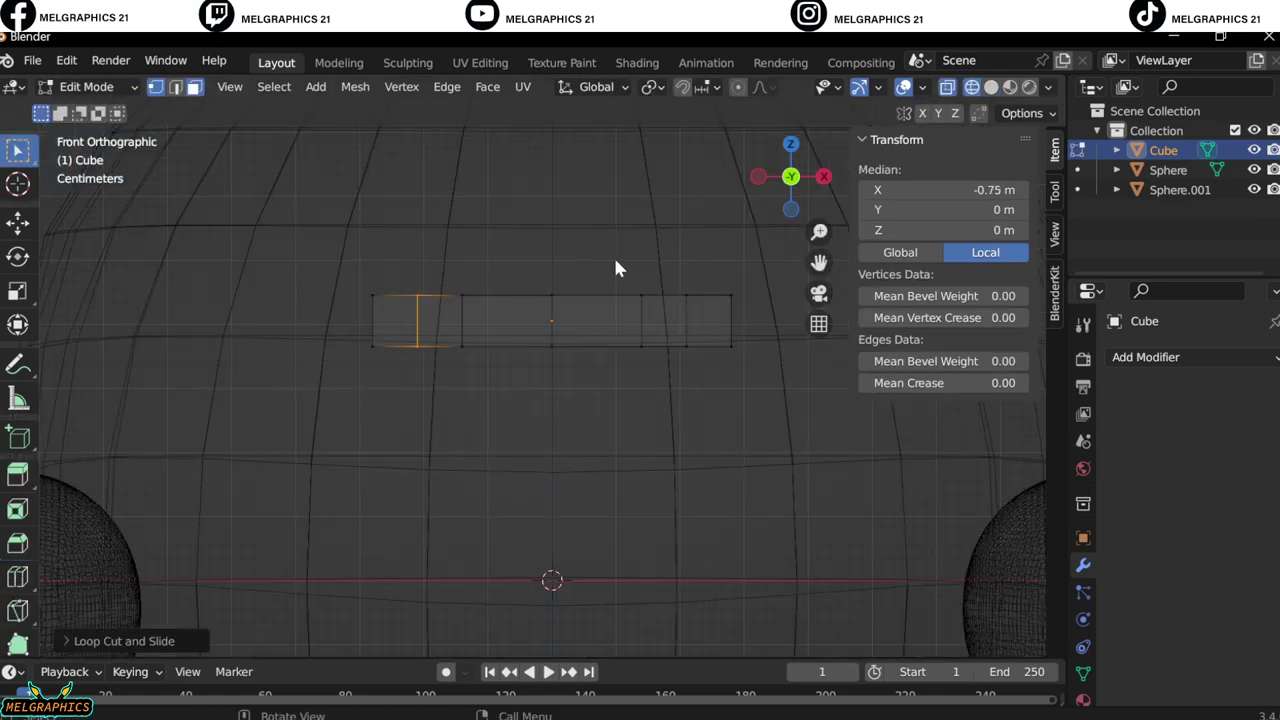
{"action": "left_click_drag", "start_coordinate": [565, 265], "coordinate": [786, 363]}
Tilt the bar's right part clockwise and reposition its left faces.
{"action": "key", "text": "r"}
{"action": "left_click", "coordinate": [426, 303]}
{"action": "key", "text": "ctrl+i"}
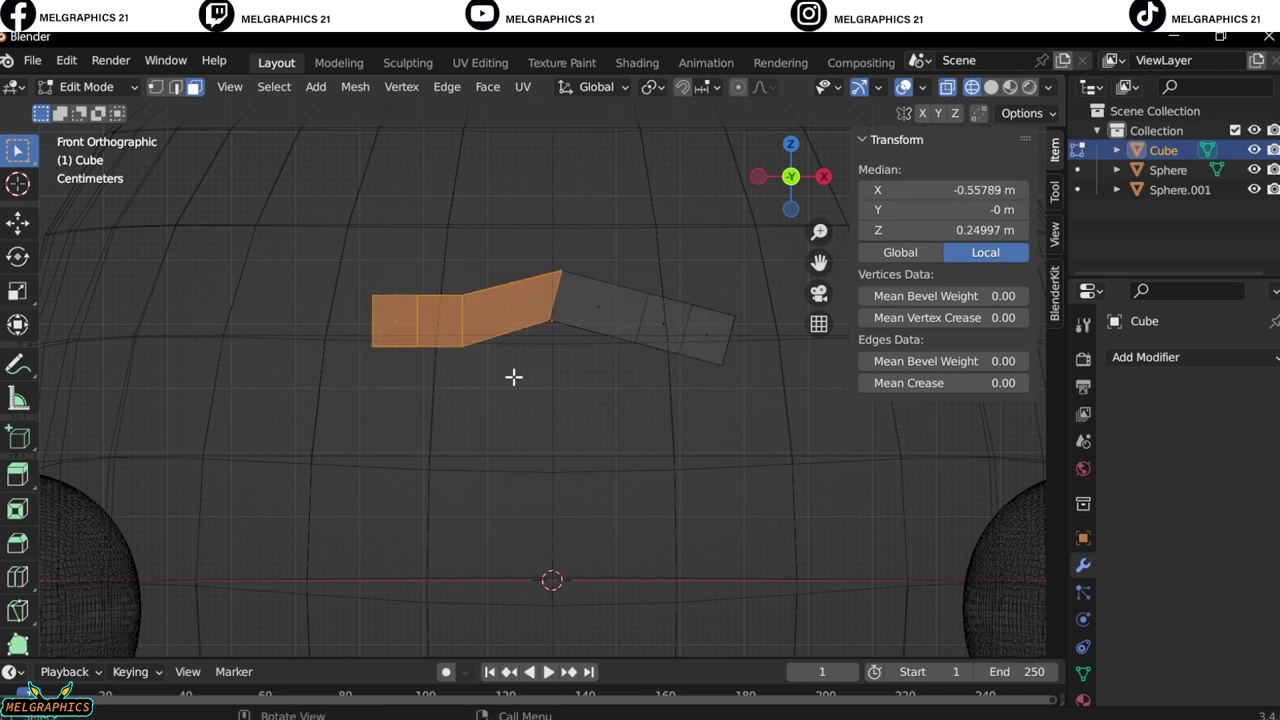
{"action": "key", "text": "g"}
{"action": "left_click", "coordinate": [528, 346]}
Move the end face and extrude it down and right into a turned-down eyebrow tip.
{"action": "left_click", "coordinate": [730, 314]}
{"action": "key", "text": "g"}
{"action": "left_click", "coordinate": [751, 426]}
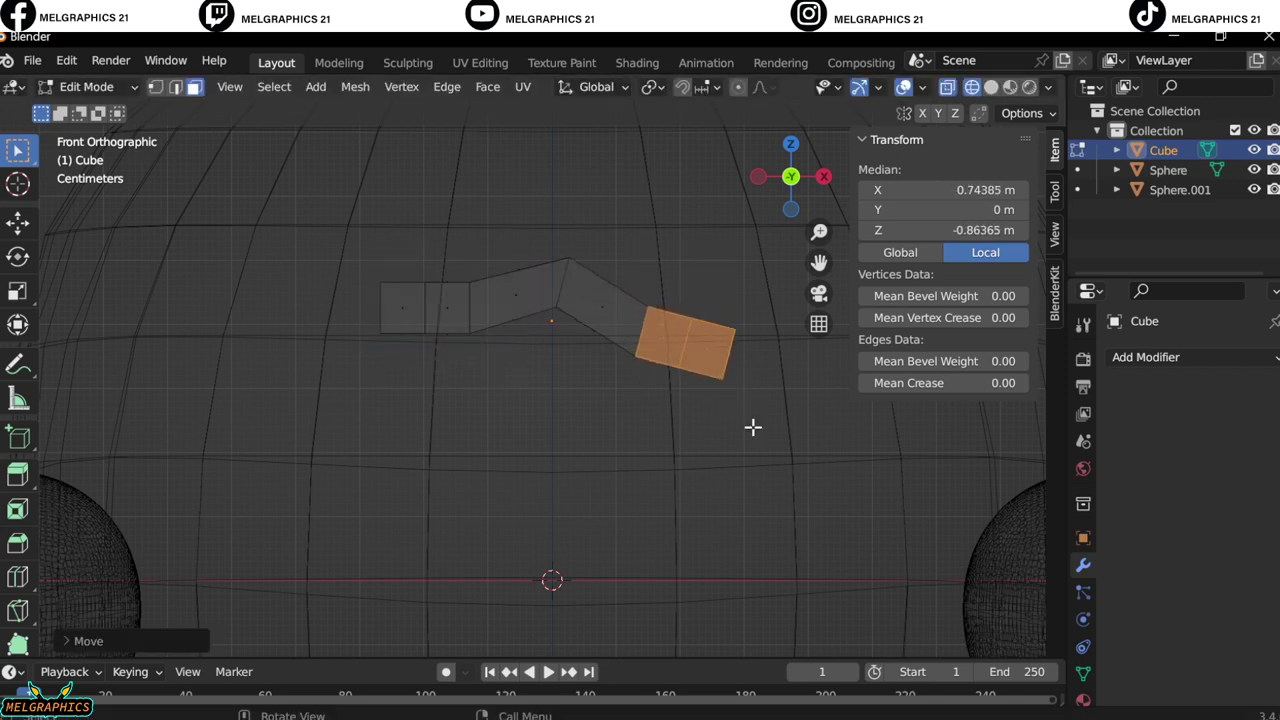
{"action": "left_click", "coordinate": [694, 311]}
{"action": "left_click", "coordinate": [705, 340]}
{"action": "key", "text": "e"}
{"action": "left_click", "coordinate": [769, 423]}
{"action": "key", "text": "alt+z"}
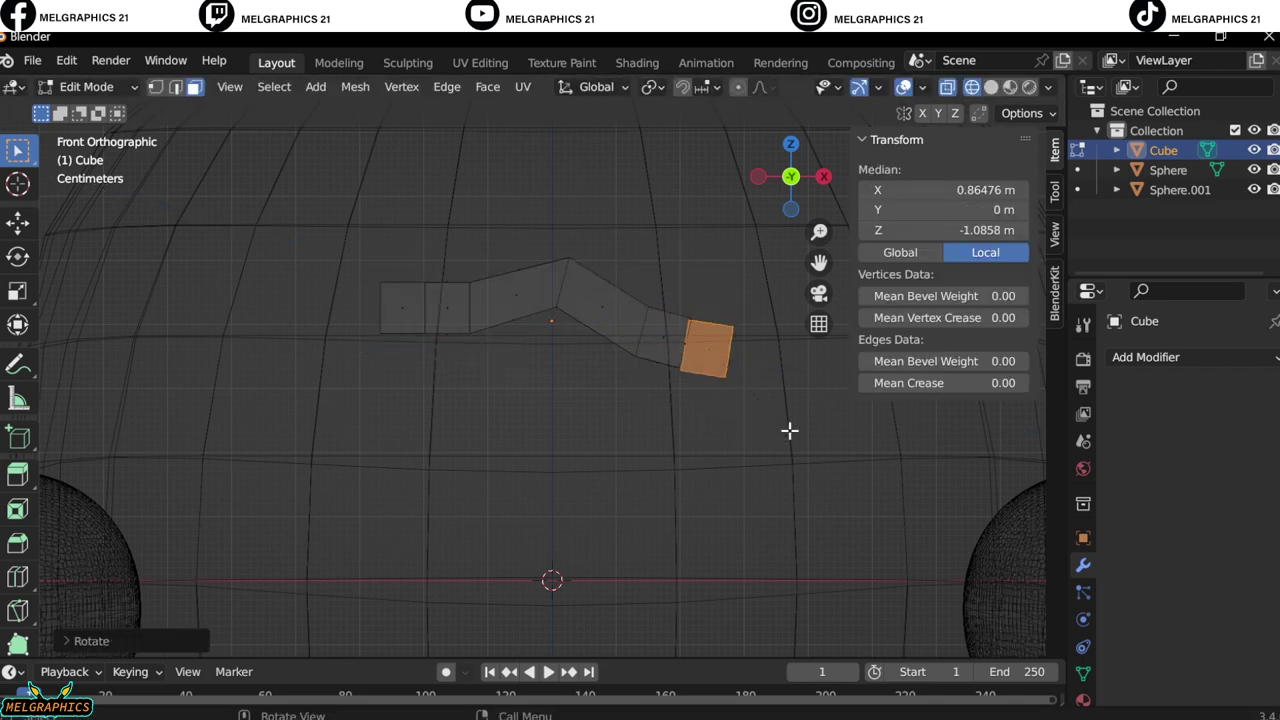
{"action": "key", "text": "Tab"}
{"action": "middle_click_drag", "start_coordinate": [760, 229], "coordinate": [534, 400]}
{"action": "key", "text": "Tab"}
{"action": "key", "text": "Tab"}
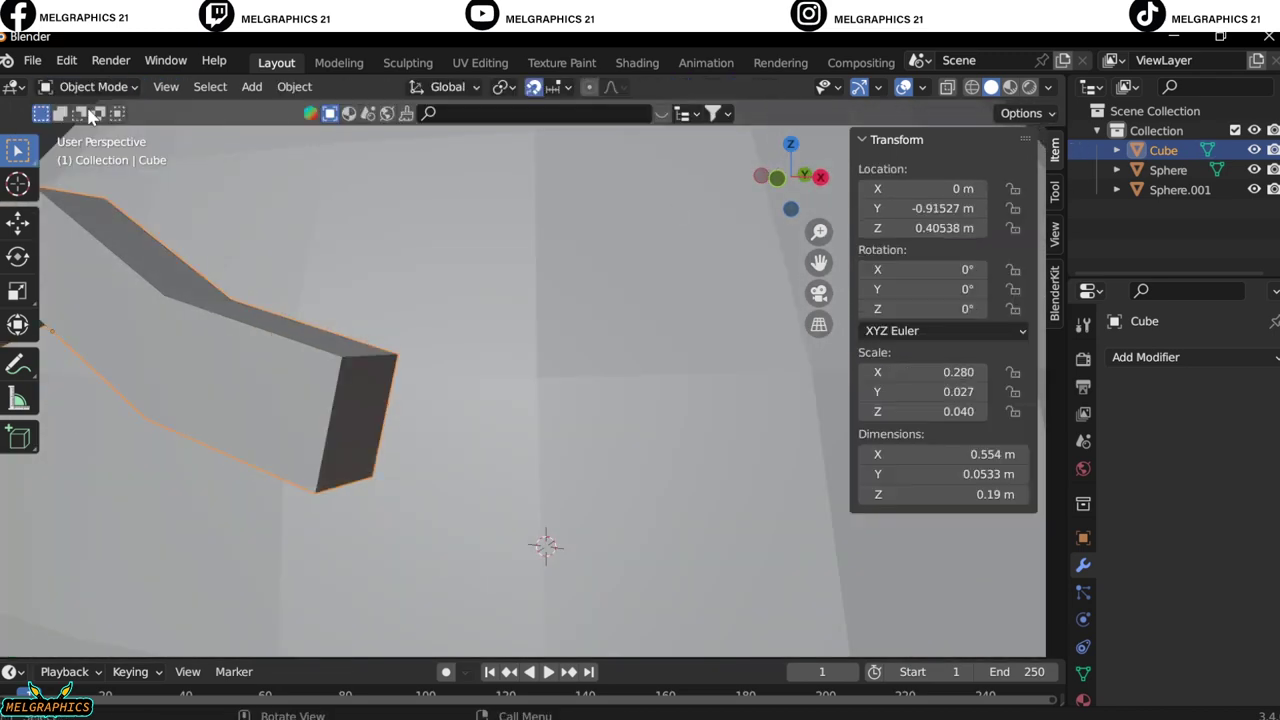
Shift the eyebrow right and push it back against the forehead.
{"action": "key", "text": "KP_1"}
{"action": "key", "text": "g"}
{"action": "left_click", "coordinate": [758, 355]}
{"action": "key", "text": "KP_3"}
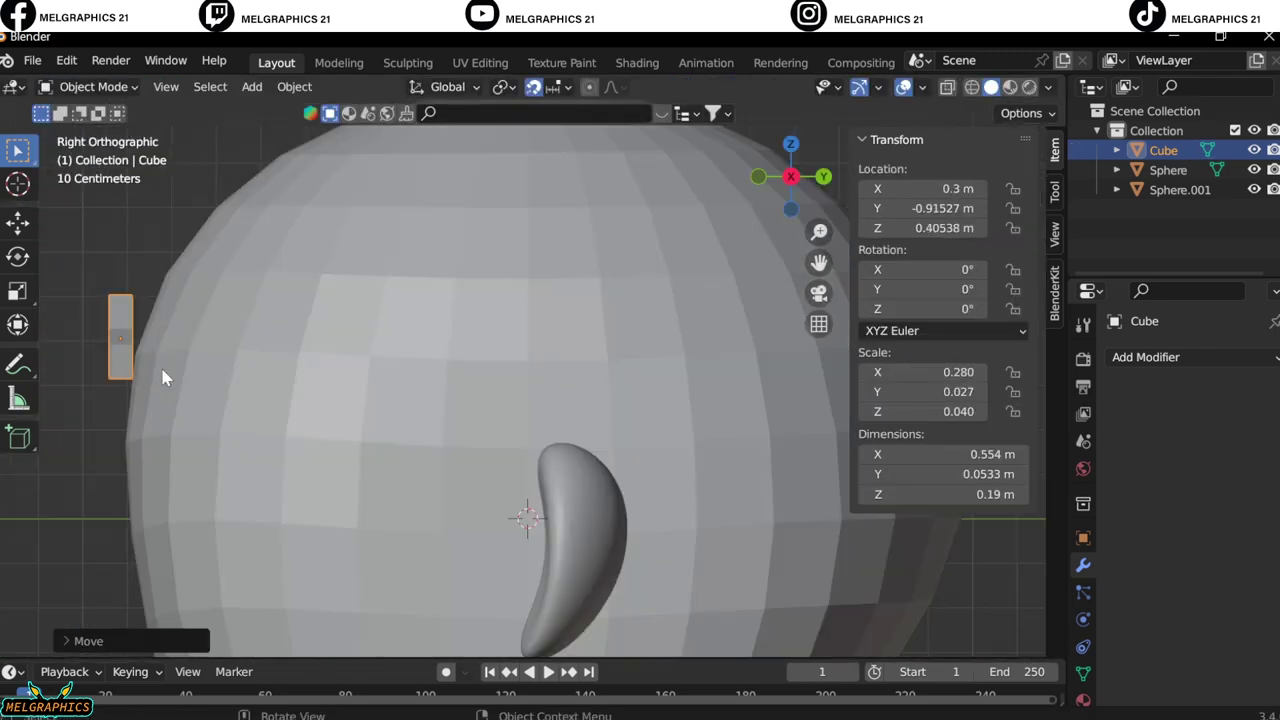
{"action": "key", "text": "g"}
{"action": "key", "text": "y"}
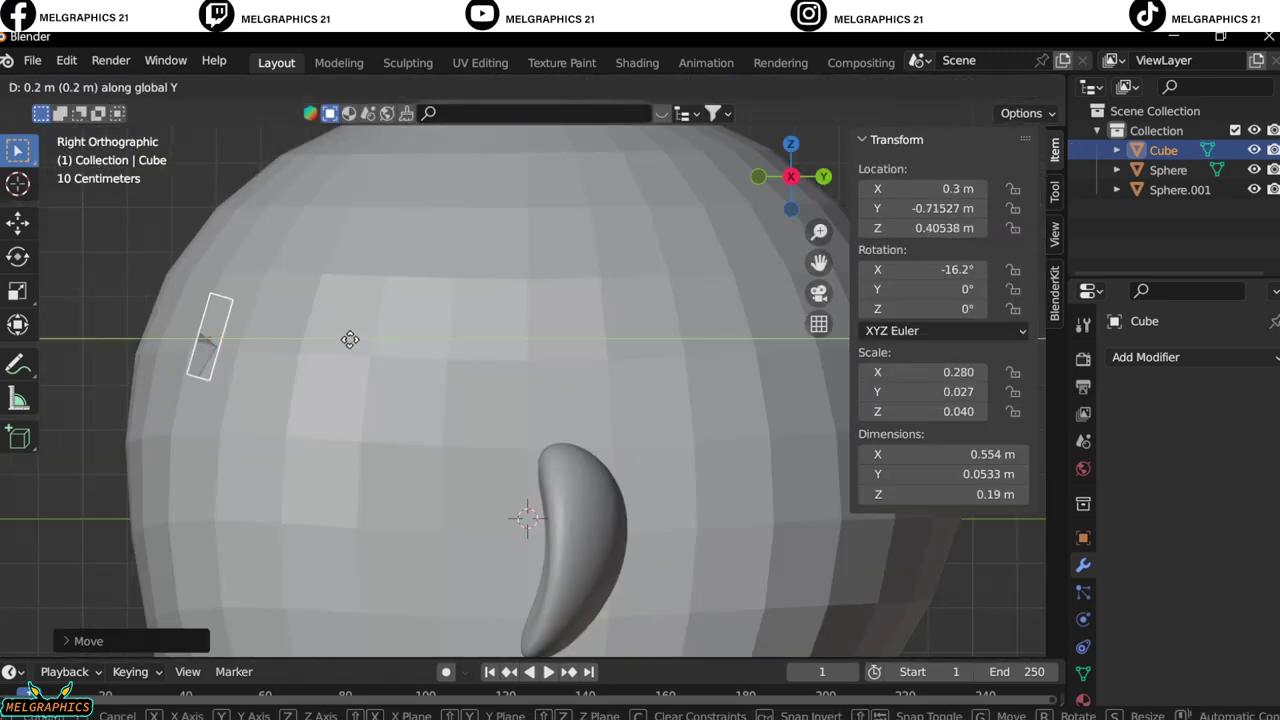
{"action": "left_click", "coordinate": [314, 340]}
Lower the eyebrow slightly and fine-tune its left-right position.
{"action": "key", "text": "KP_1"}
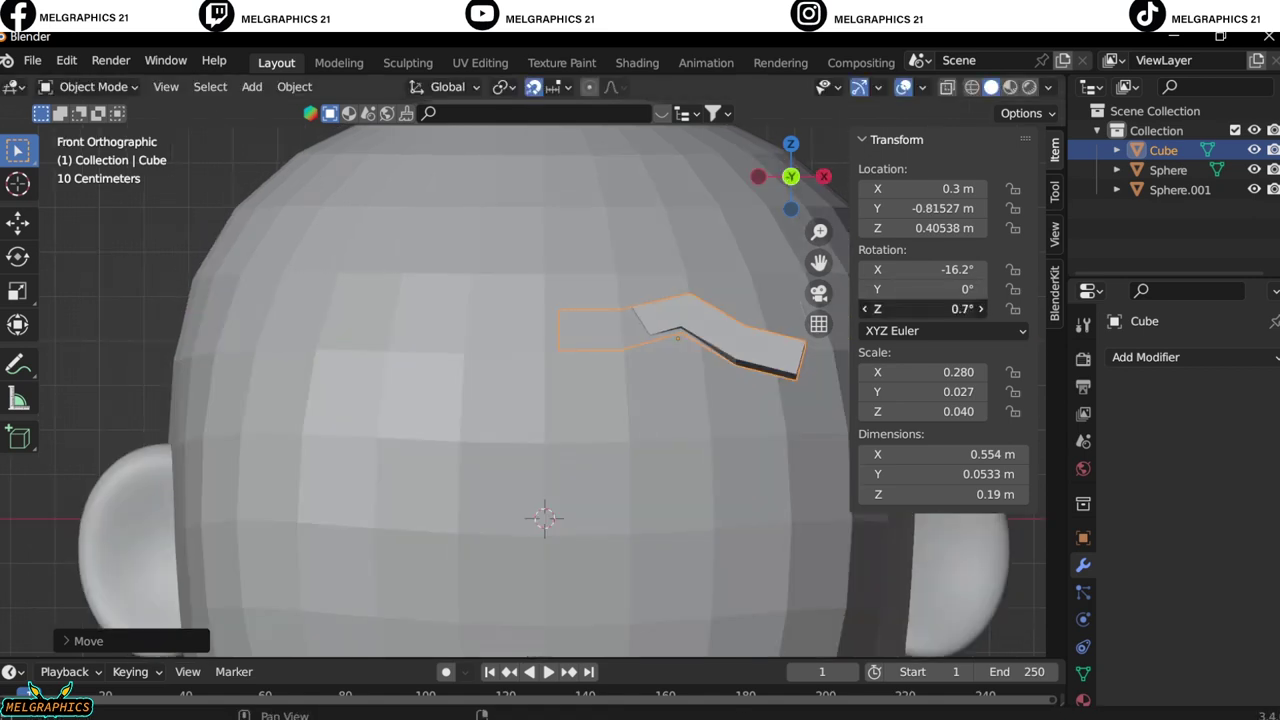
{"action": "scroll", "coordinate": [674, 371], "scroll_direction": "down", "scroll_amount": 3}
{"action": "key", "text": "g"}
{"action": "key", "text": "z"}
{"action": "left_click", "coordinate": [676, 386]}
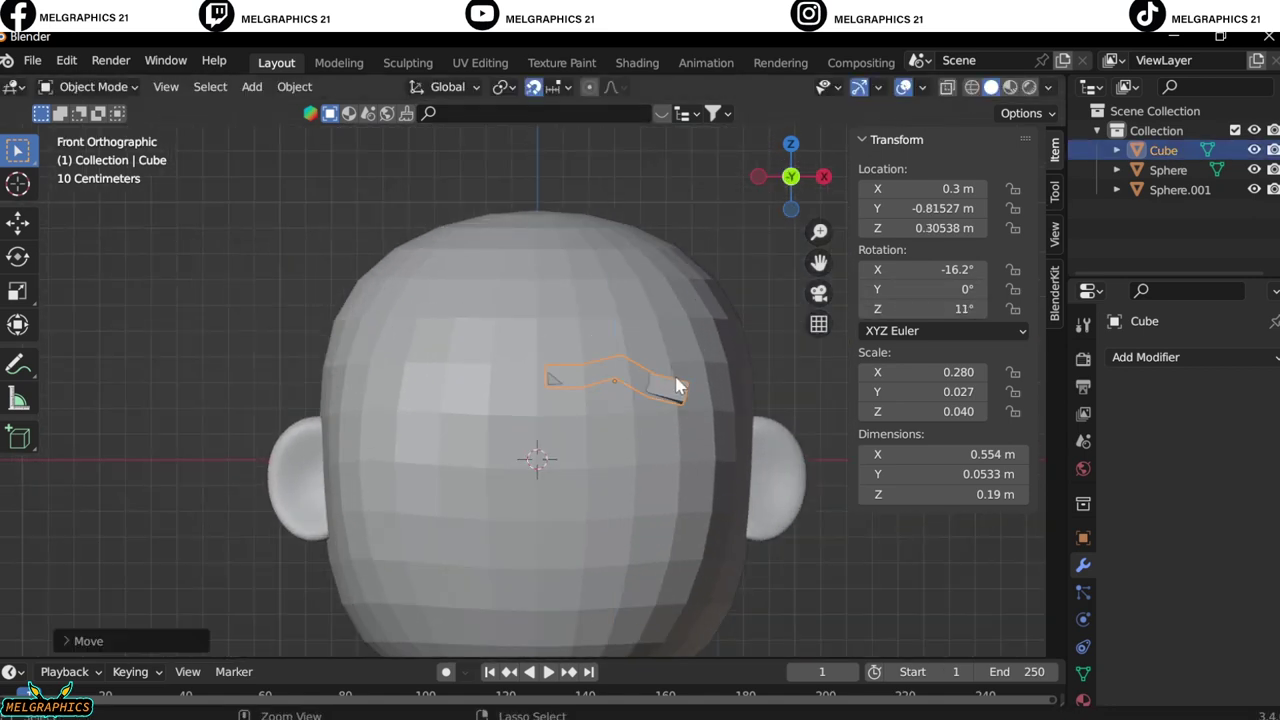
{"action": "key", "text": "g"}
{"action": "key", "text": "x"}
Mirror the eyebrow across the head with a Mirror modifier and apply it.
{"action": "left_click", "coordinate": [677, 351]}
{"action": "left_click", "coordinate": [1145, 357]}
{"action": "left_click", "coordinate": [800, 528]}
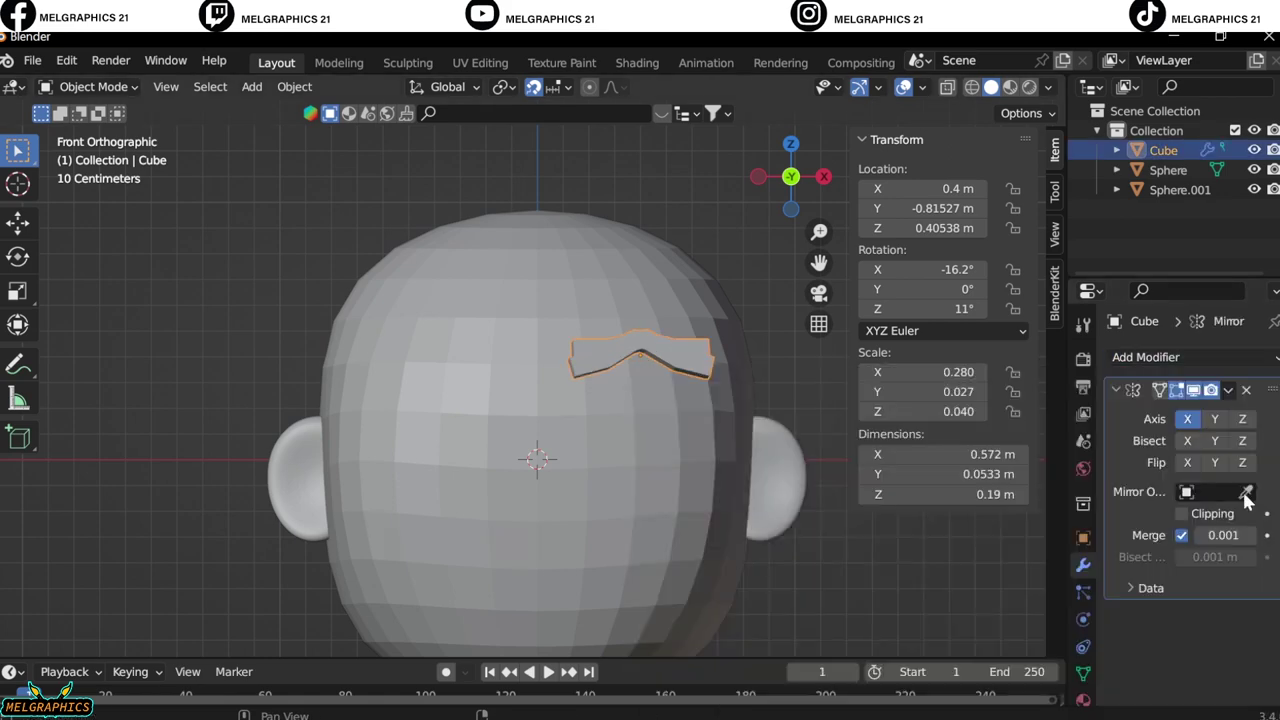
{"action": "key", "text": "ctrl+z"}
{"action": "mouse_move", "coordinate": [693, 484]}
{"action": "middle_mouse_down"}
{"action": "mouse_move", "coordinate": [453, 541]}
{"action": "mouse_move", "coordinate": [880, 530]}
{"action": "mouse_move", "coordinate": [414, 475]}
{"action": "middle_mouse_up"}
Add a small UV sphere for the nose at the centre of the face.
{"action": "key", "text": "KP_1"}
{"action": "key", "text": "shift+a"}
{"action": "left_click", "coordinate": [742, 470]}
{"action": "key", "text": "s"}
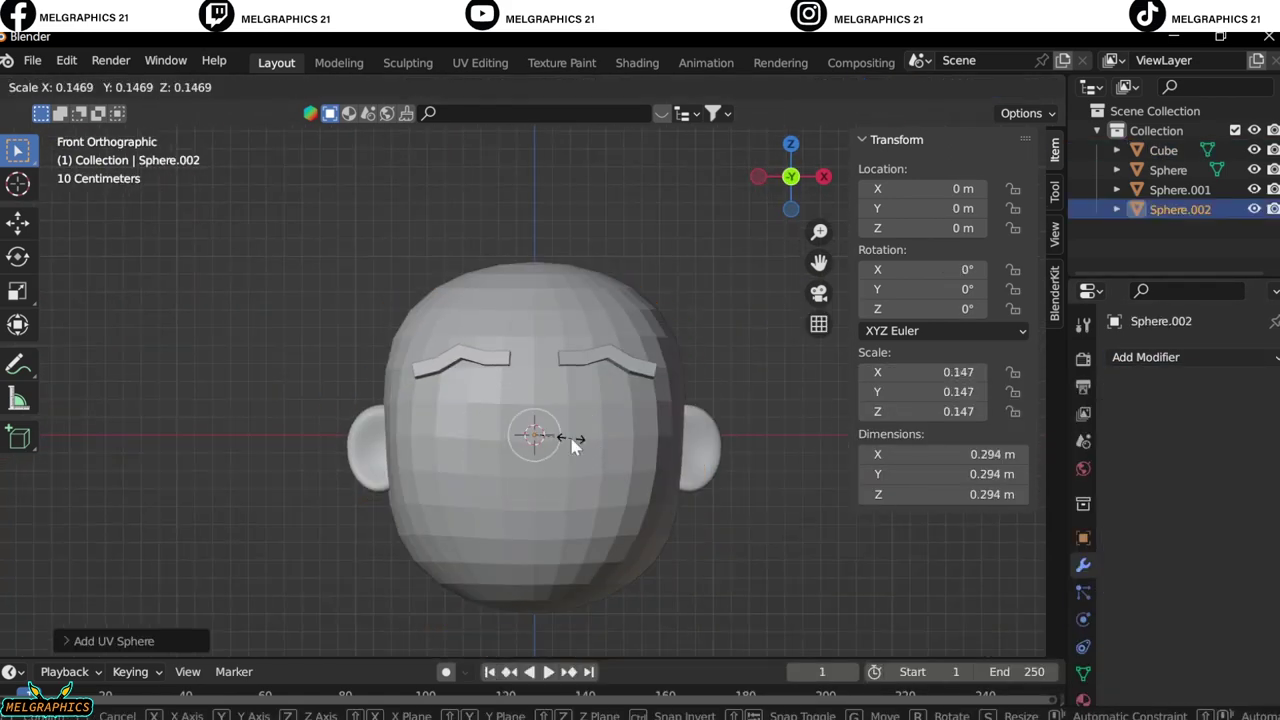
{"action": "left_click", "coordinate": [571, 443]}
Push the nose sphere forward to Y -0.9 onto the front of the face.
{"action": "key", "text": "KP_3"}
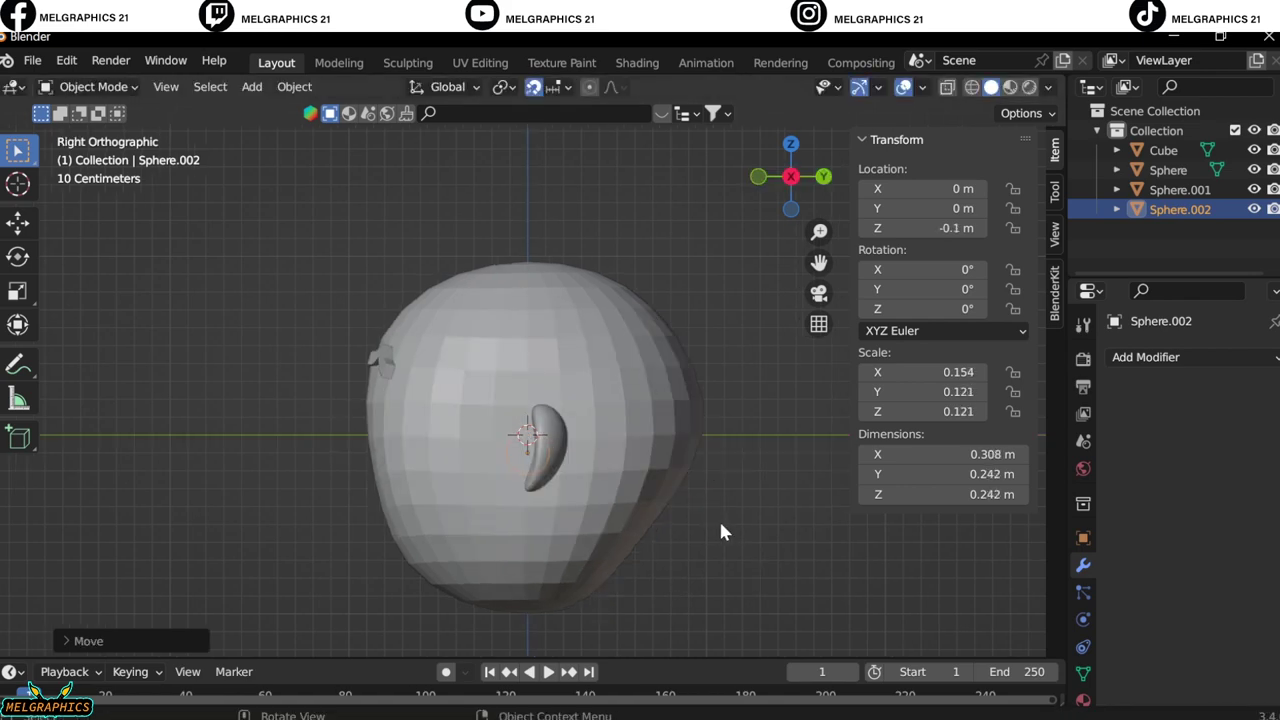
{"action": "key", "text": "y"}
{"action": "scroll", "coordinate": [555, 502], "scroll_direction": "up", "scroll_amount": 4}
{"action": "scroll", "coordinate": [238, 393], "scroll_direction": "up", "scroll_amount": 2}
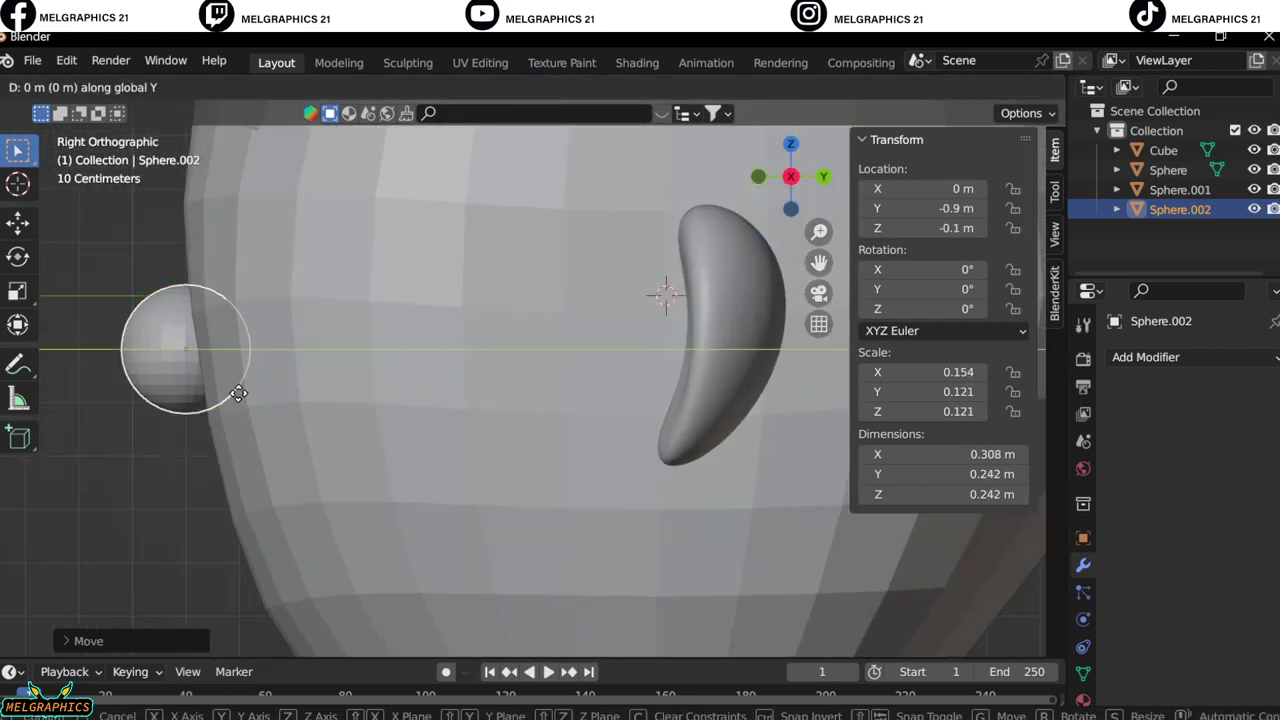
{"action": "left_click", "coordinate": [223, 412]}
{"action": "left_click_drag", "start_coordinate": [930, 269], "coordinate": [950, 269]}
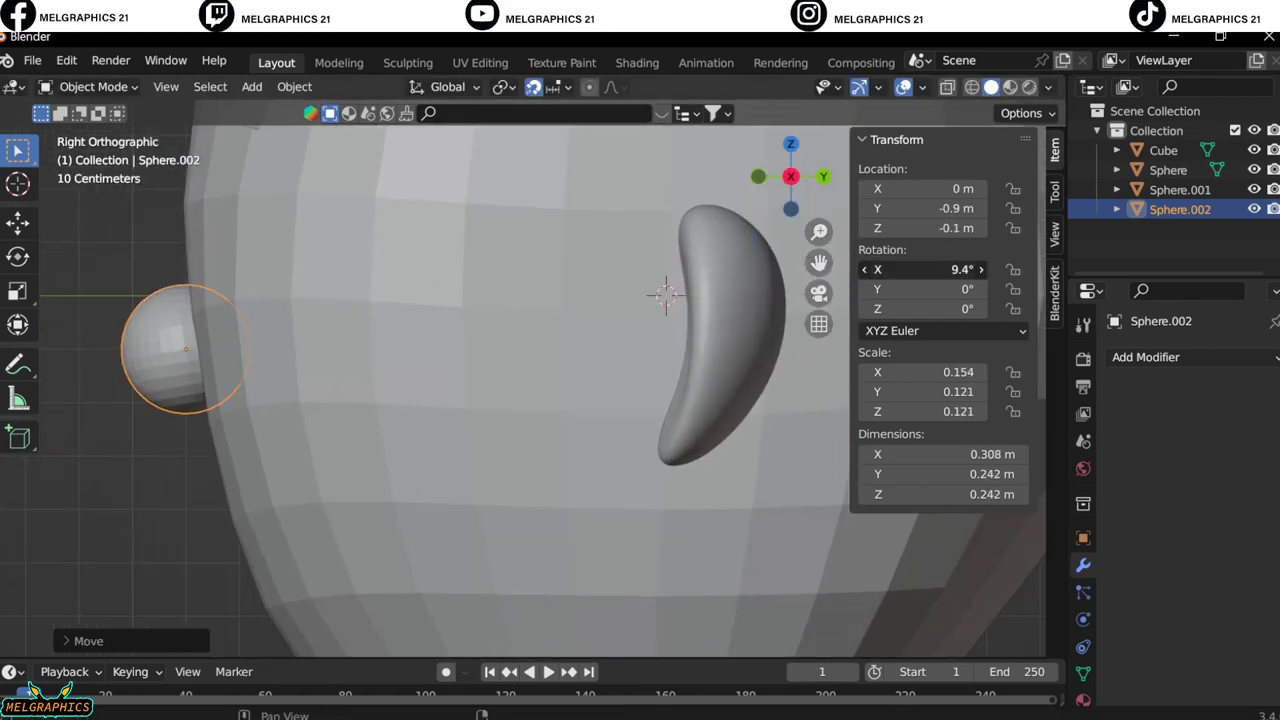
{"action": "key", "text": "KP_1"}
{"action": "scroll", "coordinate": [440, 400], "scroll_direction": "down", "scroll_amount": 4}
{"action": "key", "text": "shift+a"}
Add a UV sphere, shrink it to eye size and place it at the front right of the face.
{"action": "left_click", "coordinate": [677, 300]}
{"action": "key", "text": "s"}
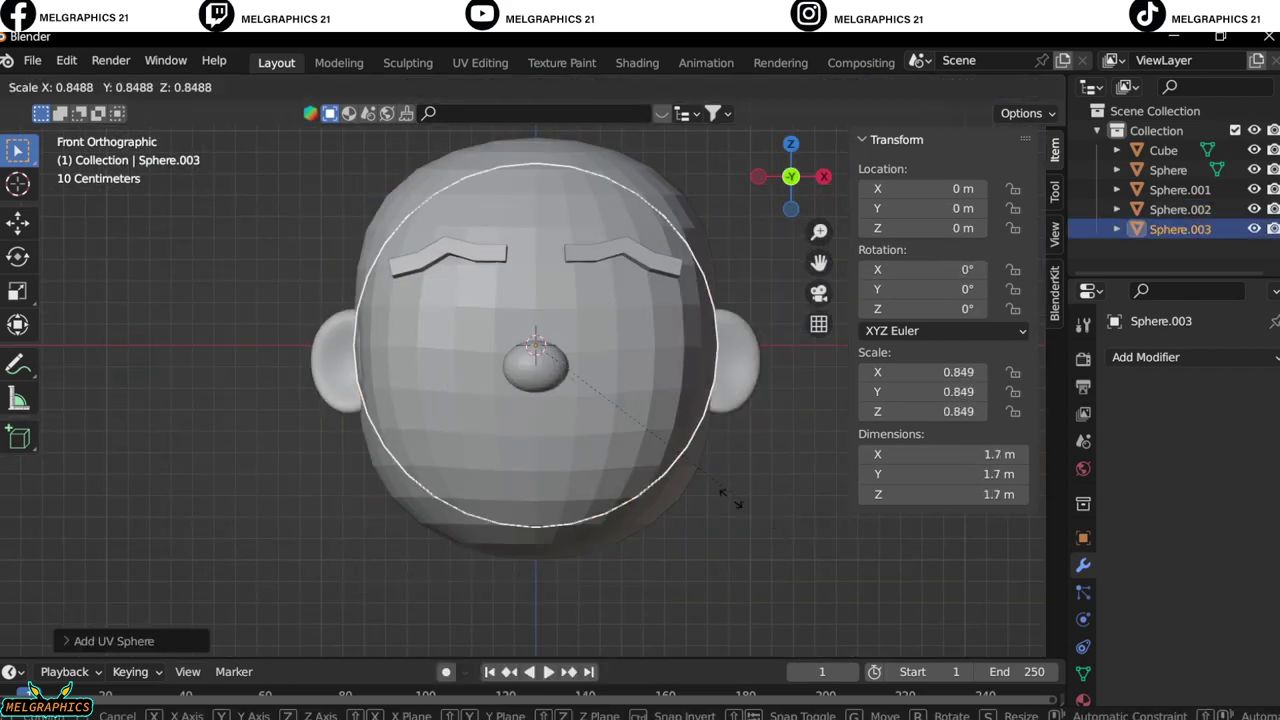
{"action": "left_click", "coordinate": [605, 325]}
{"action": "key", "text": "s"}
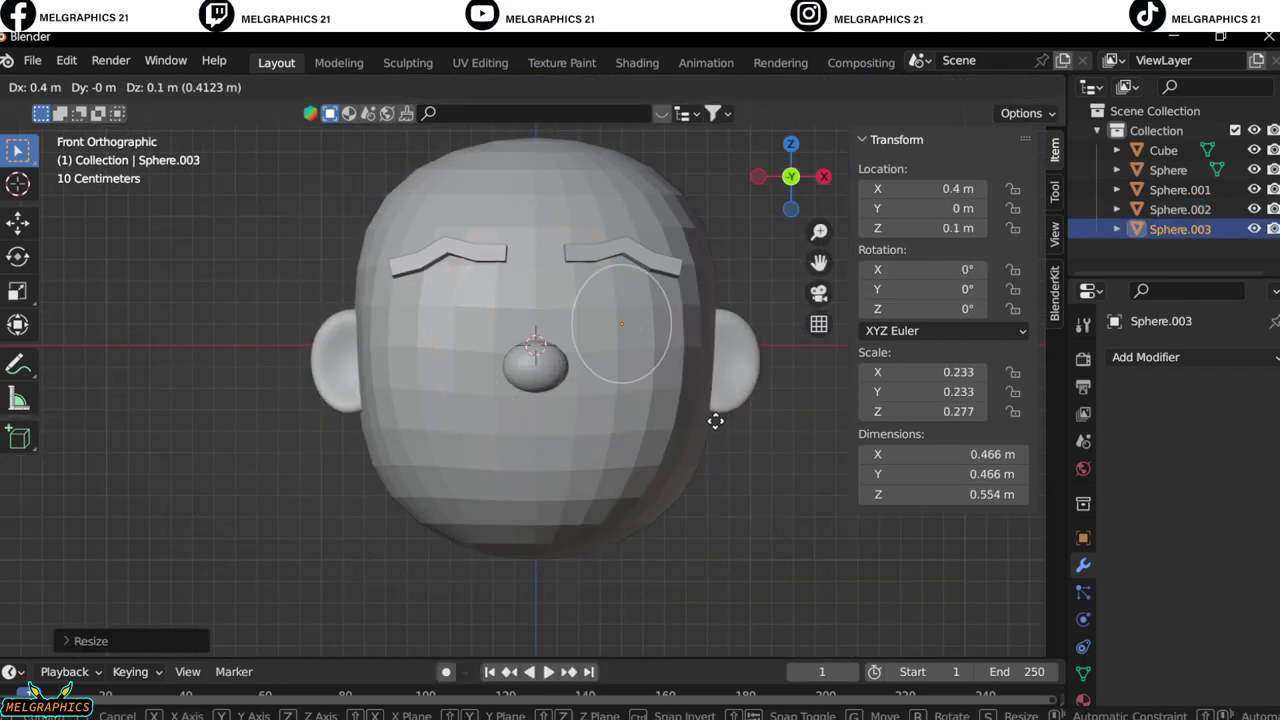
{"action": "left_click", "coordinate": [715, 421]}
{"action": "key", "text": "KP_3"}
{"action": "key", "text": "g"}
{"action": "key", "text": "y"}
{"action": "left_click", "coordinate": [553, 452]}
{"action": "key", "text": "KP_1"}
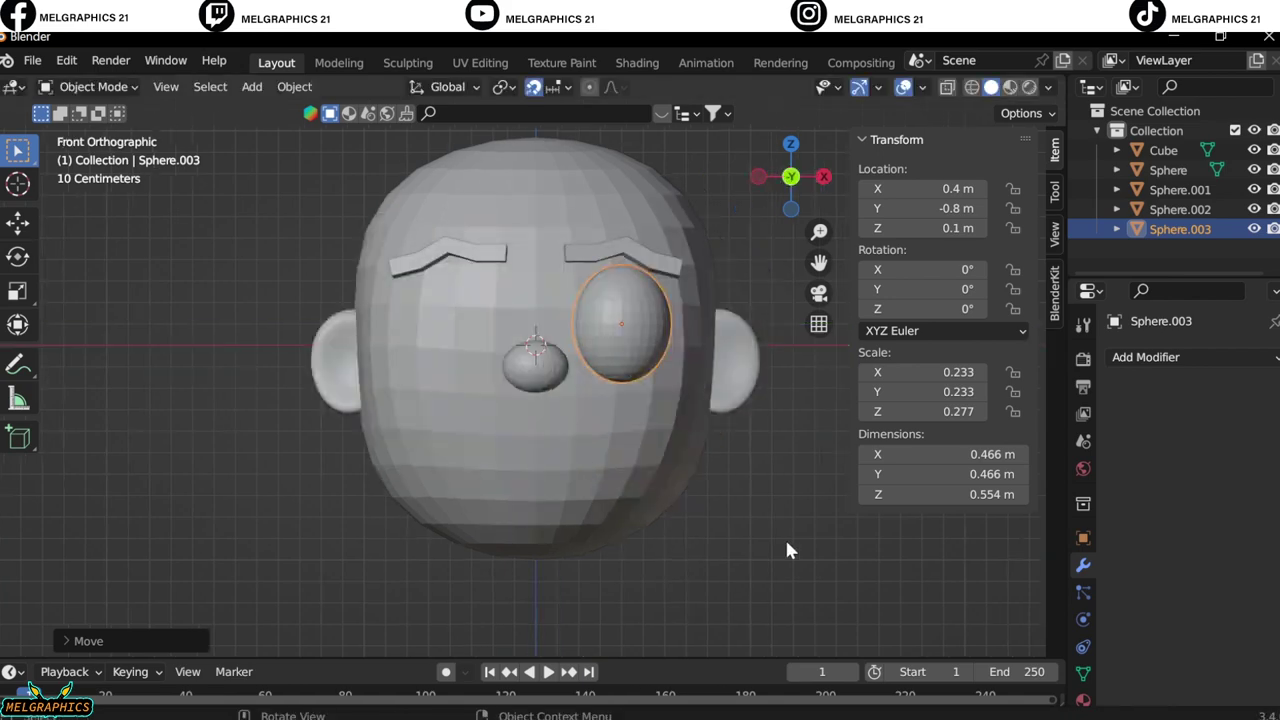
Delete the eye sphere's lower half in Edit Mode, leaving a half-dome eyelid.
{"action": "key", "text": "KP_Decimal"}
{"action": "middle_click_drag", "start_coordinate": [784, 536], "coordinate": [725, 299]}
{"action": "left_click", "coordinate": [93, 86]}
{"action": "left_click", "coordinate": [91, 131]}
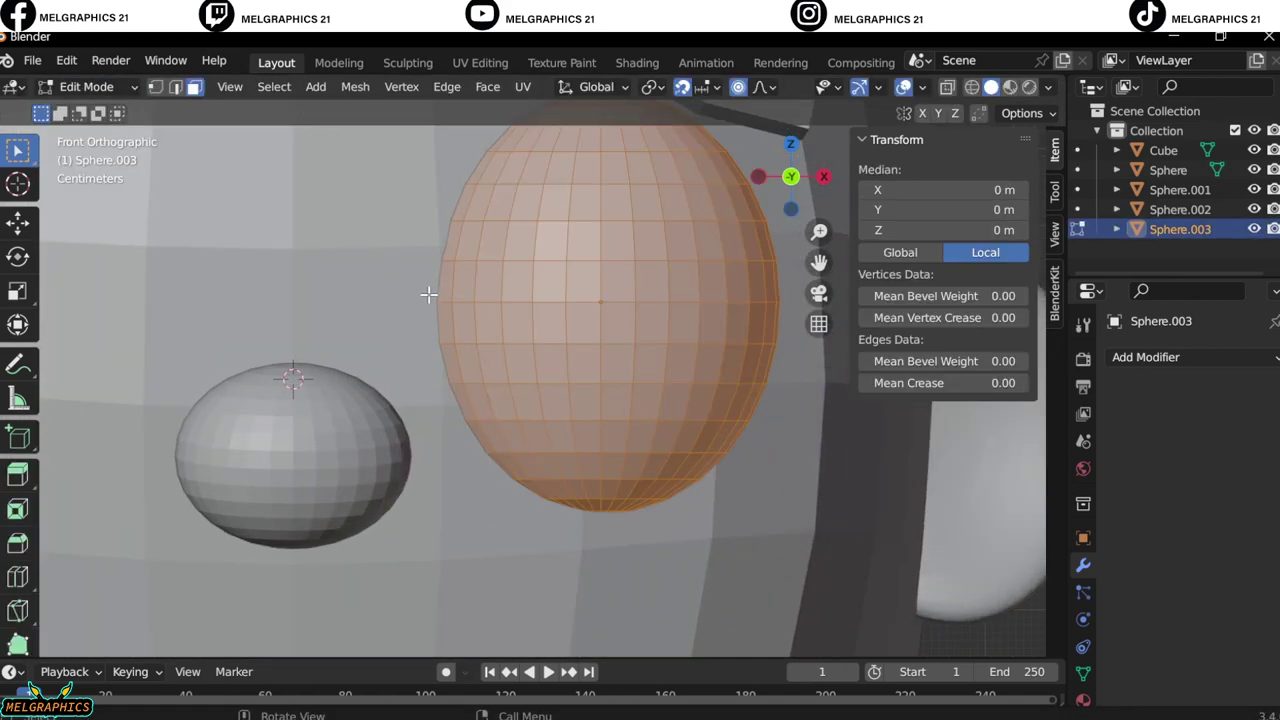
{"action": "left_click_drag", "start_coordinate": [428, 289], "coordinate": [791, 563]}
{"action": "key", "text": "x"}
{"action": "left_click", "coordinate": [737, 463]}
{"action": "middle_click_drag", "start_coordinate": [737, 463], "coordinate": [641, 501]}
{"action": "key", "text": "x"}
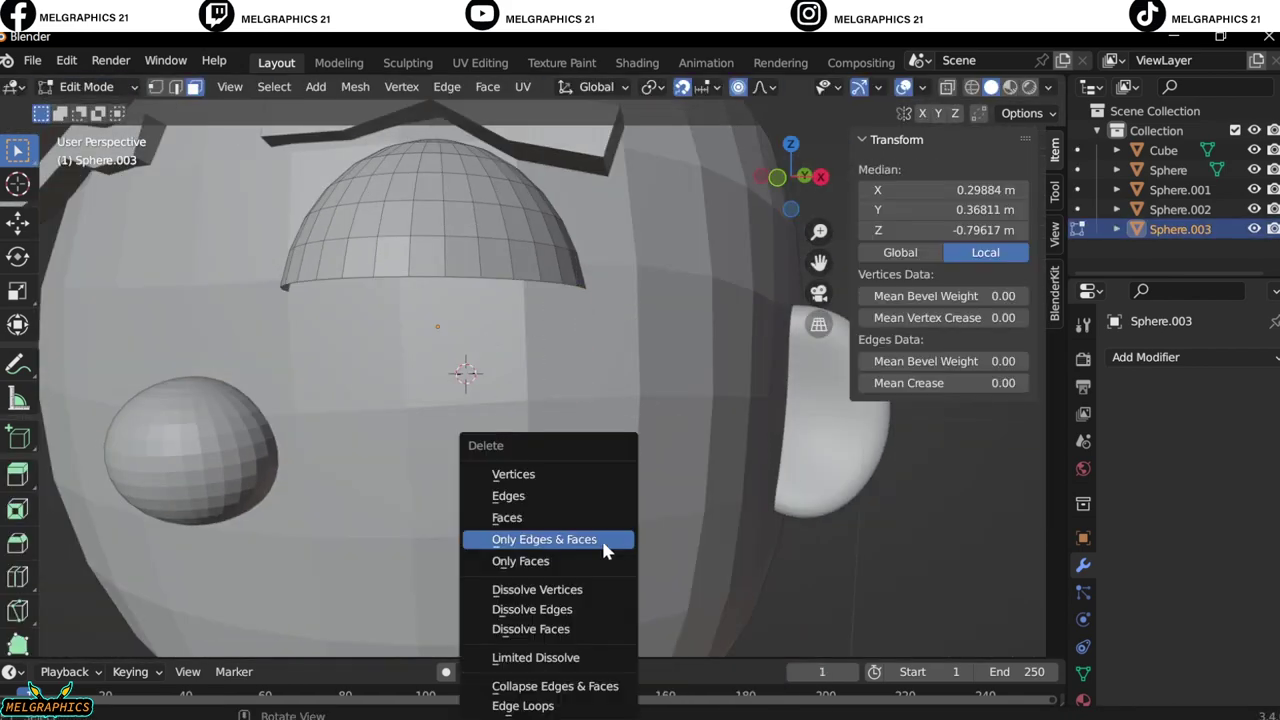
{"action": "left_click", "coordinate": [606, 546]}
{"action": "scroll", "coordinate": [606, 546], "scroll_direction": "down", "scroll_amount": 5}
Slide the eyelid dome front-to-back into place against the face.
{"action": "key", "text": "KP_3"}
{"action": "key", "text": "Tab"}
{"action": "key", "text": "g"}
{"action": "key", "text": "y"}
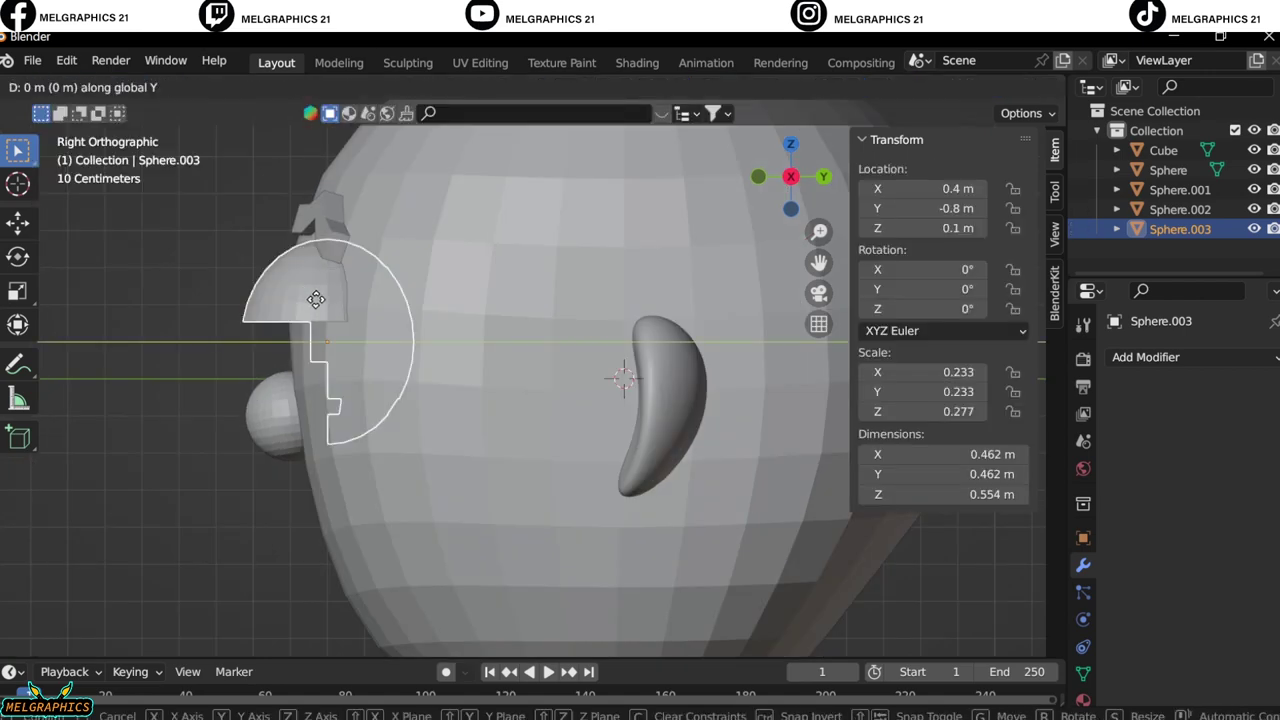
{"action": "left_click", "coordinate": [313, 298]}
{"action": "key", "text": "KP_1"}
{"action": "key", "text": "shift+a"}
Add another UV sphere, rotate it 90° on X and shrink it to eyeball size.
{"action": "left_click", "coordinate": [298, 334]}
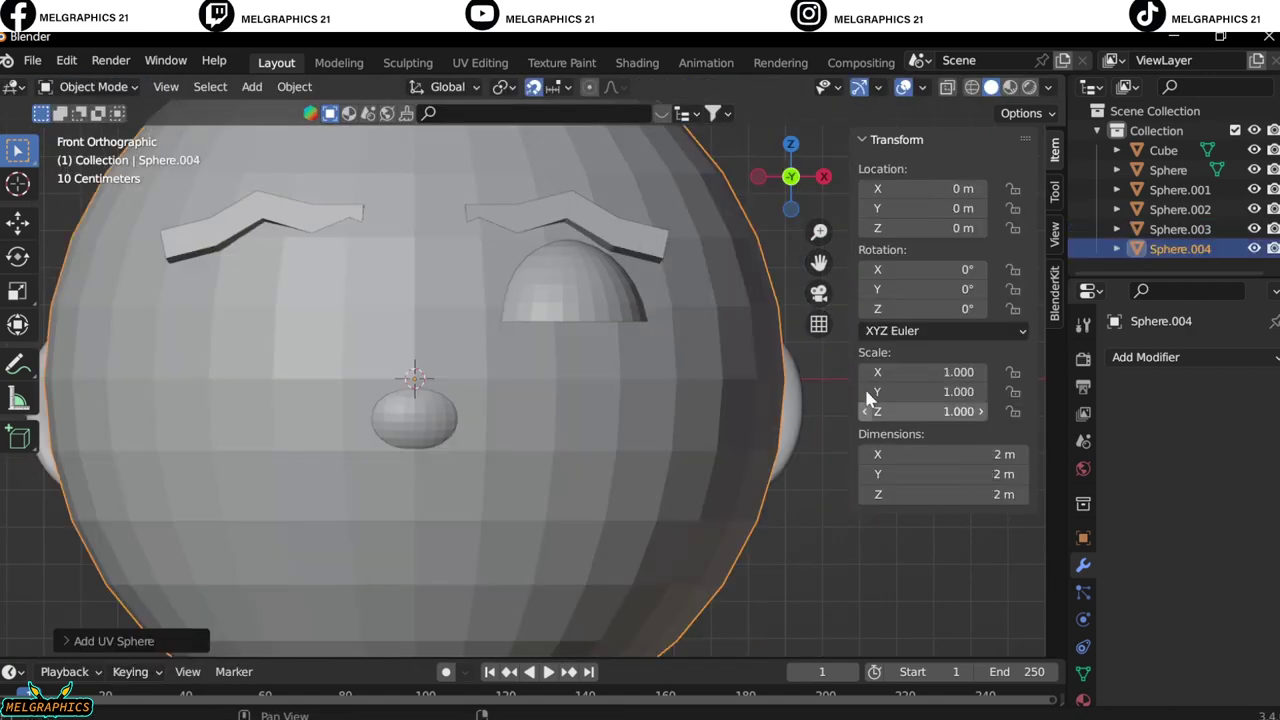
{"action": "double_click", "coordinate": [932, 269]}
{"action": "type", "text": "90"}
{"action": "key", "text": "Return"}
{"action": "key", "text": "s"}
{"action": "left_click", "coordinate": [594, 263]}
{"action": "left_click", "coordinate": [594, 263]}
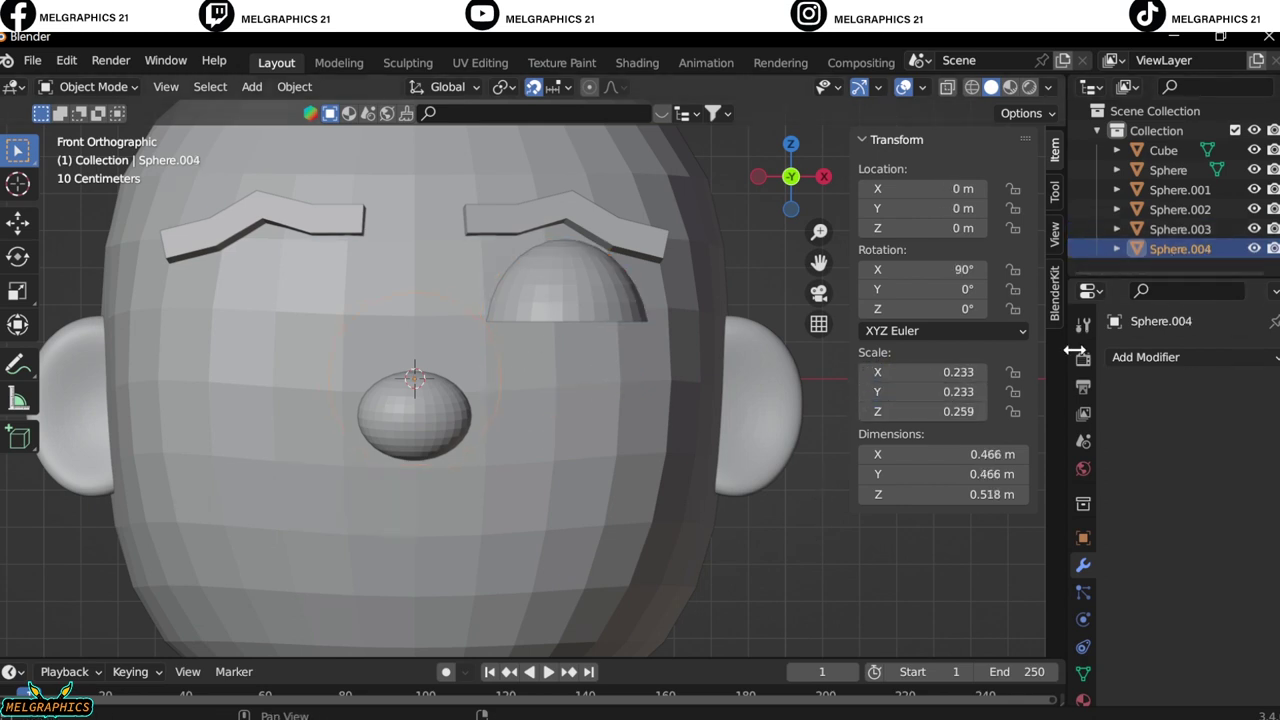
Squash the eyeball along Z into an oval and slide it along X under the eyelid.
{"action": "left_click", "coordinate": [578, 313]}
{"action": "key", "text": "alt+a"}
{"action": "key", "text": "s"}
{"action": "key", "text": "z"}
{"action": "left_click", "coordinate": [681, 435]}
{"action": "key", "text": "g"}
{"action": "key", "text": "x"}
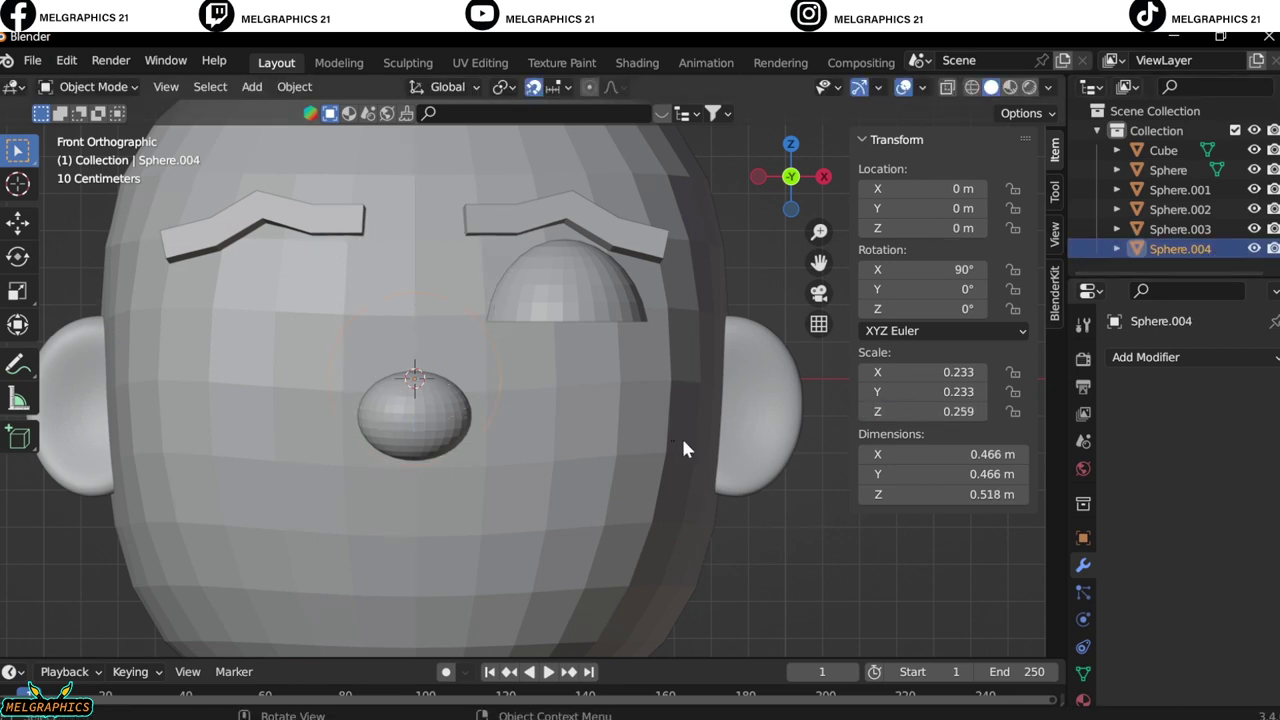
{"action": "left_click", "coordinate": [830, 420]}
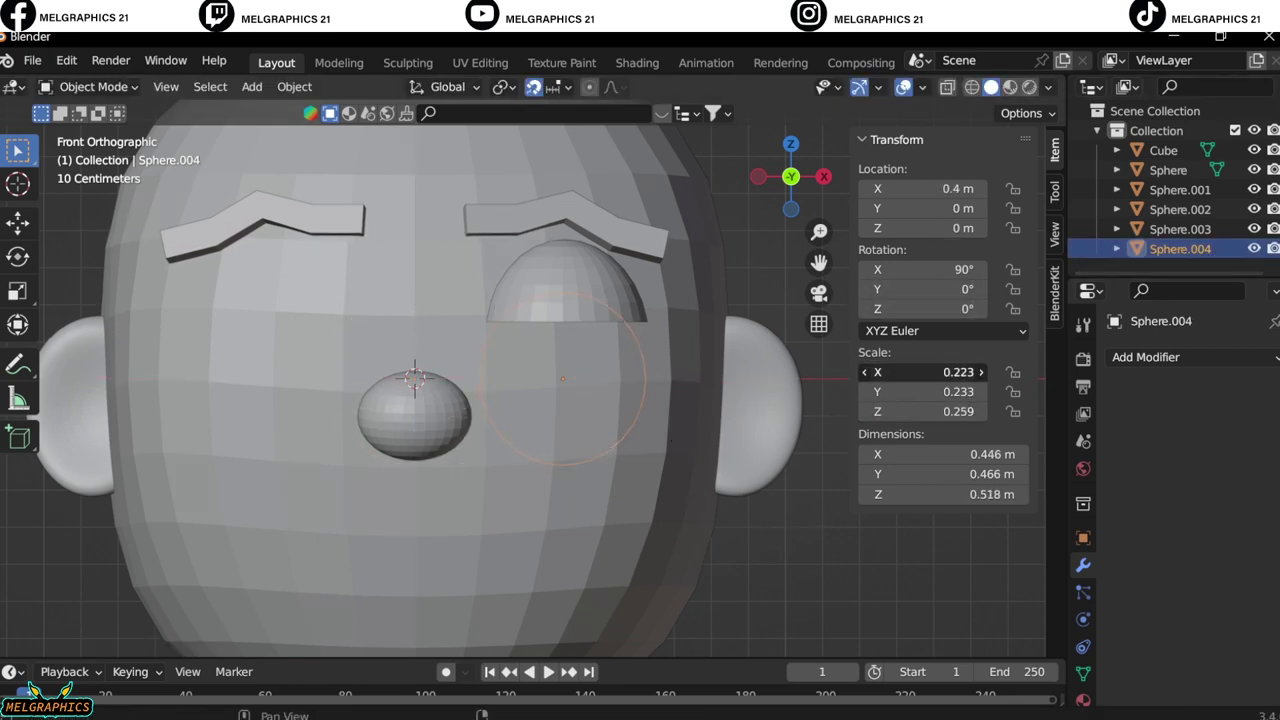
Move the eyeball -0.8 on Y to the front of the face and raise it slightly.
{"action": "key", "text": "KP_3"}
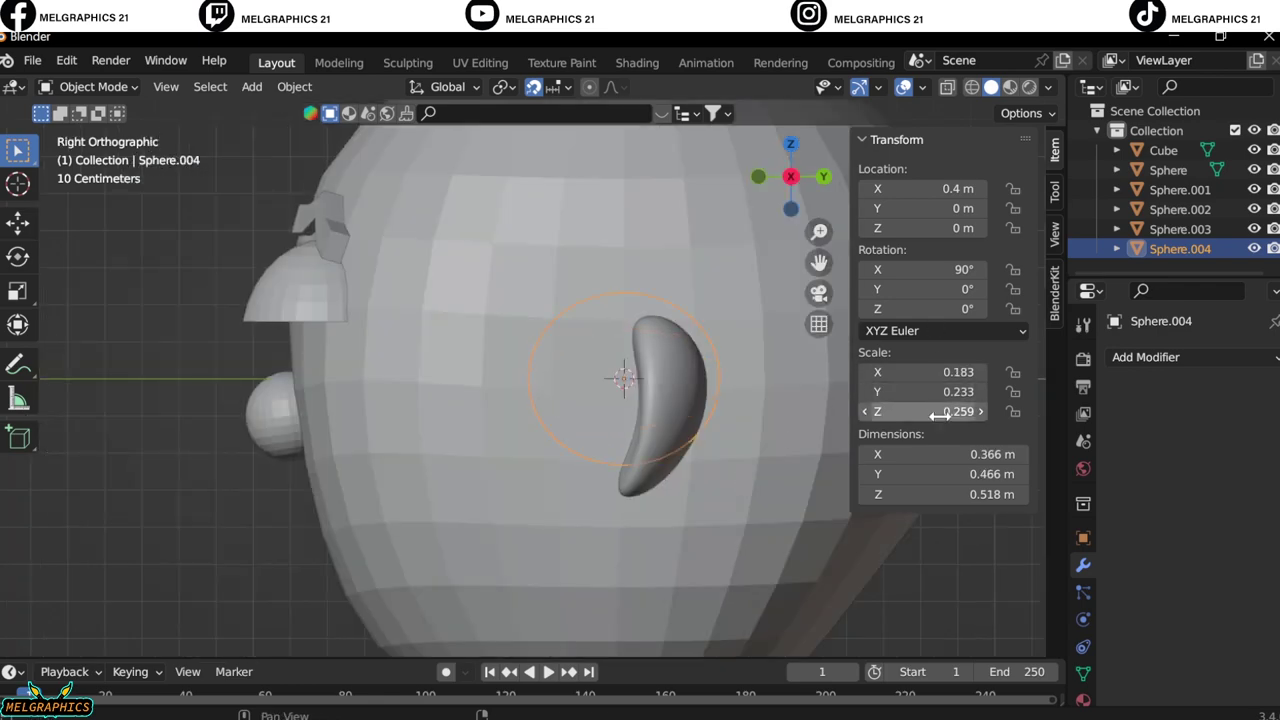
{"action": "left_click_drag", "start_coordinate": [940, 416], "coordinate": [900, 416]}
{"action": "type", "text": "gy-0.8"}
{"action": "key", "text": "Return"}
{"action": "key", "text": "KP_1"}
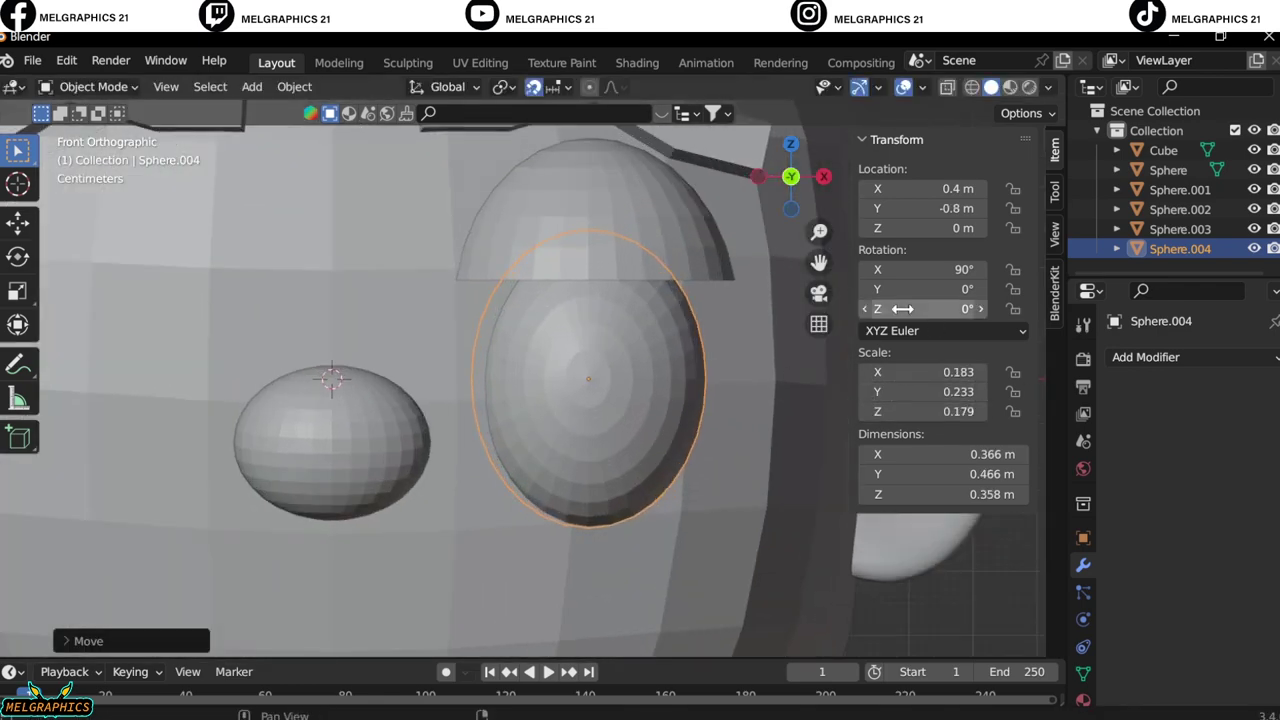
{"action": "key", "text": "KP_3"}
{"action": "key", "text": "g"}
{"action": "key", "text": "z"}
{"action": "left_click", "coordinate": [345, 358]}
Enlarge the eyeball slightly so it fills the space beneath the eyelid.
{"action": "key", "text": "g"}
{"action": "key", "text": "y"}
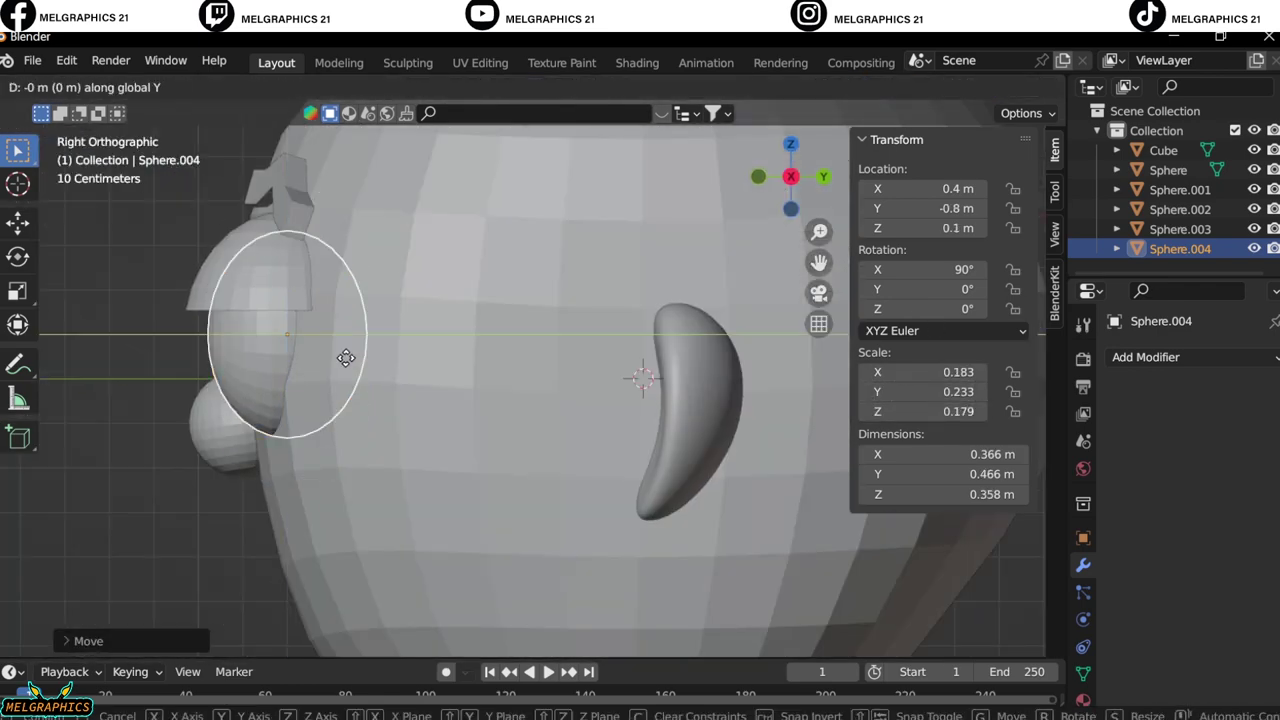
{"action": "right_click", "coordinate": [345, 358]}
{"action": "key", "text": "KP_1"}
{"action": "key", "text": "s"}
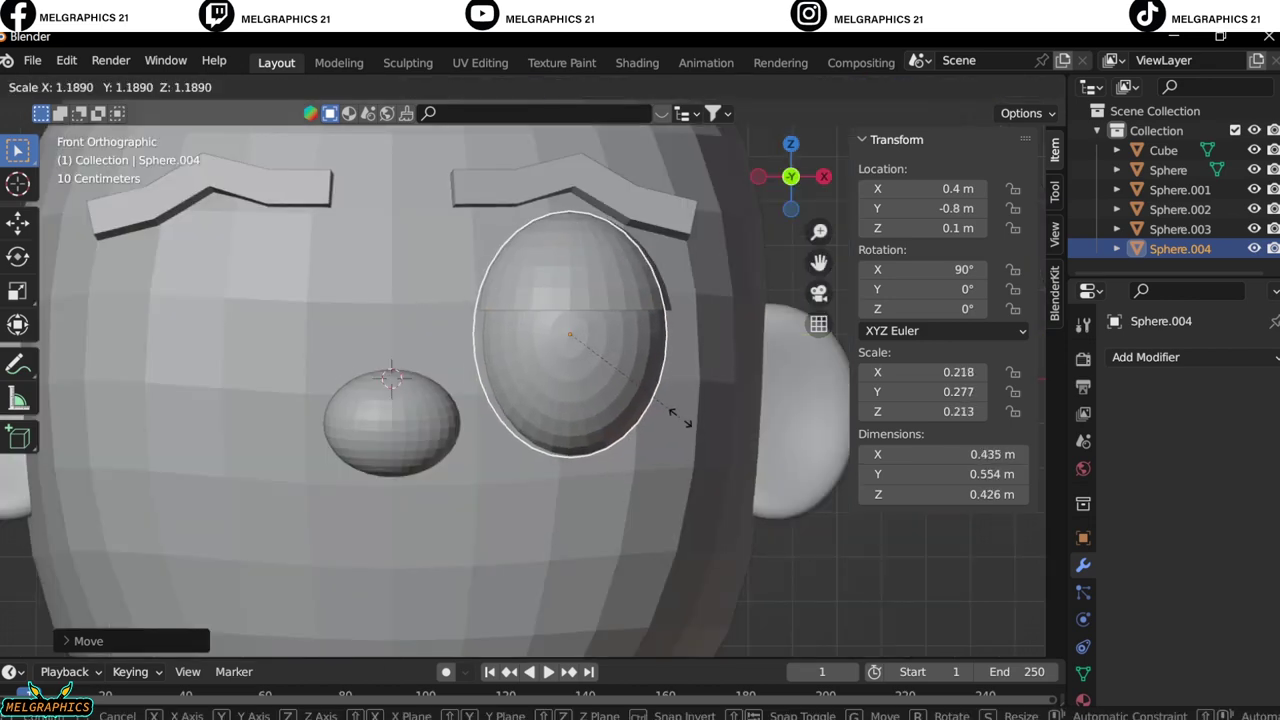
{"action": "left_click", "coordinate": [670, 415]}
Check the eyeball's placement from the side, leaving its position unchanged.
{"action": "middle_click_drag", "start_coordinate": [670, 415], "coordinate": [580, 491]}
{"action": "key", "text": "KP_3"}
{"action": "left_click", "coordinate": [278, 271]}
{"action": "right_click", "coordinate": [293, 274]}
{"action": "left_click", "coordinate": [234, 366]}
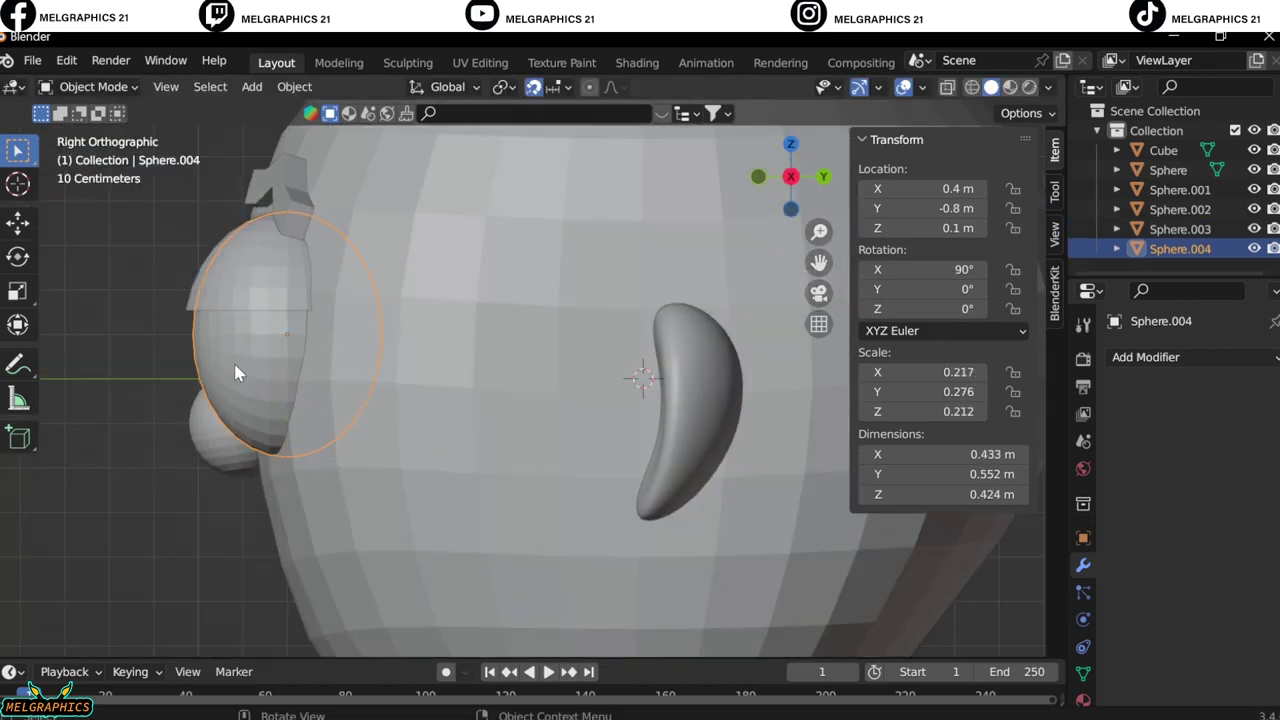
{"action": "key", "text": "g"}
{"action": "right_click", "coordinate": [457, 423]}
{"action": "key", "text": "KP_1"}
Select the eyelid dome and enter Edit Mode on its mesh.
{"action": "scroll", "coordinate": [608, 354], "scroll_direction": "down", "scroll_amount": 3}
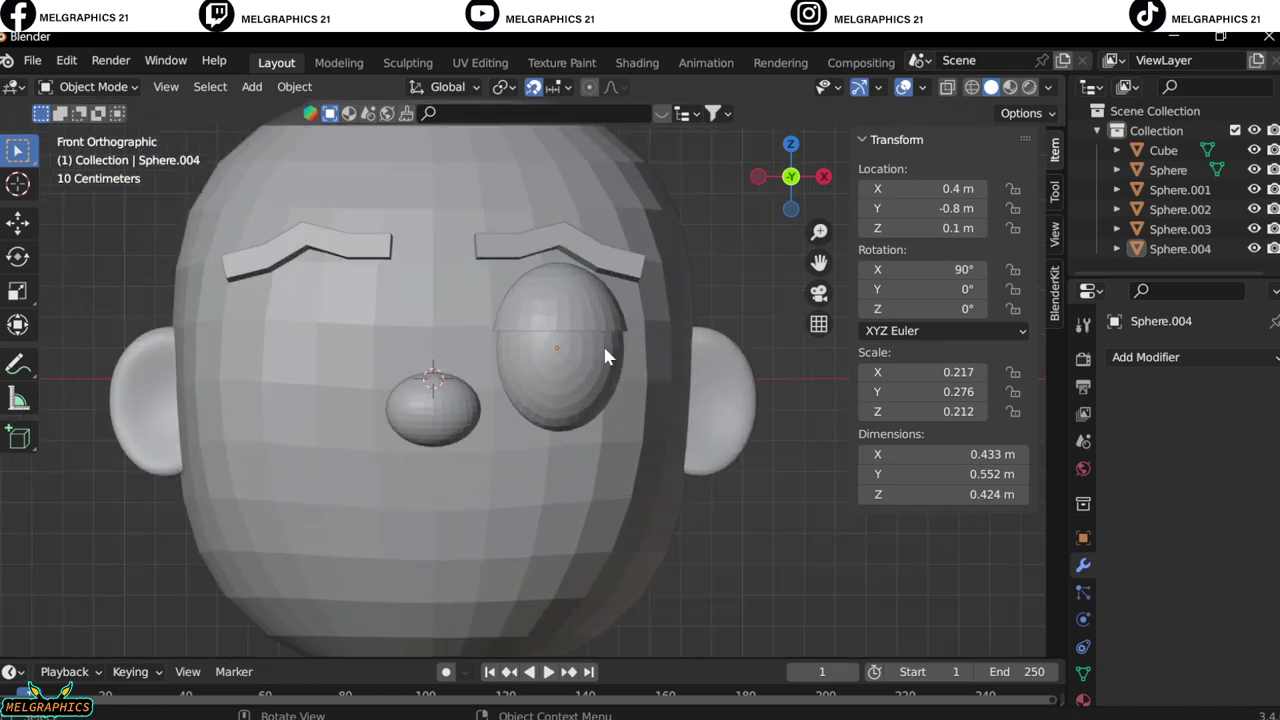
{"action": "scroll", "coordinate": [636, 390], "scroll_direction": "up", "scroll_amount": 5}
{"action": "mouse_move", "coordinate": [608, 354]}
{"action": "middle_mouse_down"}
{"action": "mouse_move", "coordinate": [636, 390]}
{"action": "mouse_move", "coordinate": [443, 471]}
{"action": "middle_mouse_up"}
{"action": "left_click", "coordinate": [636, 390]}
{"action": "key", "text": "Tab"}
Switch to edge select and pick the eyelid's full bottom rim loop.
{"action": "left_click", "coordinate": [636, 390], "text": "ctrl"}
{"action": "key", "text": "2"}
{"action": "key", "text": "KP_1"}
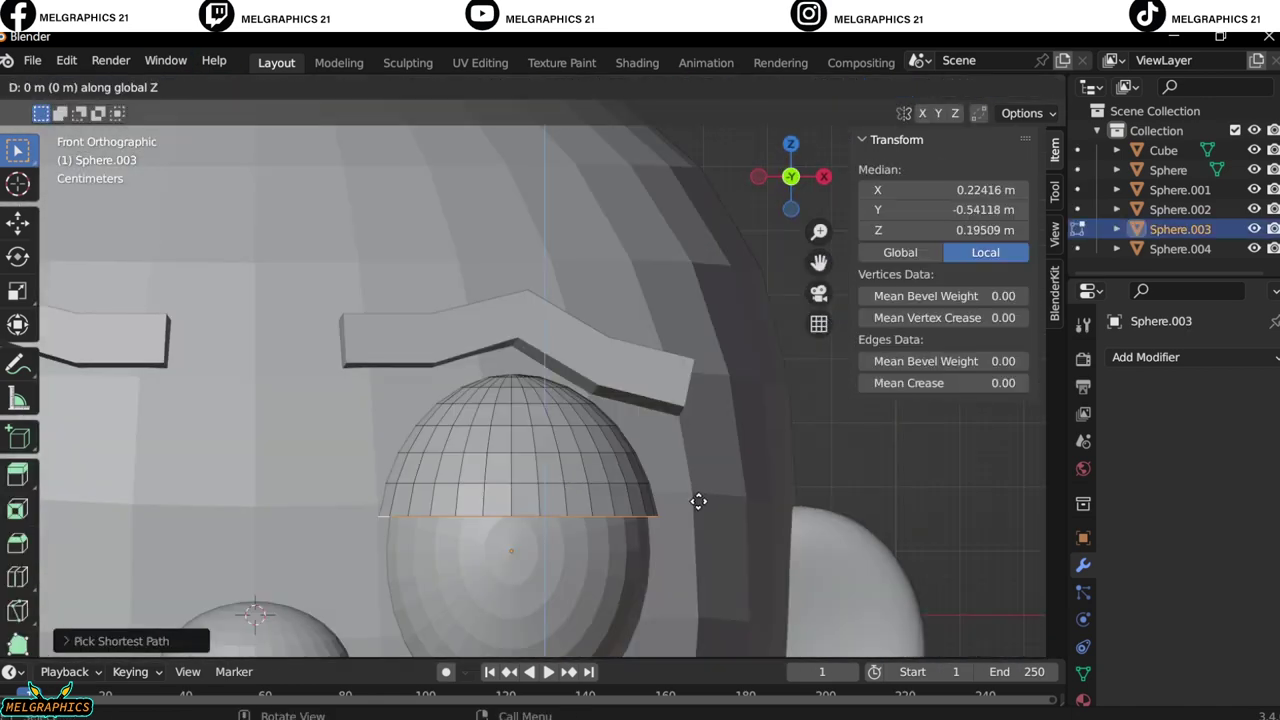
{"action": "right_click", "coordinate": [698, 501]}
{"action": "mouse_move", "coordinate": [698, 501]}
{"action": "middle_mouse_down"}
{"action": "mouse_move", "coordinate": [634, 494]}
{"action": "mouse_move", "coordinate": [563, 511]}
{"action": "middle_mouse_up"}
{"action": "key", "text": "alt+a"}
{"action": "left_click", "coordinate": [424, 524], "text": "ctrl"}
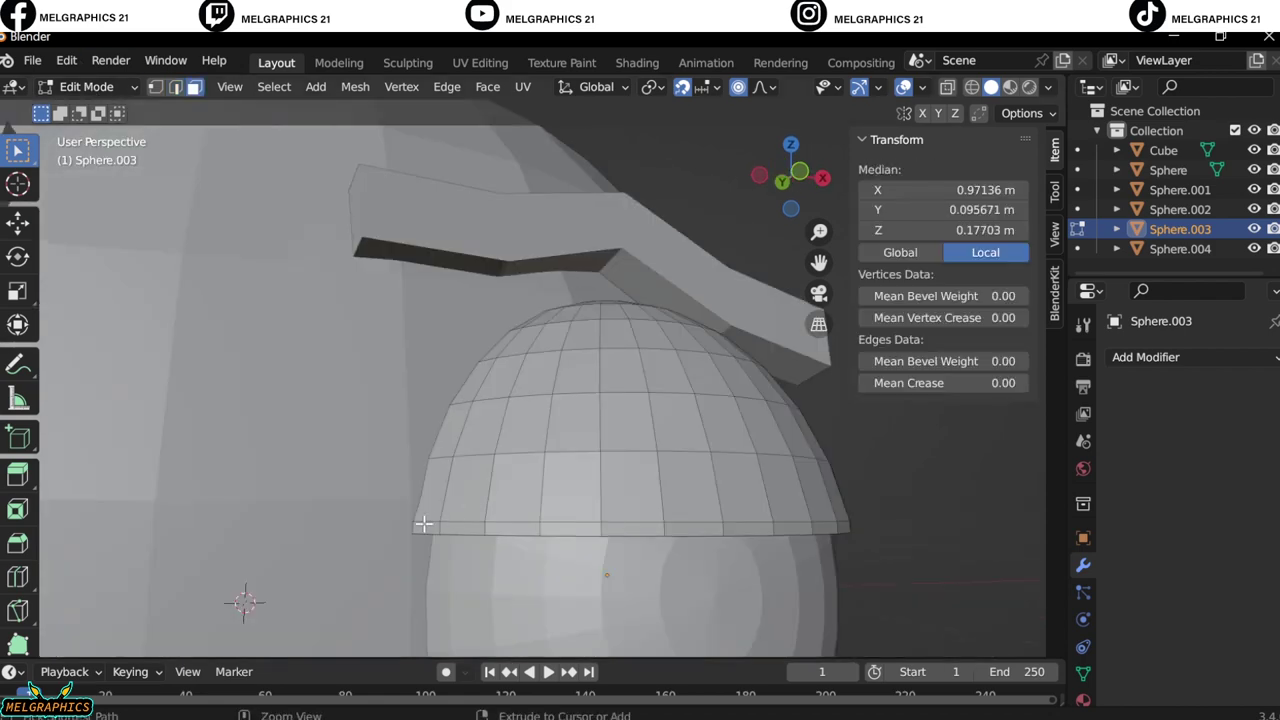
{"action": "left_click", "coordinate": [424, 524], "text": "ctrl"}
{"action": "middle_click_drag", "start_coordinate": [424, 524], "coordinate": [569, 466]}
{"action": "key", "text": "KP_1"}
Extrude the bottom rim outward, undoing the too-wide first try and redoing it thinner.
{"action": "key", "text": "e"}
{"action": "left_click", "coordinate": [603, 520]}
{"action": "middle_click_drag", "start_coordinate": [603, 520], "coordinate": [543, 386]}
{"action": "key", "text": "ctrl+z"}
{"action": "key", "text": "KP_1"}
{"action": "key", "text": "e"}
{"action": "left_click", "coordinate": [605, 467]}
Reselect the lower rim loop and extrude it again from the side view.
{"action": "key", "text": "KP_1"}
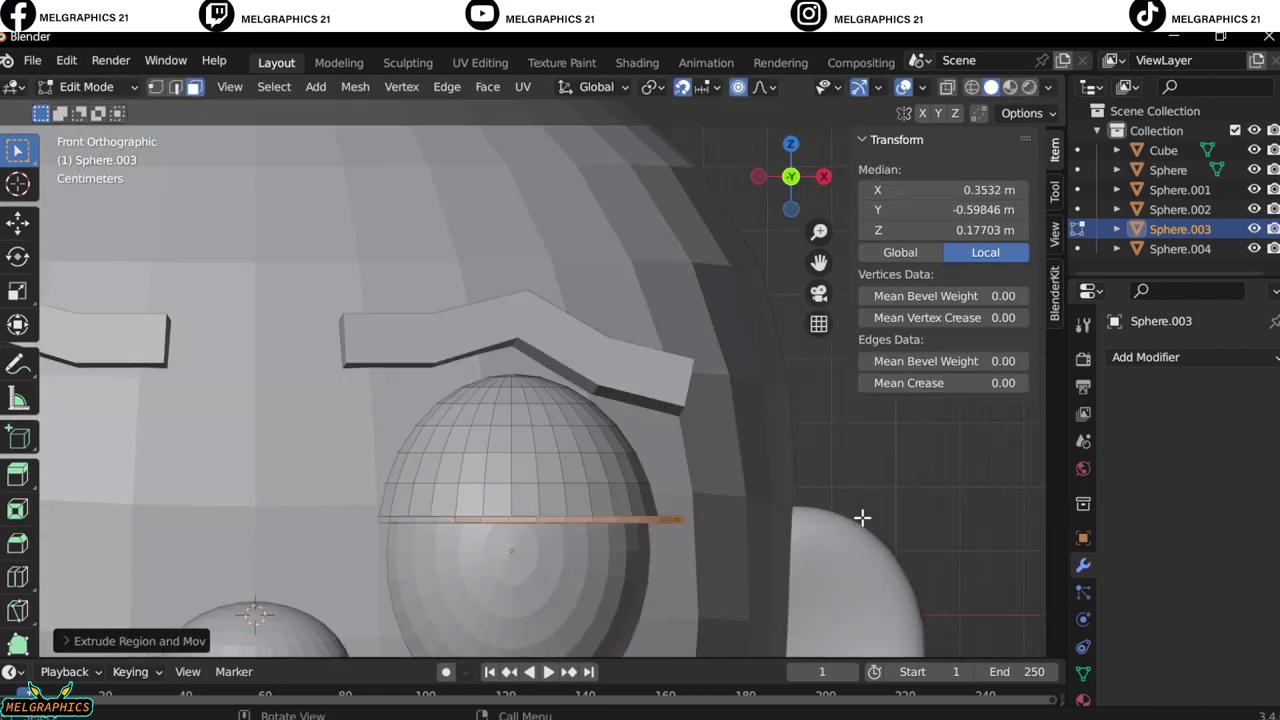
{"action": "key", "text": "alt+a"}
{"action": "left_click", "coordinate": [470, 570], "text": "ctrl"}
{"action": "right_click", "coordinate": [412, 475]}
{"action": "key", "text": "Escape"}
{"action": "key", "text": "KP_3"}
{"action": "key", "text": "e"}
{"action": "left_click", "coordinate": [523, 514]}
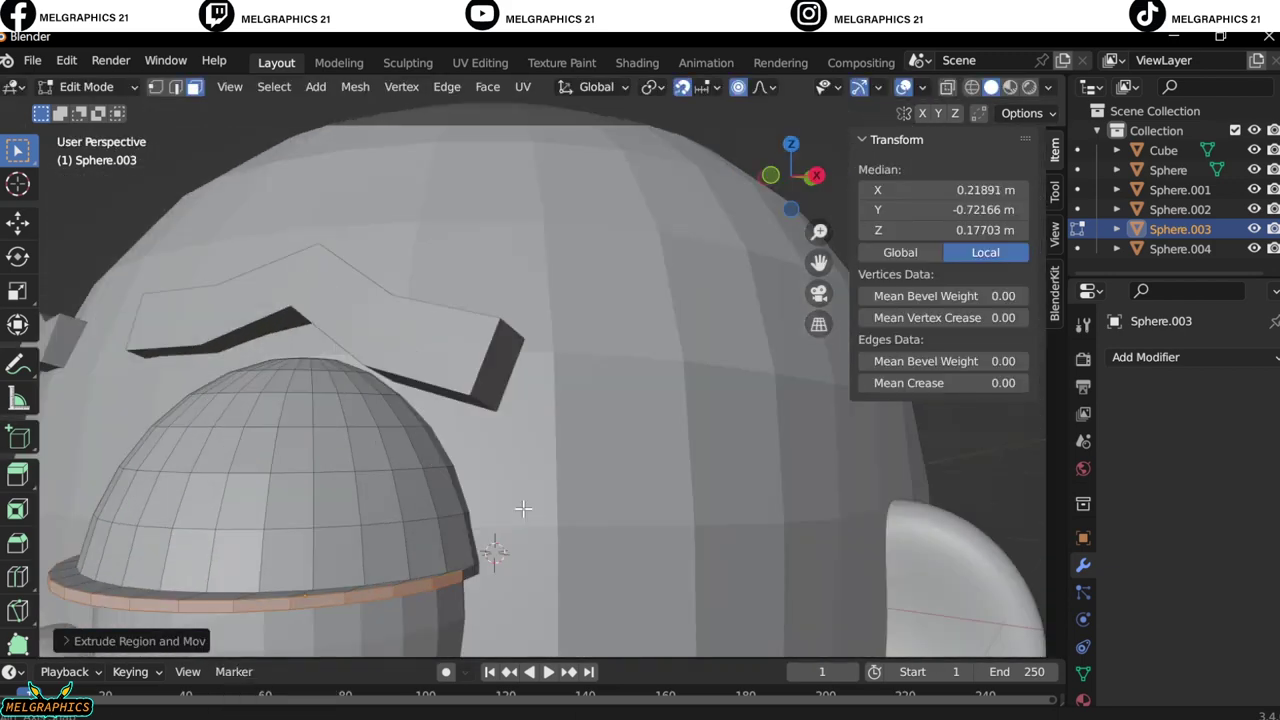
{"action": "mouse_move", "coordinate": [523, 514]}
{"action": "middle_mouse_down"}
{"action": "mouse_move", "coordinate": [336, 424]}
{"action": "mouse_move", "coordinate": [606, 334]}
{"action": "middle_mouse_up"}
Orbit around the eyelid to inspect the extruded rim from below.
{"action": "scroll", "coordinate": [386, 323], "scroll_direction": "up", "scroll_amount": 4}
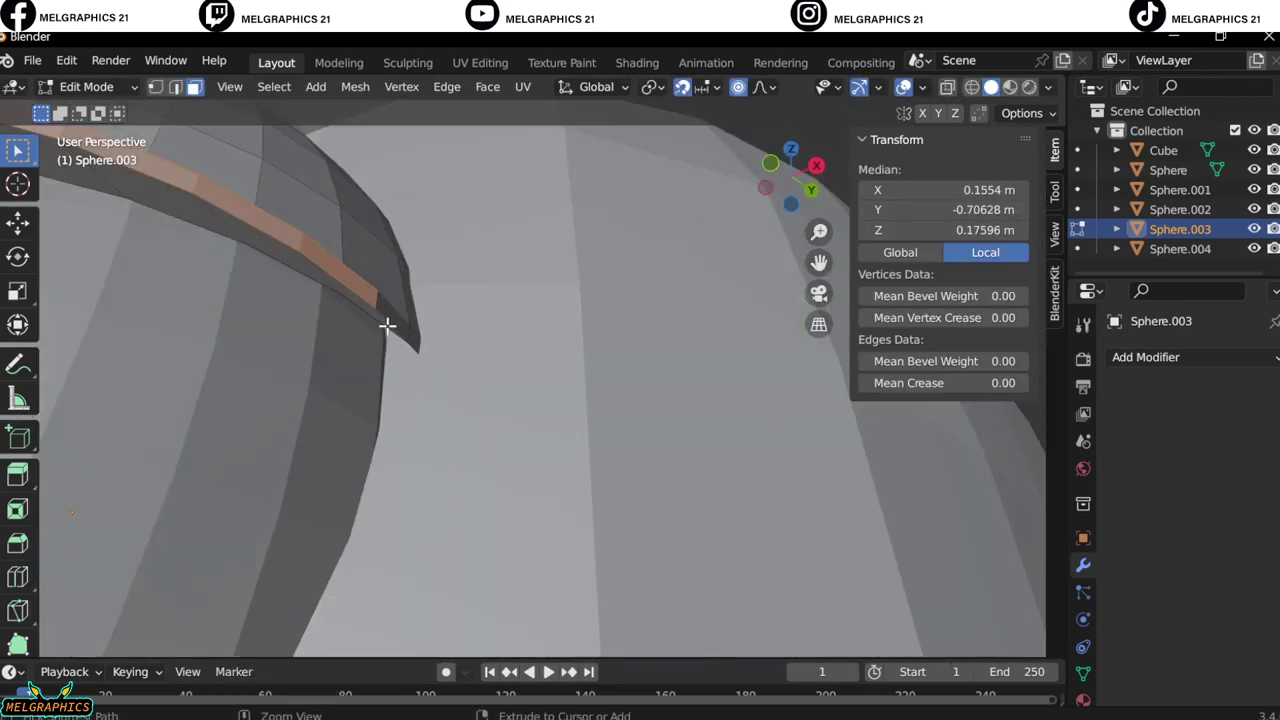
{"action": "middle_click_drag", "start_coordinate": [386, 323], "coordinate": [486, 580]}
{"action": "scroll", "coordinate": [528, 543], "scroll_direction": "down", "scroll_amount": 4}
{"action": "mouse_move", "coordinate": [528, 543]}
{"action": "middle_mouse_down"}
{"action": "mouse_move", "coordinate": [617, 623]}
{"action": "mouse_move", "coordinate": [286, 528]}
{"action": "mouse_move", "coordinate": [243, 563]}
{"action": "middle_mouse_up"}
{"action": "key", "text": "KP_1"}
{"action": "right_click", "coordinate": [532, 340]}
{"action": "key", "text": "Escape"}
Give the eyelid a Mirror modifier using the nose as mirror object.
{"action": "key", "text": "Tab"}
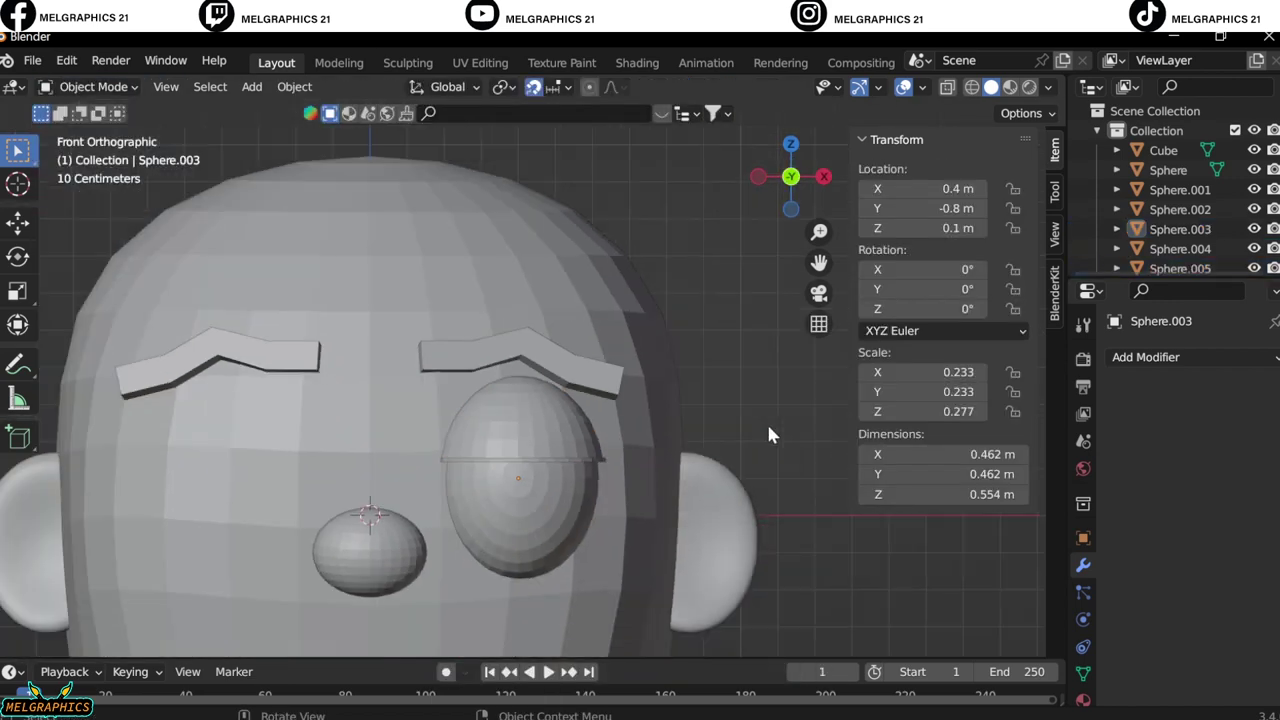
{"action": "scroll", "coordinate": [766, 421], "scroll_direction": "down", "scroll_amount": 4}
{"action": "left_click", "coordinate": [1146, 357]}
{"action": "left_click", "coordinate": [1246, 491]}
{"action": "left_click", "coordinate": [410, 477]}
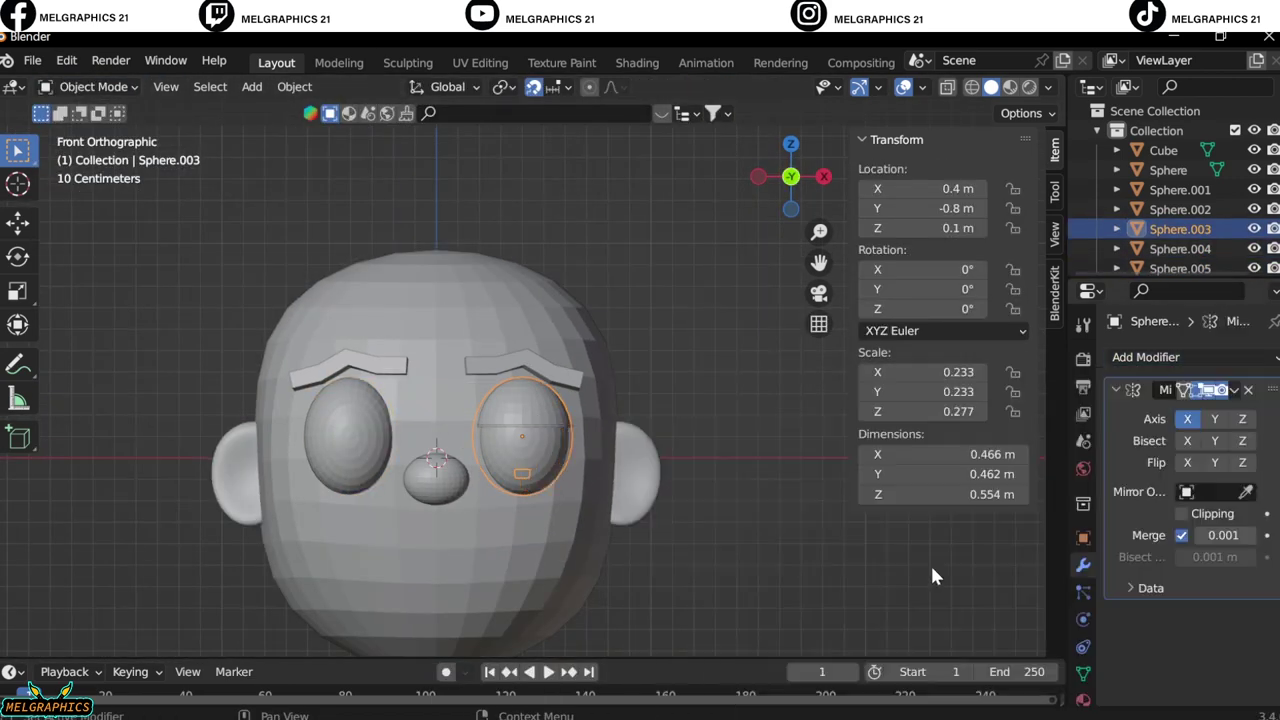
Add a nose-centred Mirror modifier to the rim piece and apply it.
{"action": "left_click", "coordinate": [1180, 268]}
{"action": "left_click", "coordinate": [1146, 357]}
{"action": "left_click", "coordinate": [870, 556]}
{"action": "left_click", "coordinate": [1246, 491]}
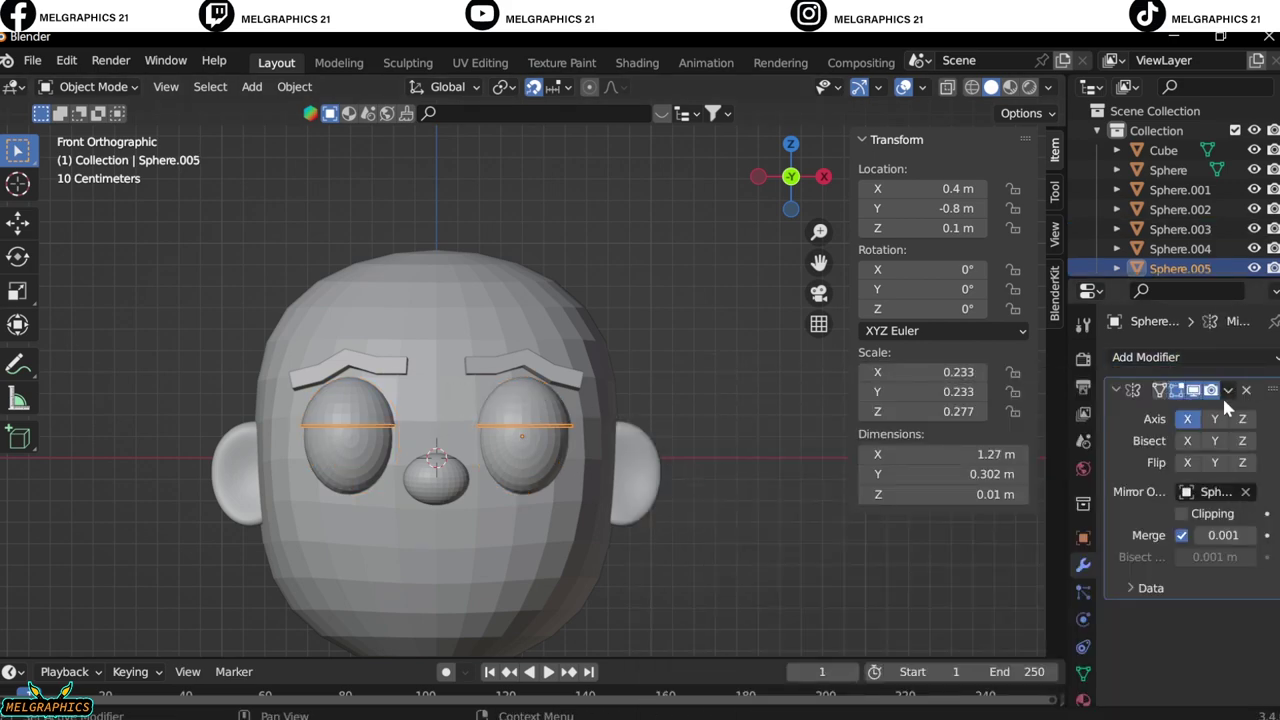
{"action": "key", "text": "ctrl+a"}
{"action": "mouse_move", "coordinate": [600, 450]}
{"action": "middle_mouse_down"}
{"action": "mouse_move", "coordinate": [322, 481]}
{"action": "mouse_move", "coordinate": [520, 423]}
{"action": "middle_mouse_up"}
Edit the eyeball's faces through the face context menu, then return to Object Mode.
{"action": "left_click", "coordinate": [520, 423]}
{"action": "key", "text": "KP_1"}
{"action": "scroll", "coordinate": [777, 286], "scroll_direction": "up", "scroll_amount": 5}
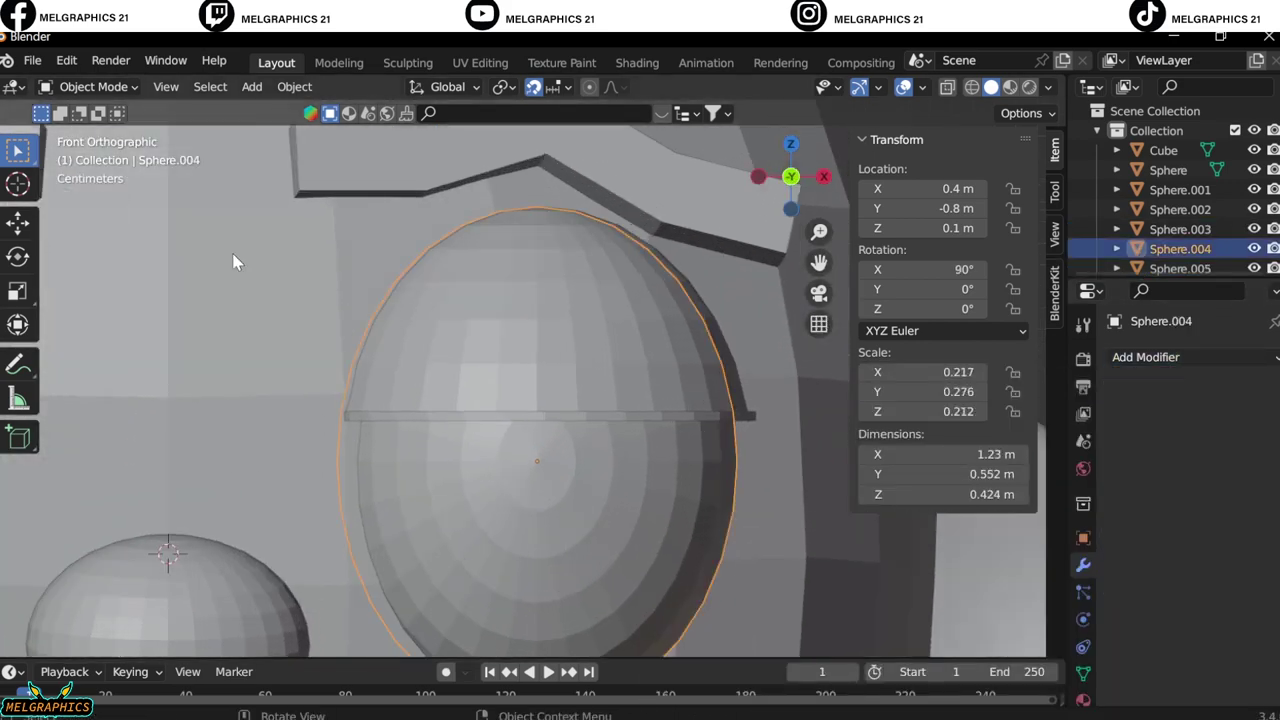
{"action": "key", "text": "Tab"}
{"action": "scroll", "coordinate": [354, 474], "scroll_direction": "down", "scroll_amount": 4}
{"action": "middle_click_drag", "start_coordinate": [354, 474], "coordinate": [482, 578]}
{"action": "right_click", "coordinate": [482, 578]}
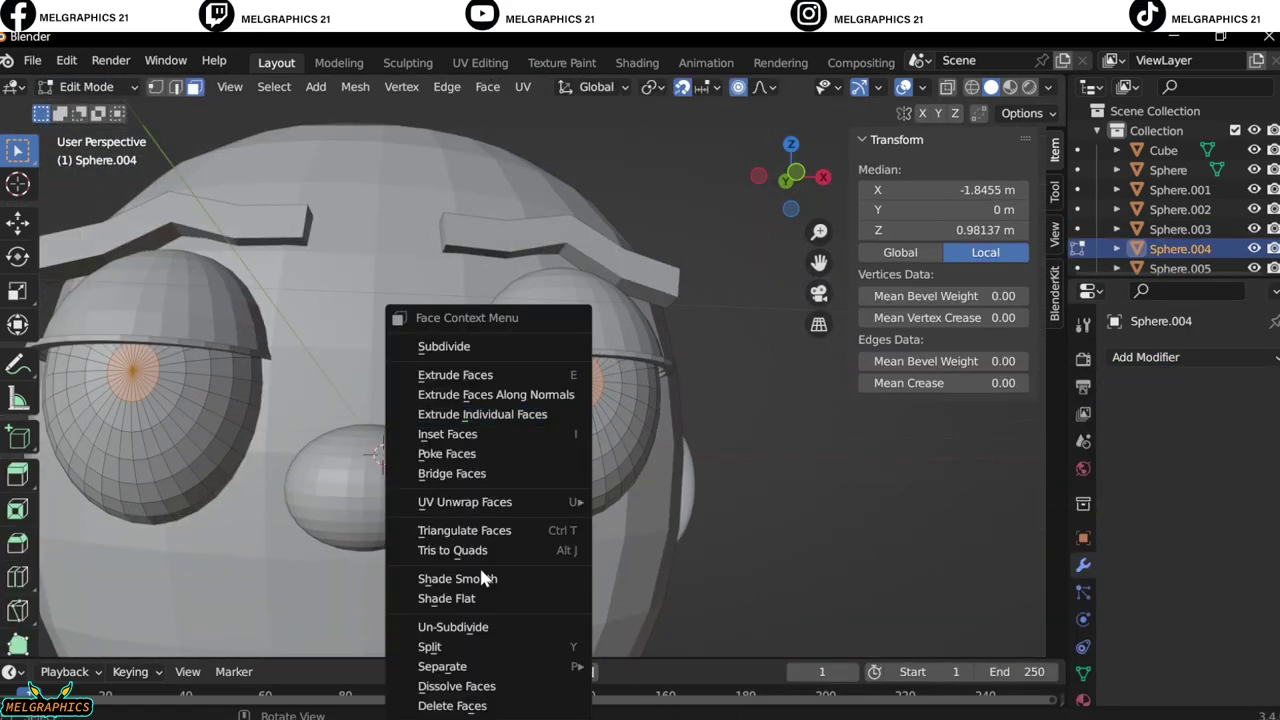
{"action": "left_click", "coordinate": [482, 578]}
{"action": "left_click", "coordinate": [580, 380]}
{"action": "right_click", "coordinate": [100, 502]}
{"action": "left_click", "coordinate": [107, 92]}
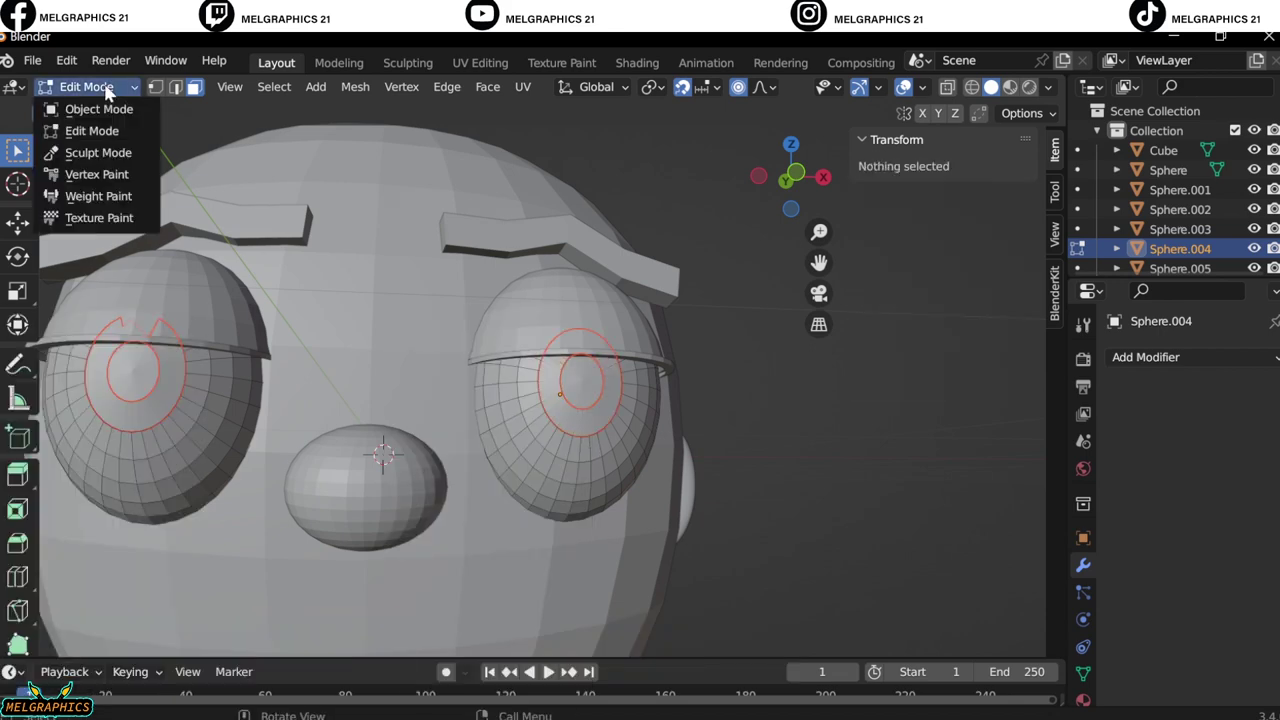
{"action": "left_click", "coordinate": [98, 109]}
Select the head sphere in Edit Mode and pick a face on its side.
{"action": "key", "text": "KP_1"}
{"action": "scroll", "coordinate": [614, 548], "scroll_direction": "down", "scroll_amount": 3}
{"action": "left_click", "coordinate": [663, 497]}
{"action": "mouse_move", "coordinate": [572, 443]}
{"action": "middle_mouse_down"}
{"action": "mouse_move", "coordinate": [663, 497]}
{"action": "mouse_move", "coordinate": [551, 489]}
{"action": "mouse_move", "coordinate": [684, 495]}
{"action": "middle_mouse_up"}
{"action": "key", "text": "Tab"}
{"action": "left_click", "coordinate": [684, 495]}
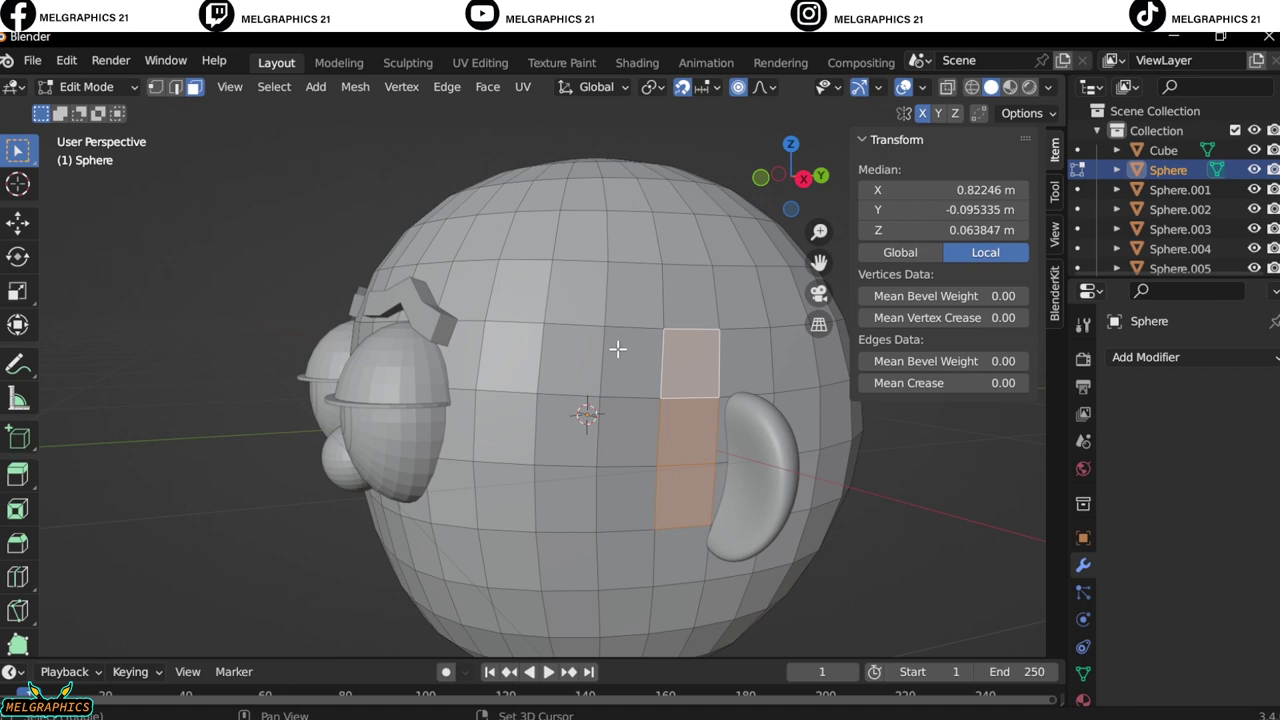
Extend the face selection in paths over the top and side of the head.
{"action": "middle_click_drag", "start_coordinate": [578, 349], "coordinate": [500, 300]}
{"action": "scroll", "coordinate": [420, 257], "scroll_direction": "up", "scroll_amount": 3}
{"action": "left_click", "coordinate": [420, 257], "text": "ctrl"}
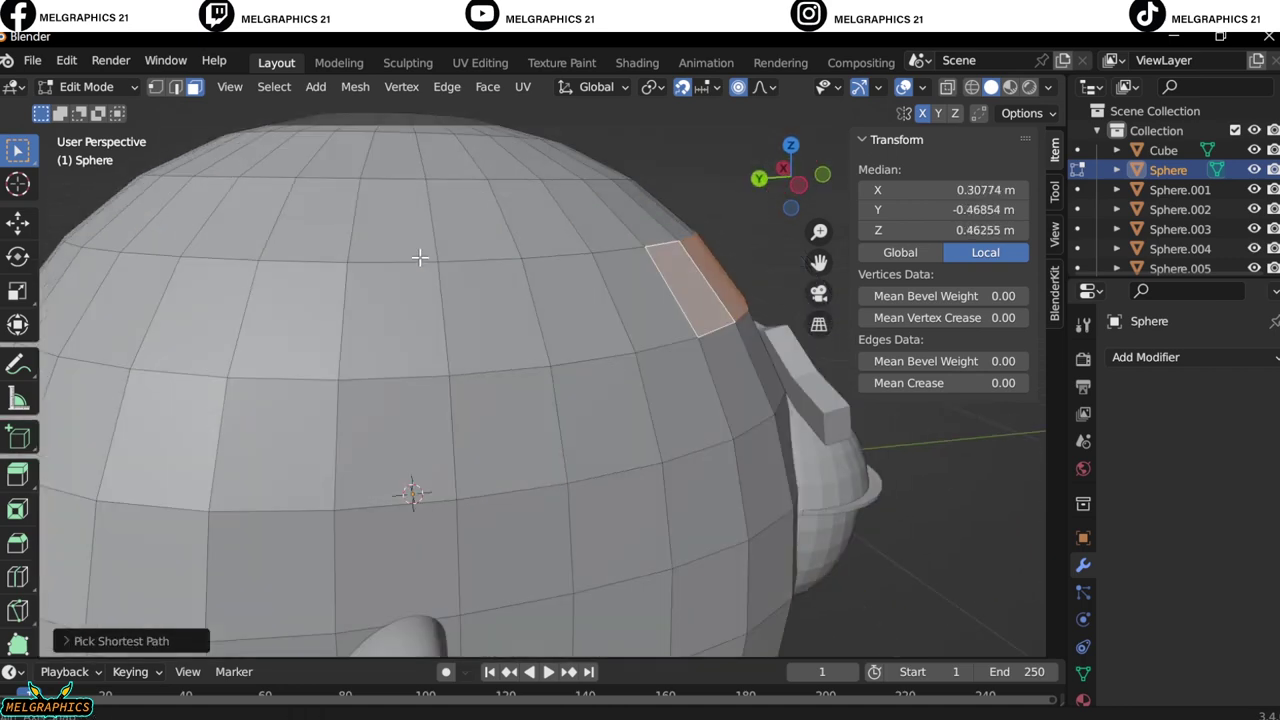
{"action": "scroll", "coordinate": [74, 309], "scroll_direction": "down", "scroll_amount": 5}
{"action": "mouse_move", "coordinate": [74, 309]}
{"action": "middle_mouse_down"}
{"action": "mouse_move", "coordinate": [400, 325]}
{"action": "mouse_move", "coordinate": [380, 346]}
{"action": "mouse_move", "coordinate": [357, 437]}
{"action": "mouse_move", "coordinate": [489, 366]}
{"action": "middle_mouse_up"}
{"action": "left_click", "coordinate": [380, 346], "text": "ctrl"}
{"action": "left_click", "coordinate": [420, 417], "text": "ctrl"}
{"action": "middle_click_drag", "start_coordinate": [420, 417], "coordinate": [551, 417]}
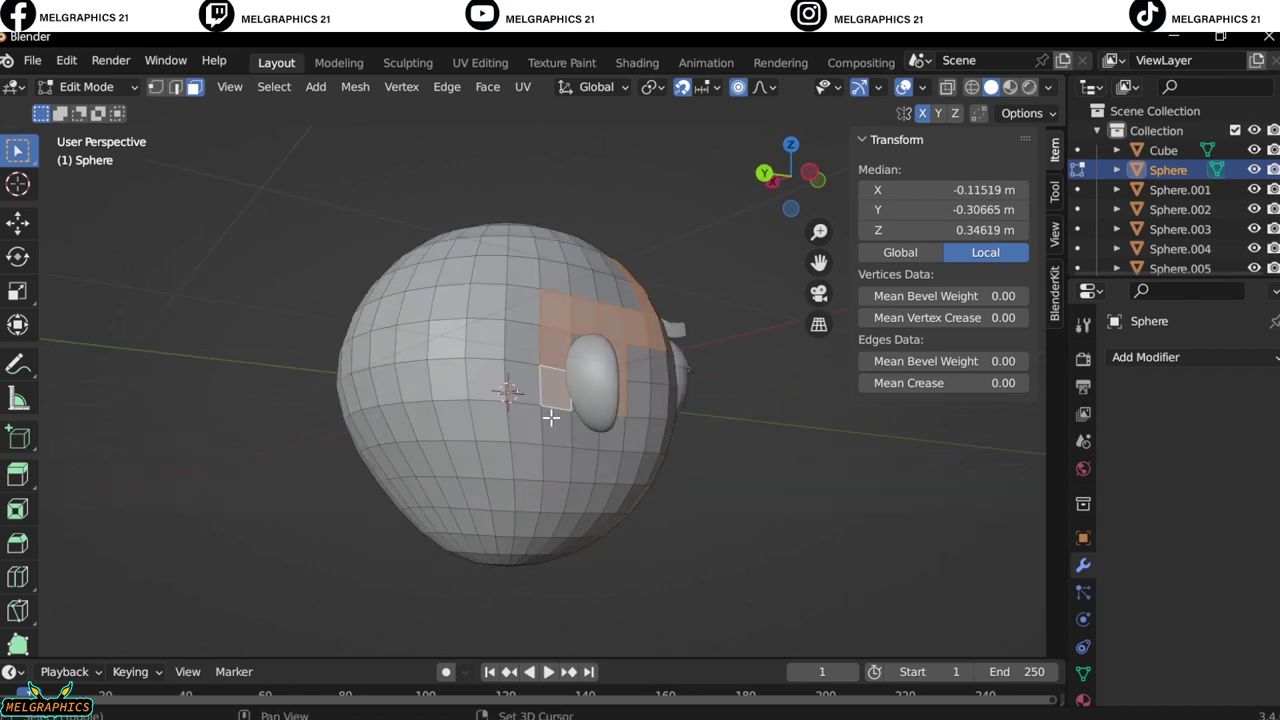
Fill the hair selection around the lower head and front, trim extra faces, and bring up the separate menu.
{"action": "mouse_move", "coordinate": [434, 376]}
{"action": "middle_mouse_down"}
{"action": "mouse_move", "coordinate": [714, 466]}
{"action": "mouse_move", "coordinate": [648, 466]}
{"action": "mouse_move", "coordinate": [651, 477]}
{"action": "mouse_move", "coordinate": [552, 506]}
{"action": "mouse_move", "coordinate": [820, 539]}
{"action": "middle_mouse_up"}
{"action": "left_click", "coordinate": [648, 466], "text": "ctrl"}
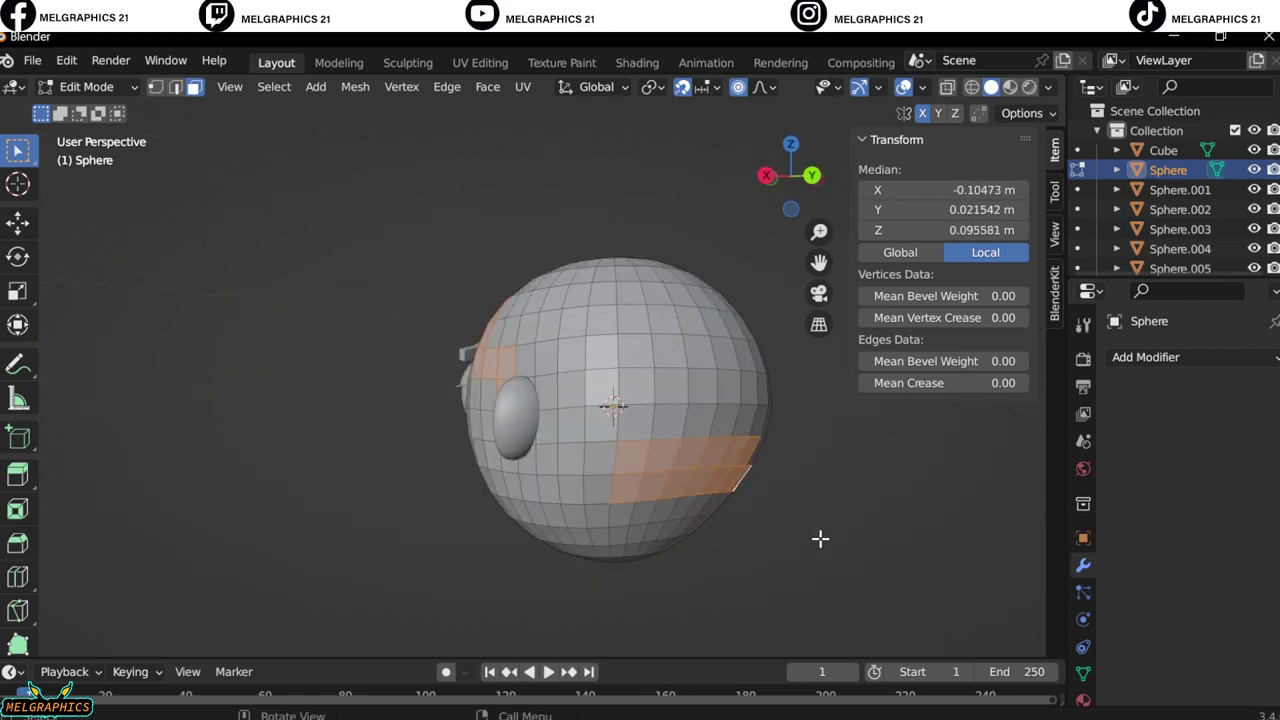
{"action": "mouse_move", "coordinate": [614, 483]}
{"action": "middle_mouse_down"}
{"action": "mouse_move", "coordinate": [537, 371]}
{"action": "mouse_move", "coordinate": [732, 518]}
{"action": "mouse_move", "coordinate": [517, 443]}
{"action": "mouse_move", "coordinate": [549, 537]}
{"action": "mouse_move", "coordinate": [586, 586]}
{"action": "mouse_move", "coordinate": [561, 404]}
{"action": "mouse_move", "coordinate": [357, 334]}
{"action": "mouse_move", "coordinate": [640, 414]}
{"action": "middle_mouse_up"}
{"action": "left_click", "coordinate": [722, 515], "text": "ctrl+shift"}
{"action": "left_click", "coordinate": [640, 414], "text": "ctrl+shift"}
{"action": "left_click", "coordinate": [564, 395], "text": "ctrl+shift"}
{"action": "middle_click_drag", "start_coordinate": [564, 395], "coordinate": [669, 463]}
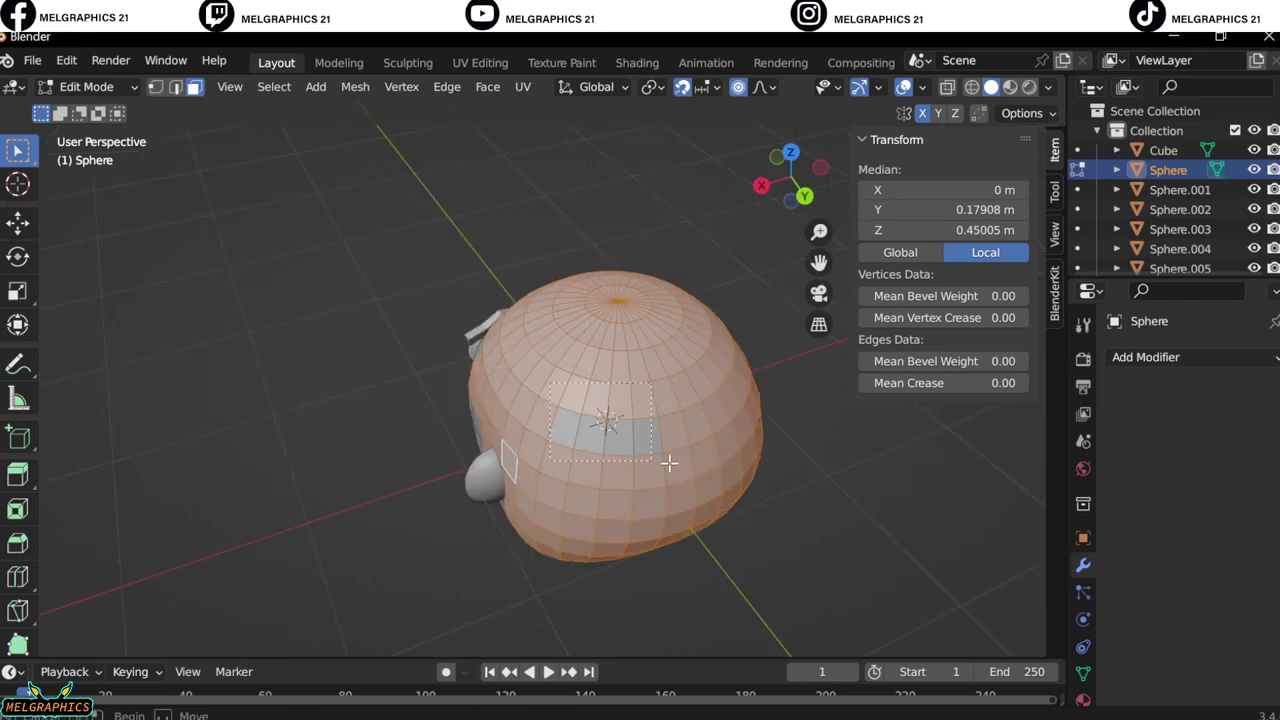
{"action": "key", "text": "KP_1"}
{"action": "right_click", "coordinate": [540, 413]}
Separate the selected faces into a new hair object and select it in front view.
{"action": "left_click", "coordinate": [614, 626]}
{"action": "key", "text": "Tab"}
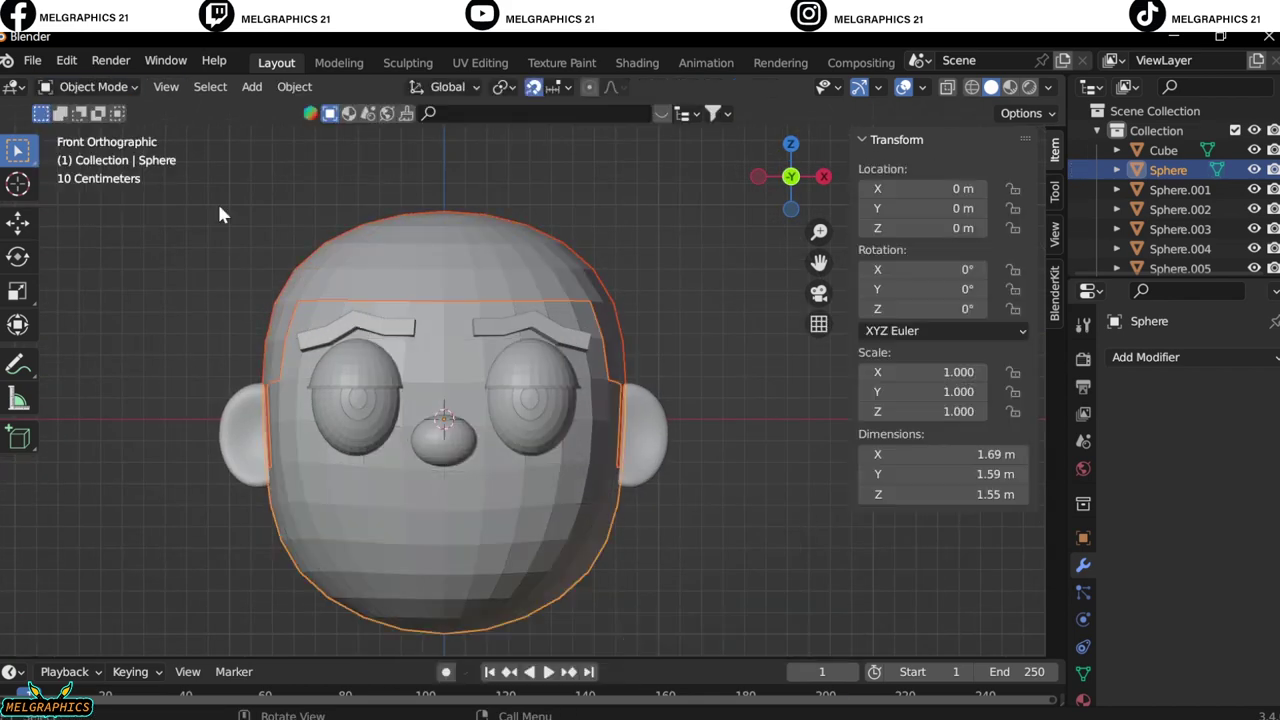
{"action": "middle_click_drag", "start_coordinate": [614, 626], "coordinate": [286, 533]}
{"action": "key", "text": "KP_1"}
{"action": "left_click", "coordinate": [557, 501]}
Add a Solidify modifier to the hair piece with 0.08 m thickness and offset 1.
{"action": "scroll", "coordinate": [557, 501], "scroll_direction": "up", "scroll_amount": 5}
{"action": "left_click", "coordinate": [1145, 357]}
{"action": "left_click", "coordinate": [870, 660]}
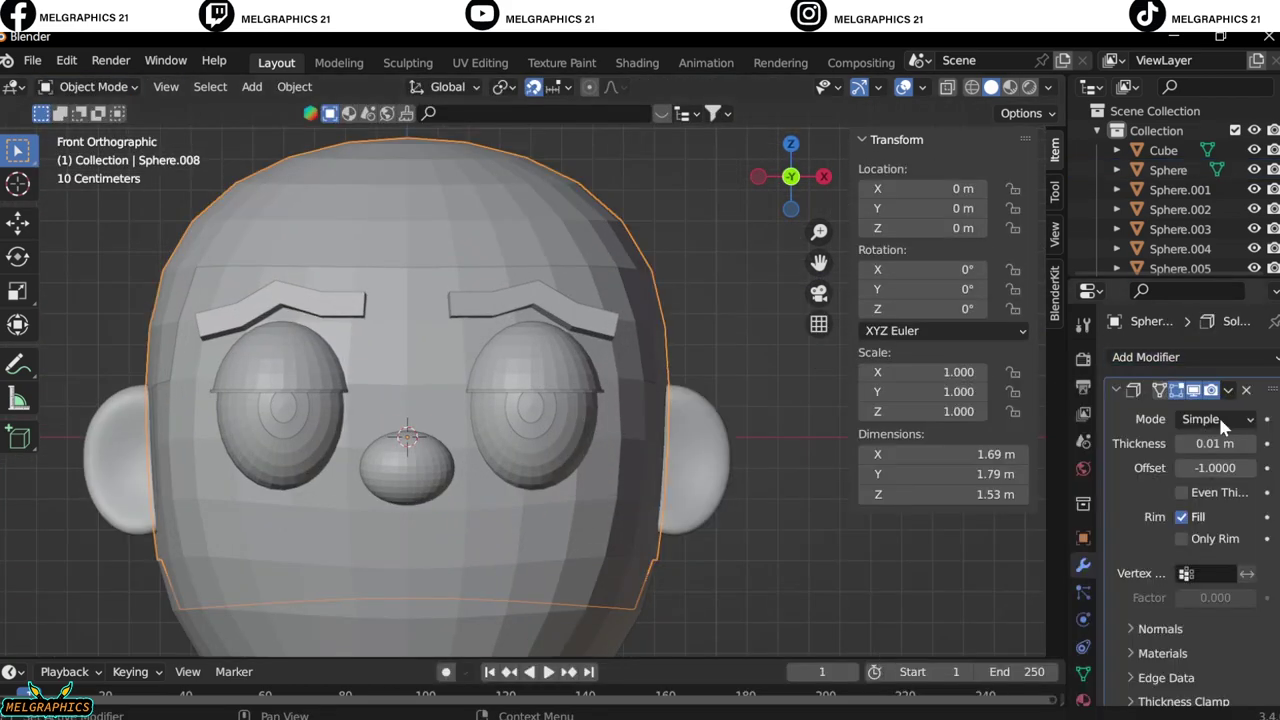
{"action": "left_click_drag", "start_coordinate": [1208, 443], "coordinate": [487, 525]}
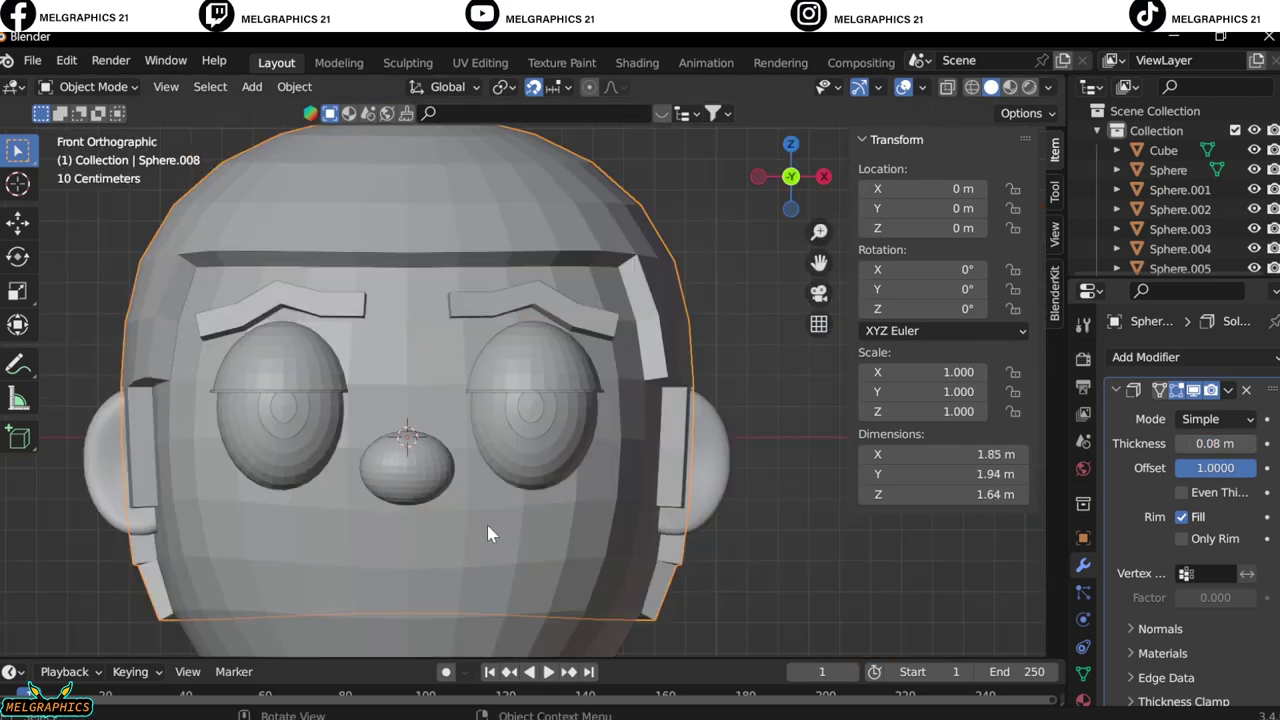
{"action": "left_click", "coordinate": [1200, 419]}
{"action": "left_click", "coordinate": [1184, 463]}
{"action": "left_click", "coordinate": [1215, 441]}
{"action": "left_click", "coordinate": [1185, 485]}
{"action": "left_click", "coordinate": [1215, 419]}
Add a Bevel modifier to the hair piece and raise its amount to 5.17 m.
{"action": "left_click", "coordinate": [1180, 441]}
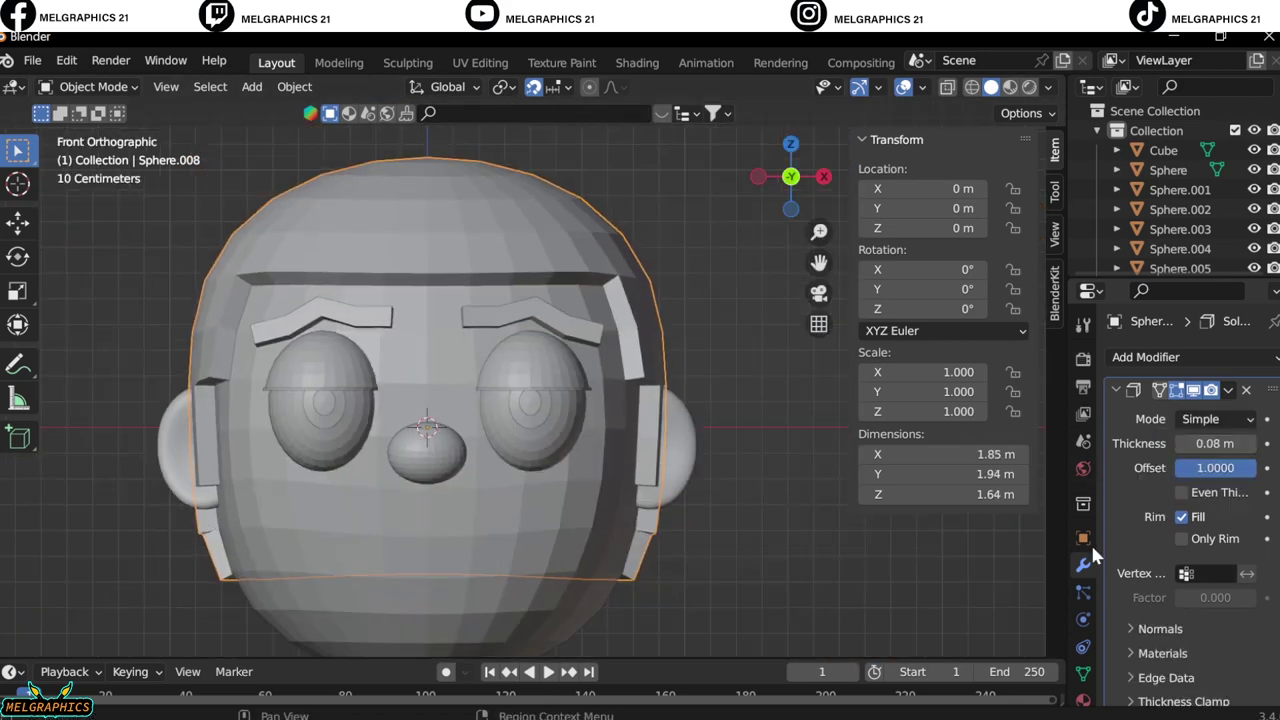
{"action": "left_click", "coordinate": [1145, 357]}
{"action": "left_click", "coordinate": [866, 434]}
{"action": "scroll", "coordinate": [1190, 500], "scroll_direction": "down", "scroll_amount": 5}
{"action": "mouse_move", "coordinate": [1215, 555]}
{"action": "left_mouse_down"}
{"action": "mouse_move", "coordinate": [1250, 555]}
{"action": "mouse_move", "coordinate": [1230, 530]}
{"action": "left_mouse_up"}
{"action": "middle_click_drag", "start_coordinate": [640, 480], "coordinate": [700, 470]}
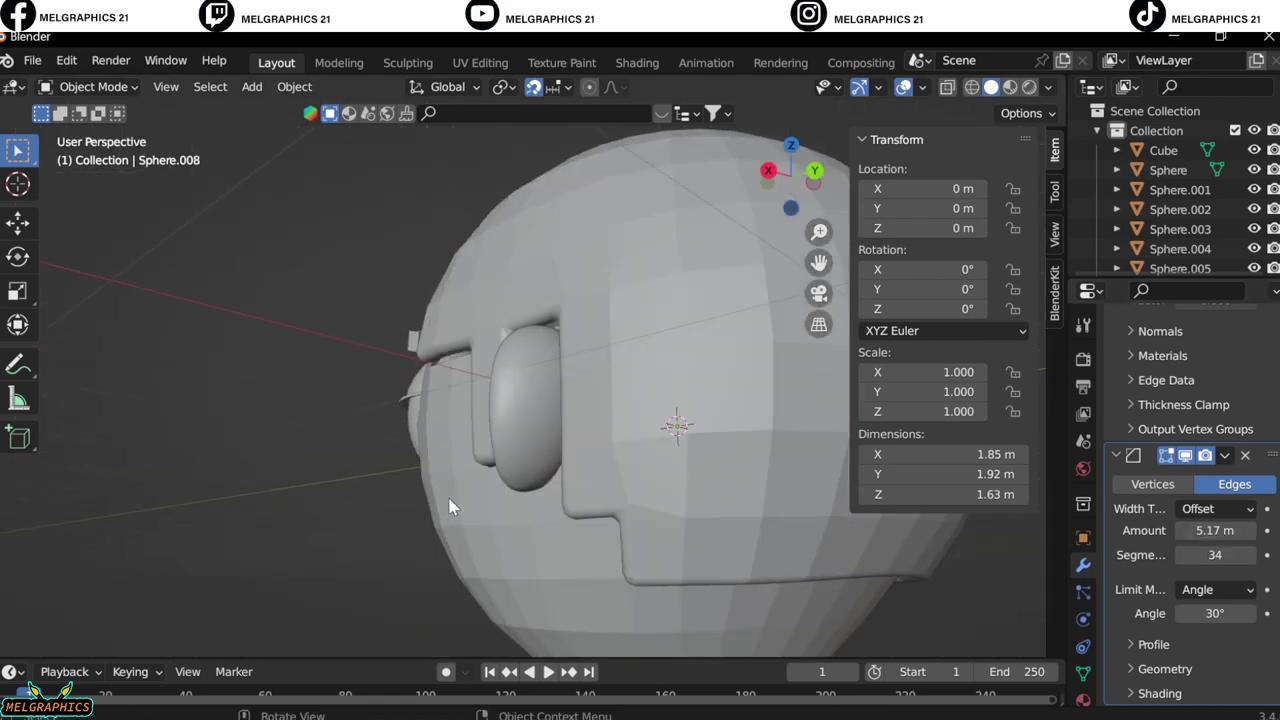
Scale the hair piece down slightly in front view.
{"action": "key", "text": "KP_1"}
{"action": "key", "text": "s"}
{"action": "key", "text": "KP_1"}
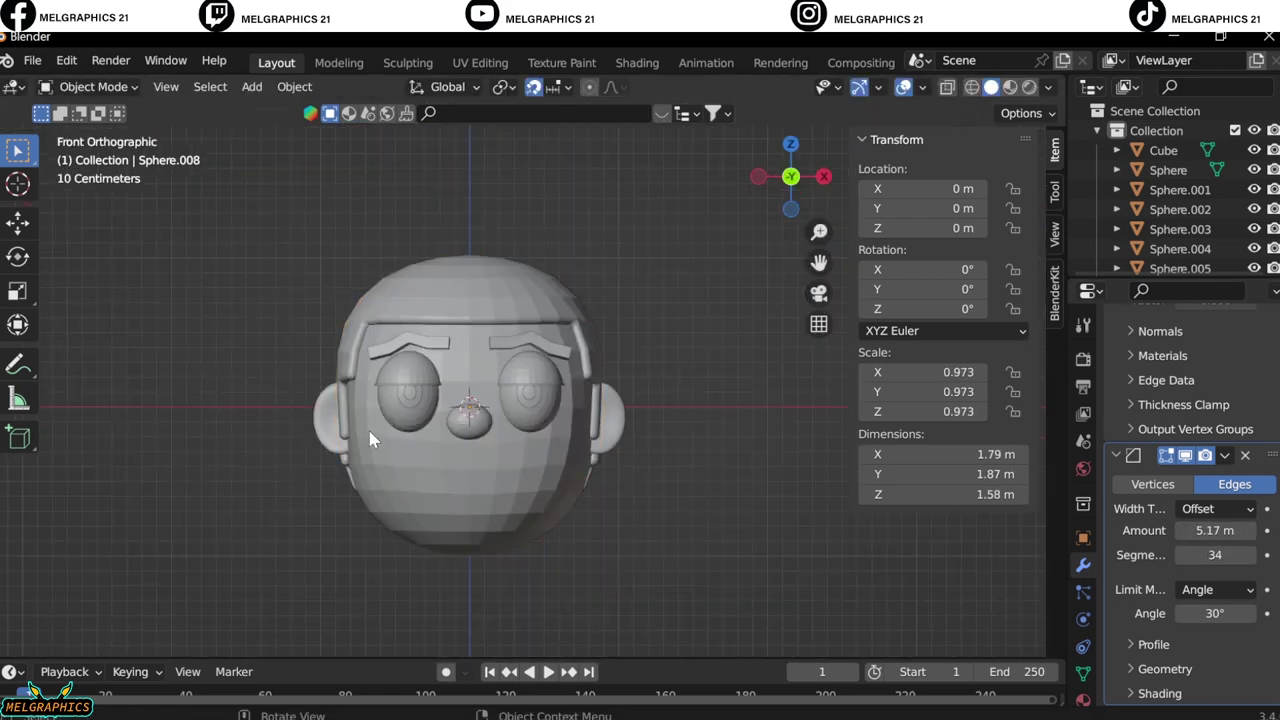
Select the head sphere and switch it into Sculpt Mode.
{"action": "left_click", "coordinate": [371, 437]}
{"action": "left_click", "coordinate": [93, 86]}
{"action": "left_click", "coordinate": [98, 152]}
{"action": "scroll", "coordinate": [20, 400], "scroll_direction": "down", "scroll_amount": 5}
{"action": "left_click", "coordinate": [20, 606]}
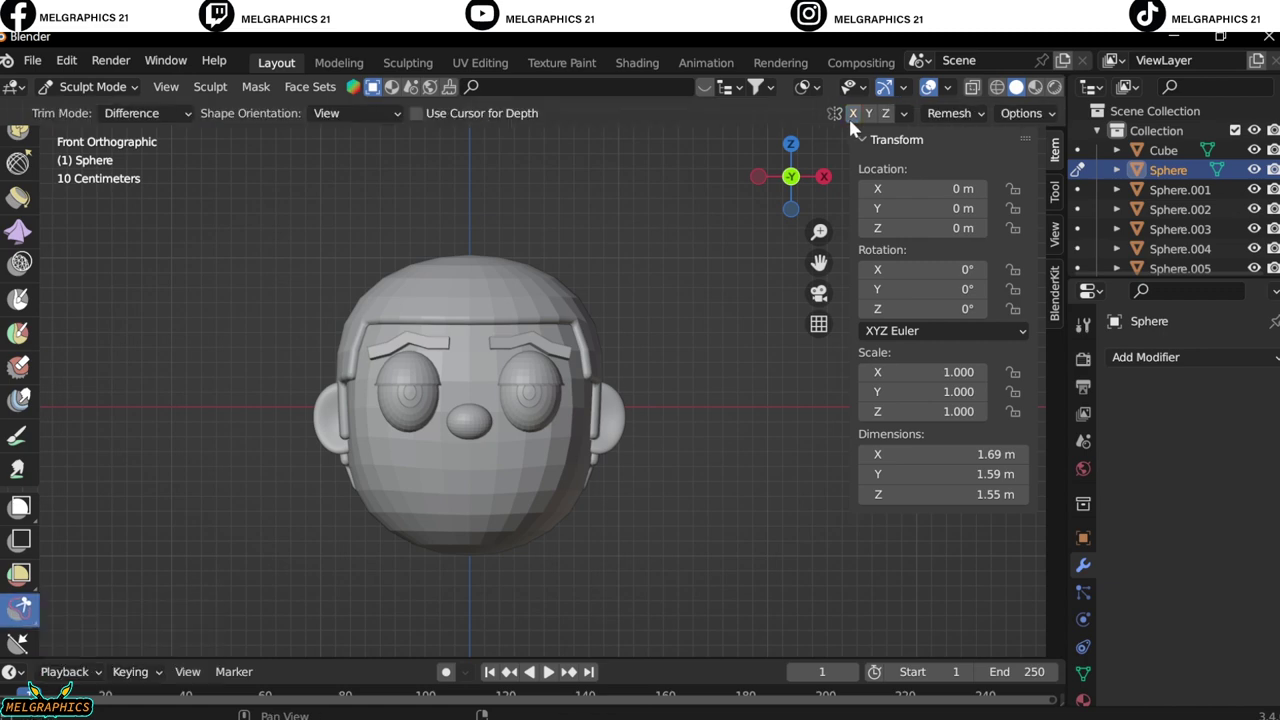
Trace a curved mouth outline across the lower face and trim it into the head.
{"action": "middle_click_drag", "start_coordinate": [580, 460], "coordinate": [615, 330], "text": "shift"}
{"action": "scroll", "coordinate": [614, 329], "scroll_direction": "up", "scroll_amount": 7}
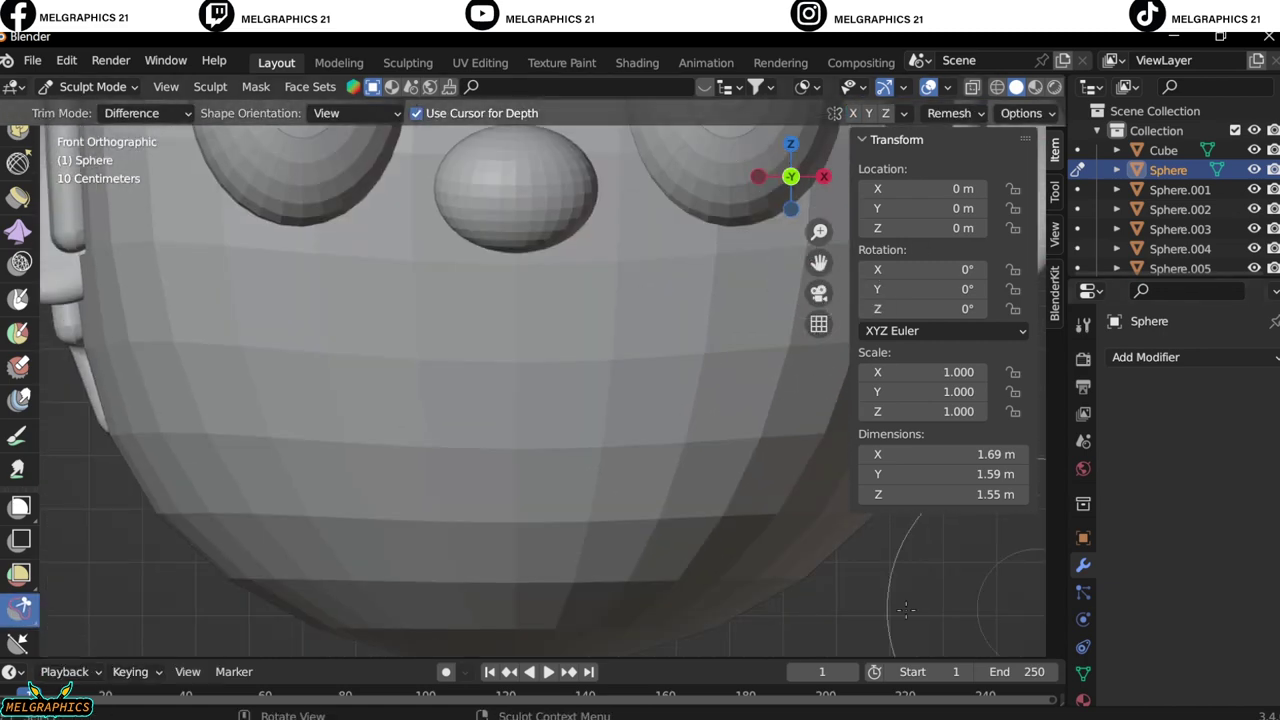
{"action": "left_click_drag", "start_coordinate": [395, 388], "coordinate": [366, 384]}
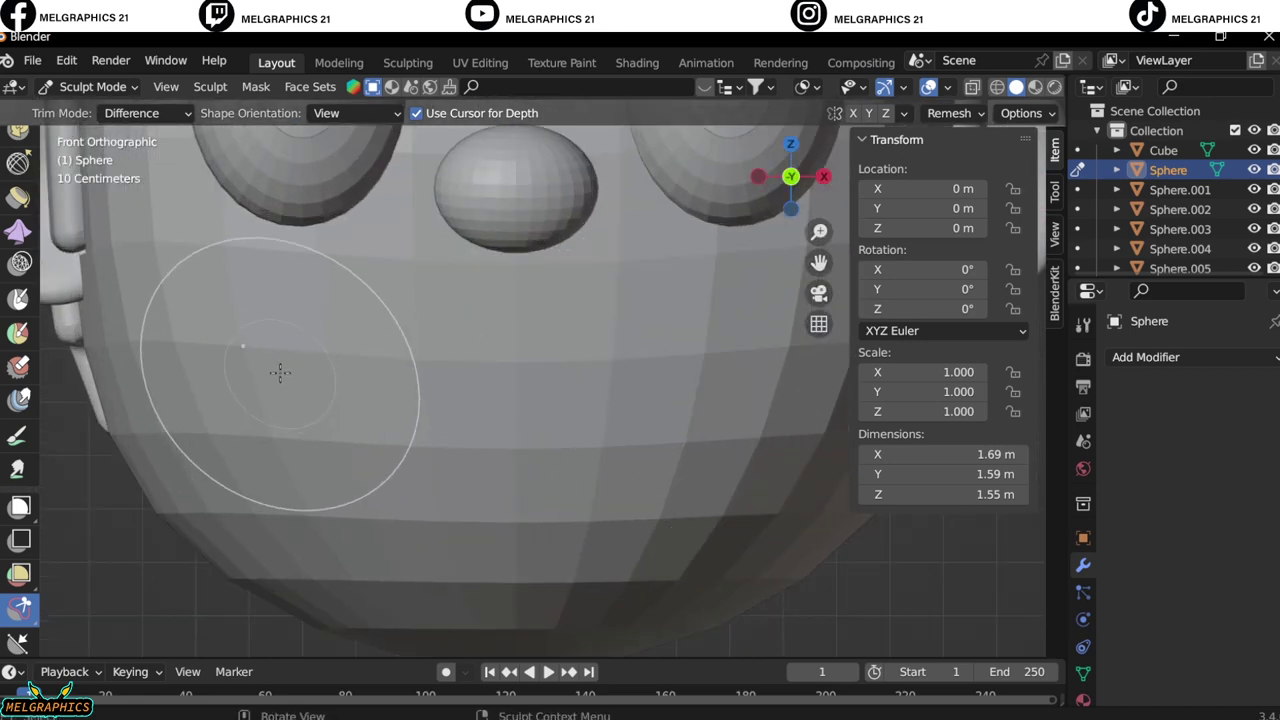
{"action": "left_click_drag", "start_coordinate": [252, 400], "coordinate": [331, 466]}
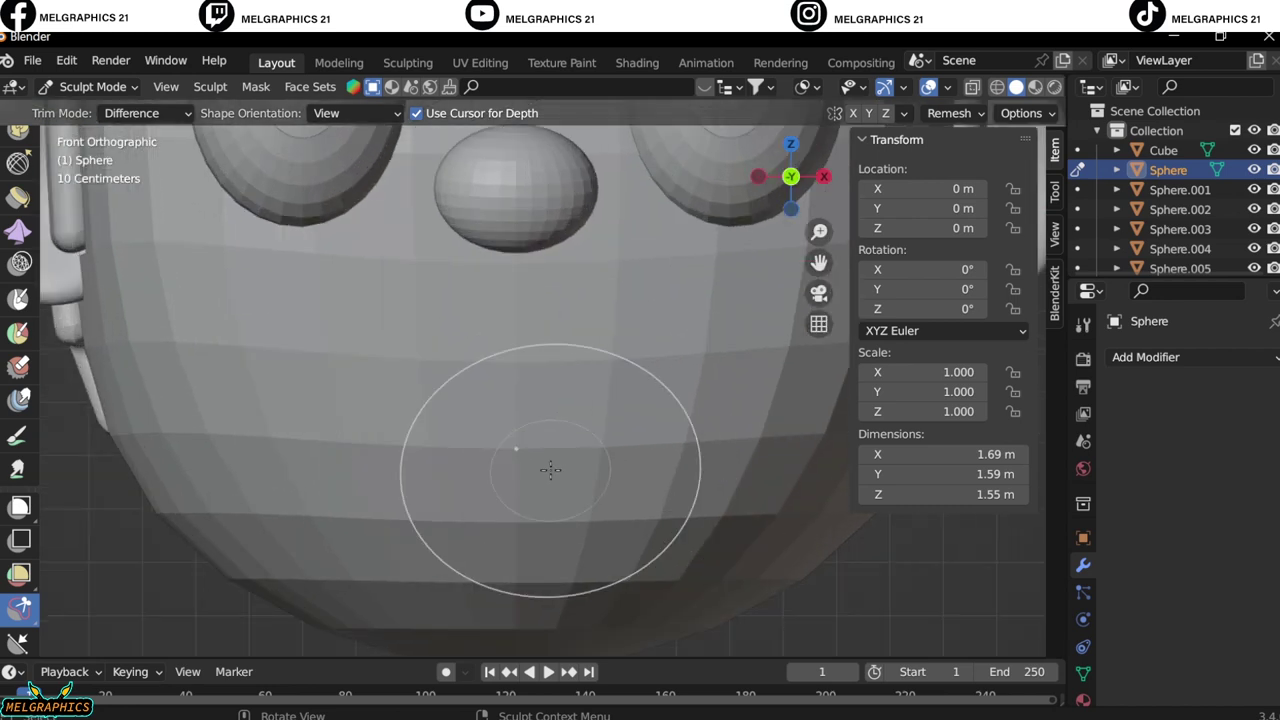
{"action": "left_click_drag", "start_coordinate": [457, 457], "coordinate": [699, 427]}
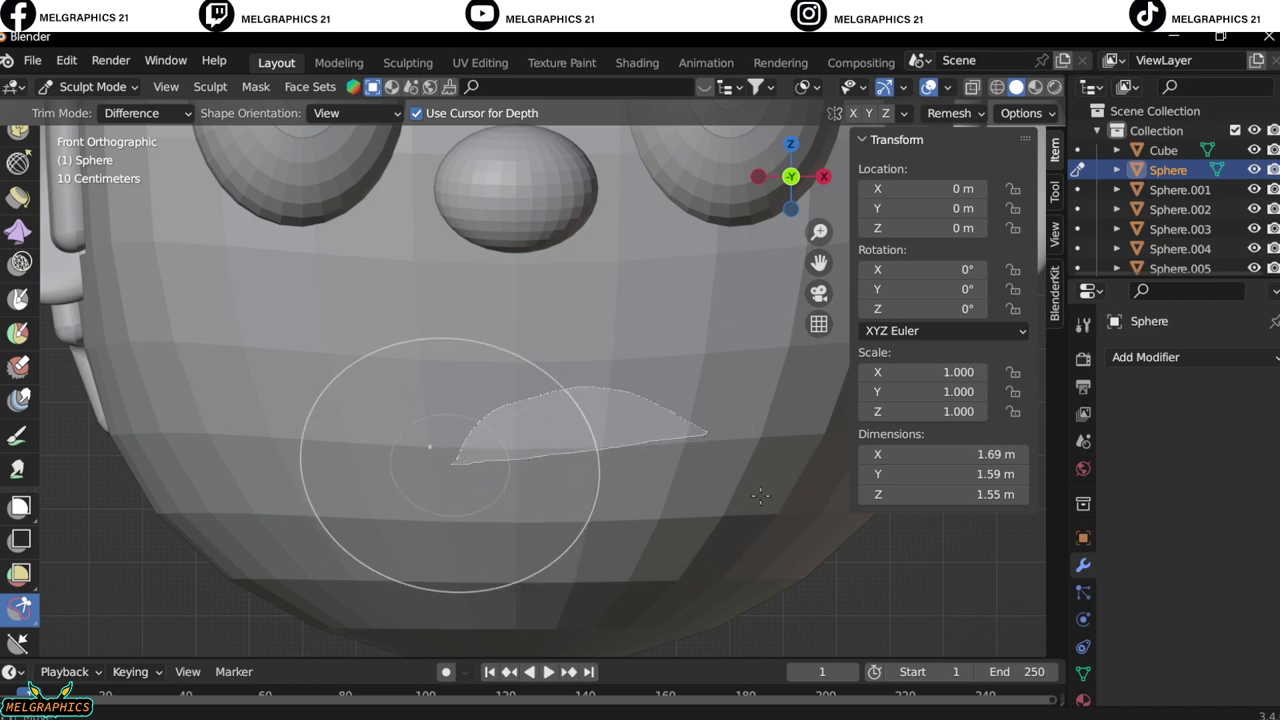
{"action": "left_click_drag", "start_coordinate": [760, 496], "coordinate": [700, 470]}
Inspect the mouth cut up close and pick another sculpt brush to refine it.
{"action": "middle_click_drag", "start_coordinate": [400, 445], "coordinate": [724, 435]}
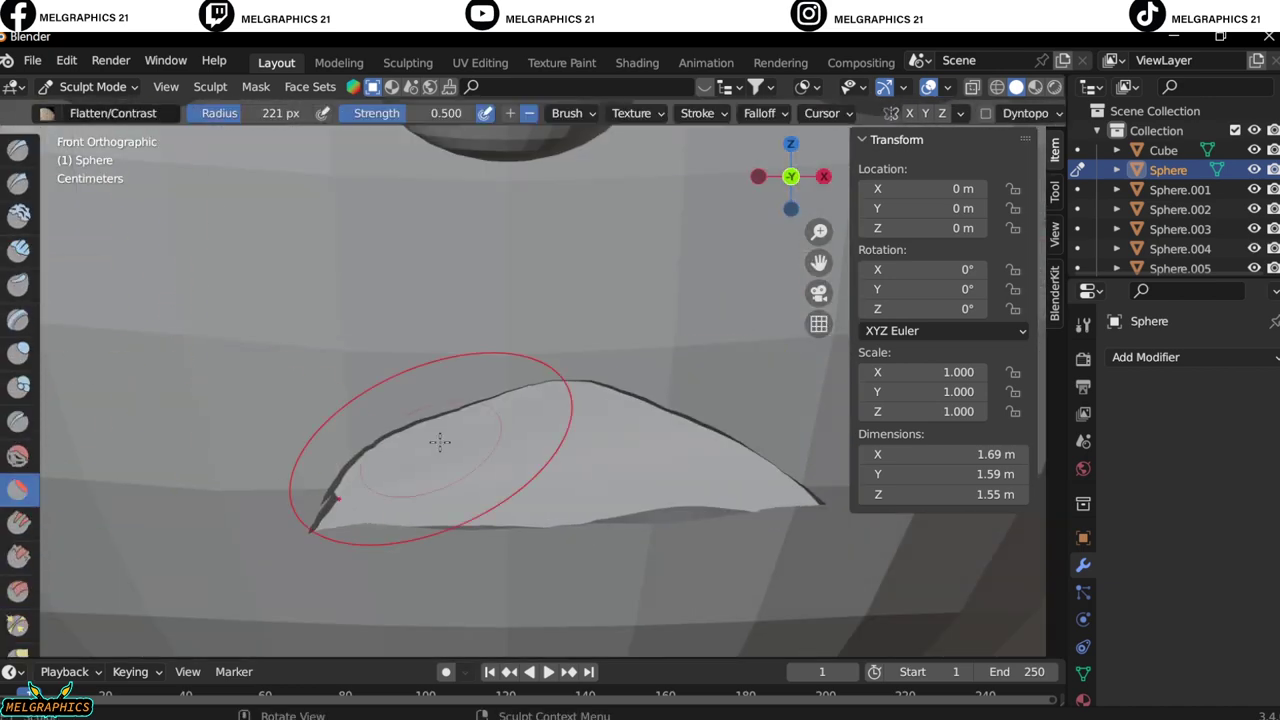
{"action": "scroll", "coordinate": [529, 471], "scroll_direction": "down", "scroll_amount": 3}
{"action": "middle_click_drag", "start_coordinate": [529, 471], "coordinate": [150, 640]}
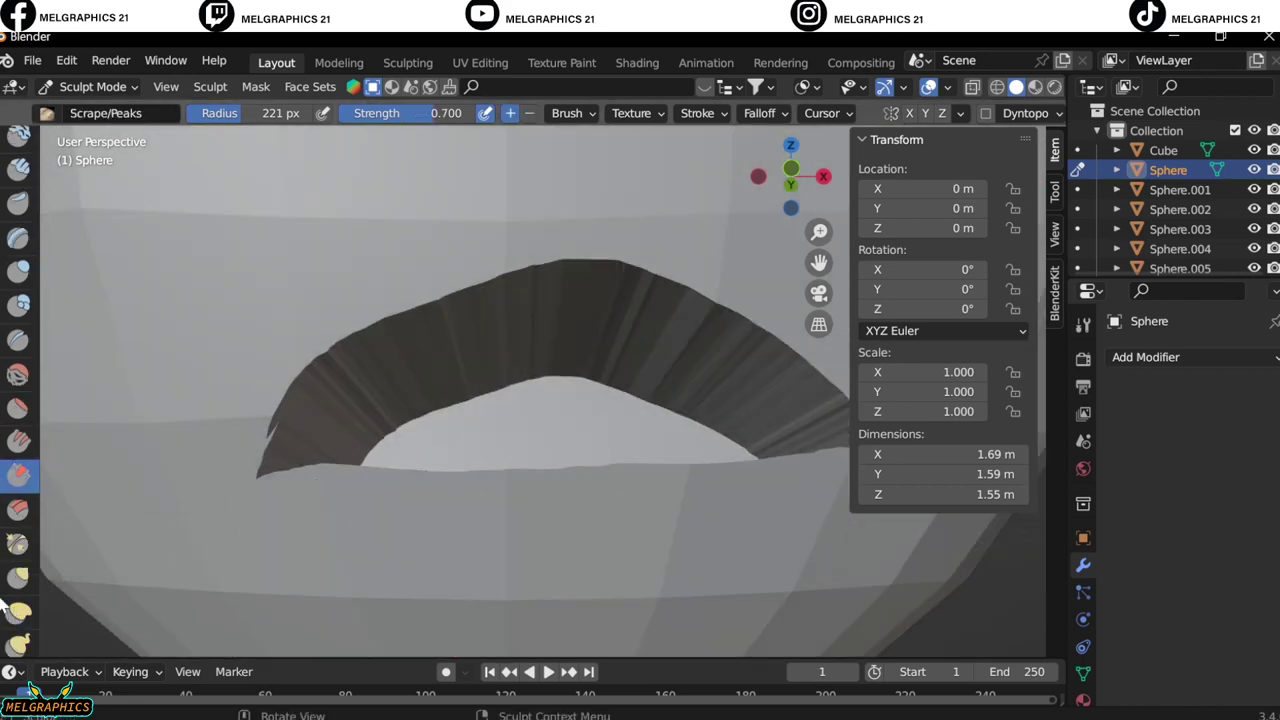
{"action": "scroll", "coordinate": [18, 520], "scroll_direction": "up", "scroll_amount": 3}
{"action": "left_click", "coordinate": [18, 420]}
{"action": "scroll", "coordinate": [690, 490], "scroll_direction": "down", "scroll_amount": 3}
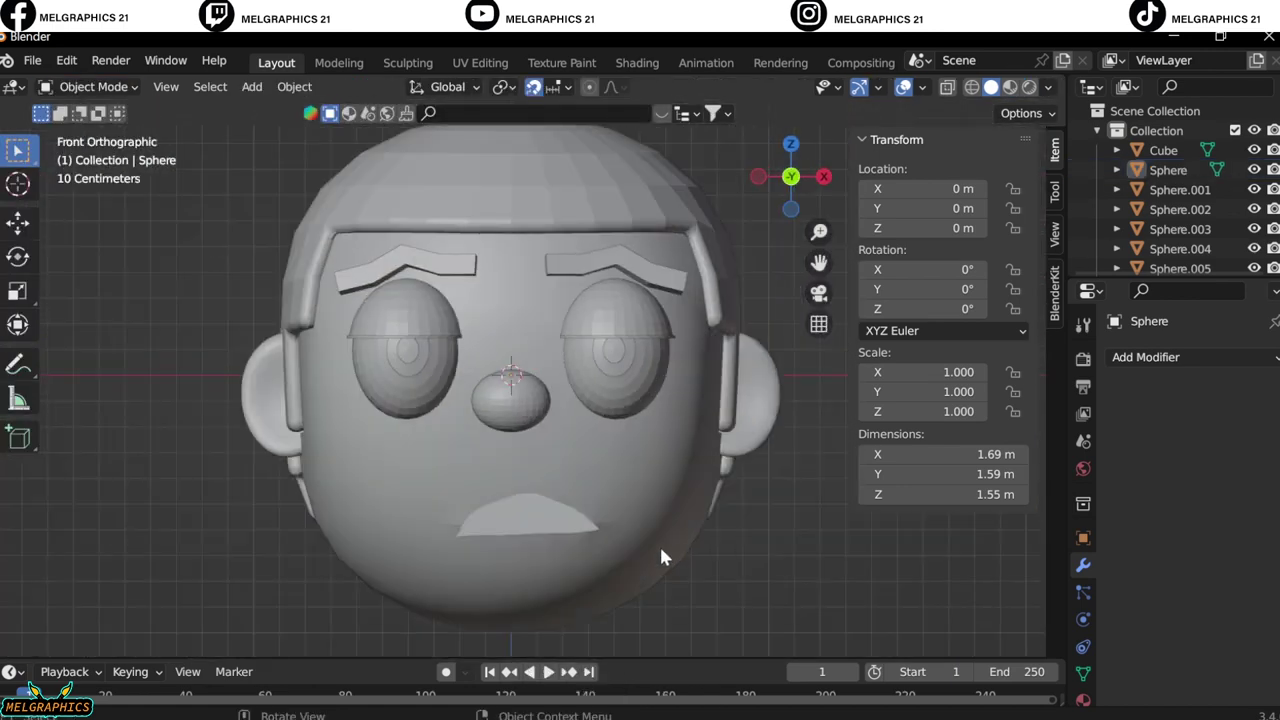
Add a cylinder, scale it down and place it at the mouth.
{"action": "key", "text": "shift+a"}
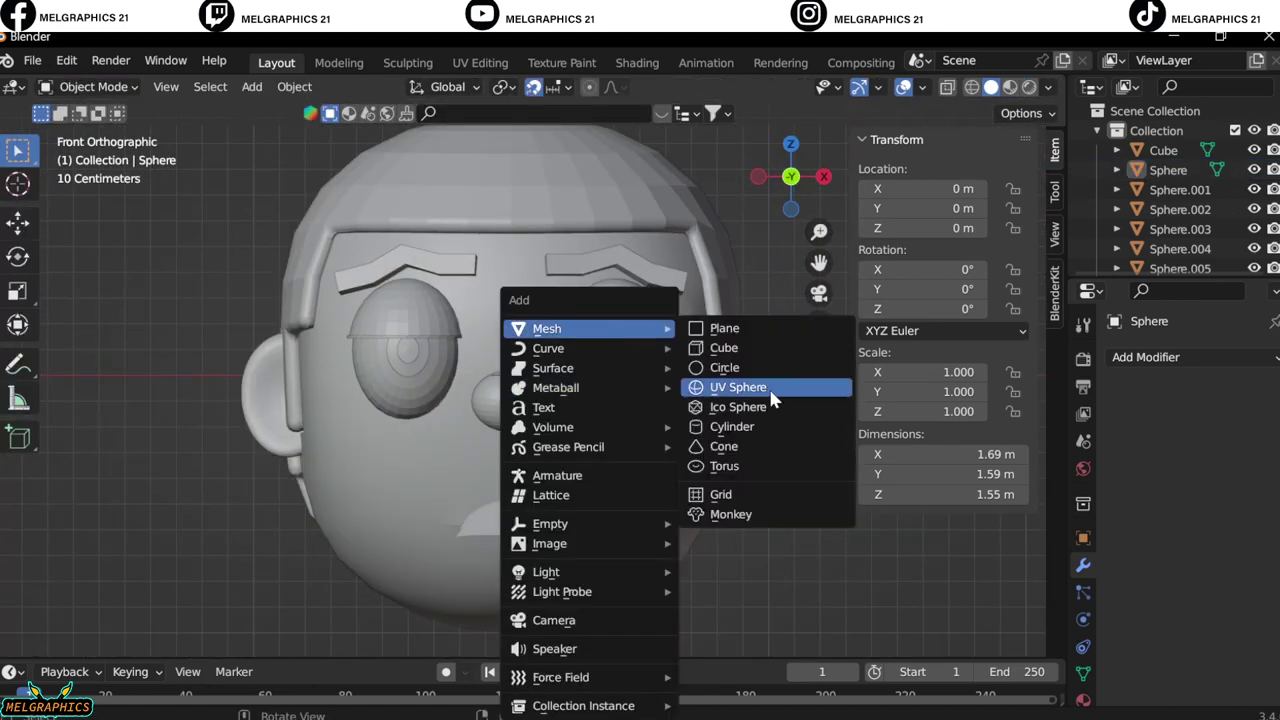
{"action": "left_click", "coordinate": [730, 426]}
{"action": "key", "text": "s"}
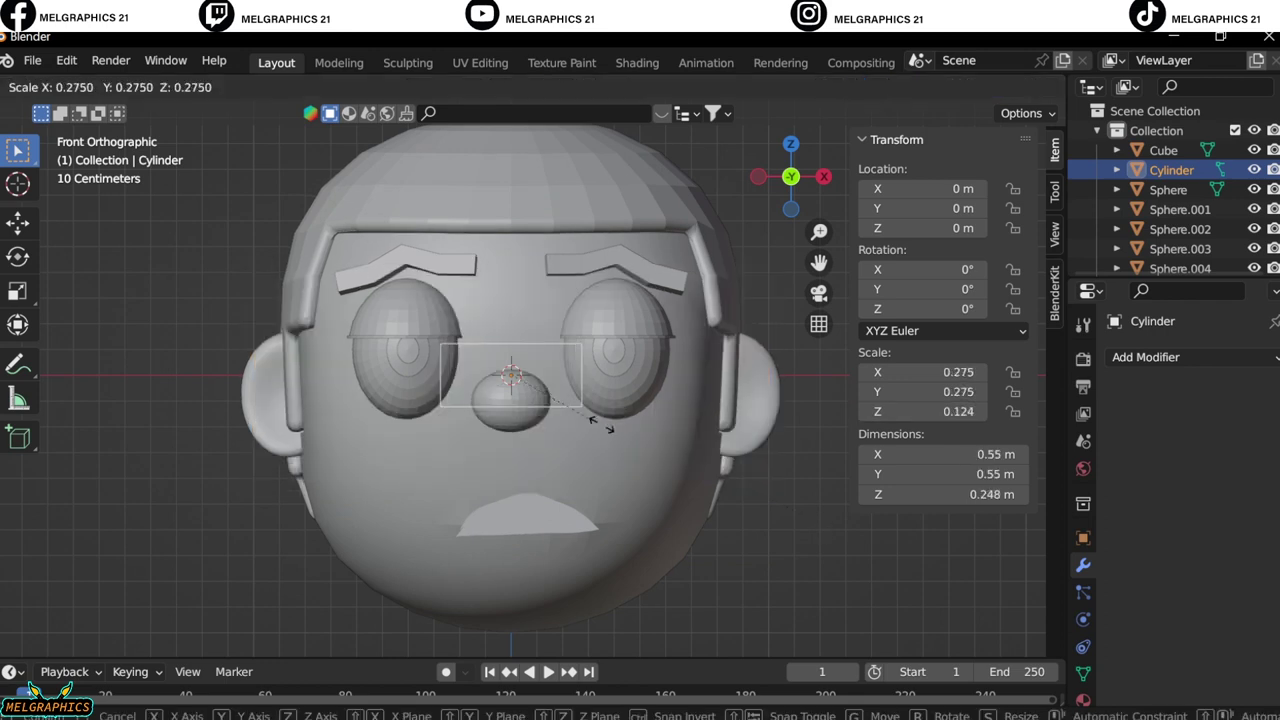
{"action": "left_click", "coordinate": [613, 505]}
{"action": "key", "text": "g"}
{"action": "left_click", "coordinate": [643, 637]}
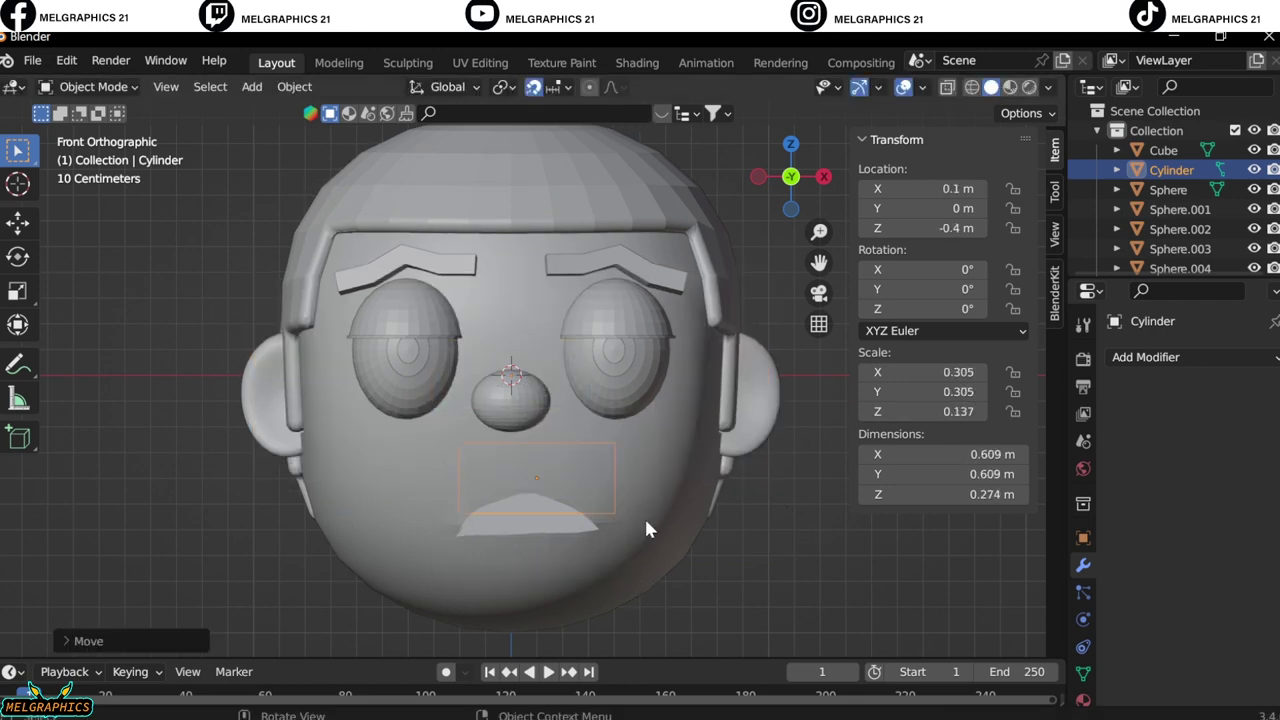
Tilt the cylinder to follow the mouth and sink it back along Y into the opening.
{"action": "key", "text": "r"}
{"action": "left_click", "coordinate": [594, 485]}
{"action": "scroll", "coordinate": [1183, 196], "scroll_direction": "down", "scroll_amount": 2}
{"action": "scroll", "coordinate": [1183, 196], "scroll_direction": "up", "scroll_amount": 2}
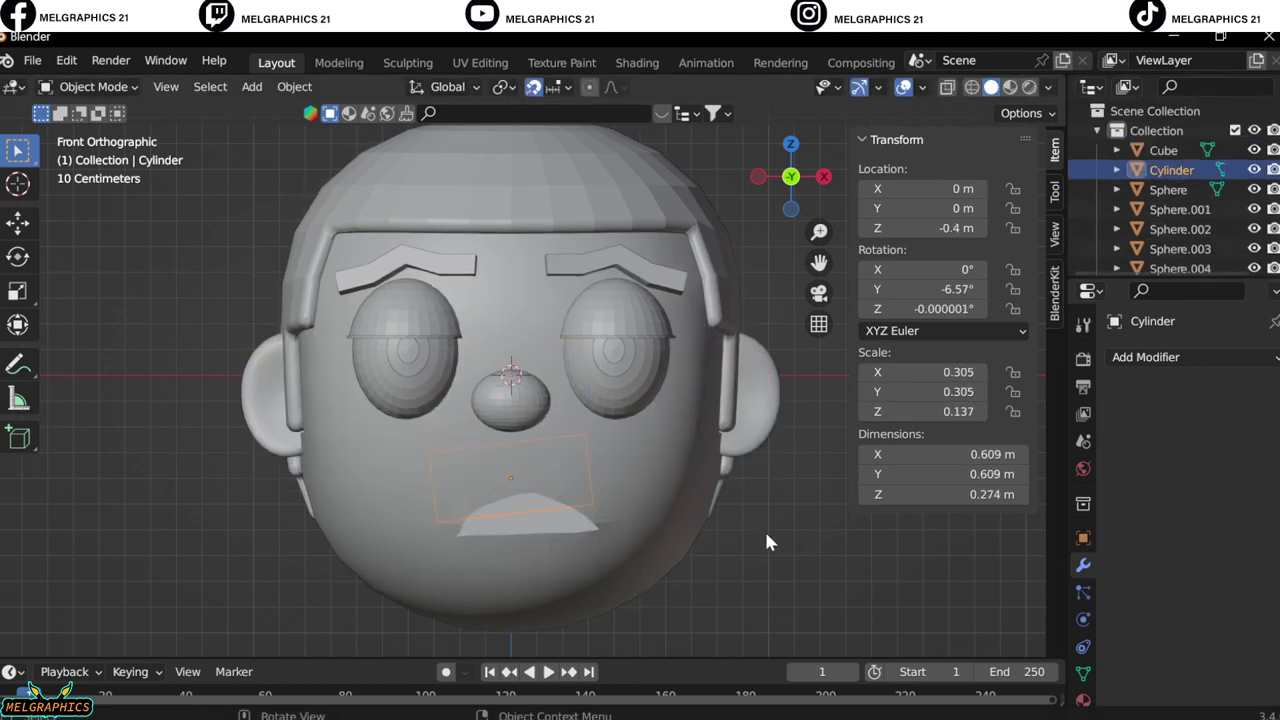
{"action": "key", "text": "KP_3"}
{"action": "key", "text": "g"}
{"action": "key", "text": "y"}
{"action": "left_click", "coordinate": [650, 532]}
Nudge the mouth cylinder vertically along Z in front view.
{"action": "key", "text": "KP_1"}
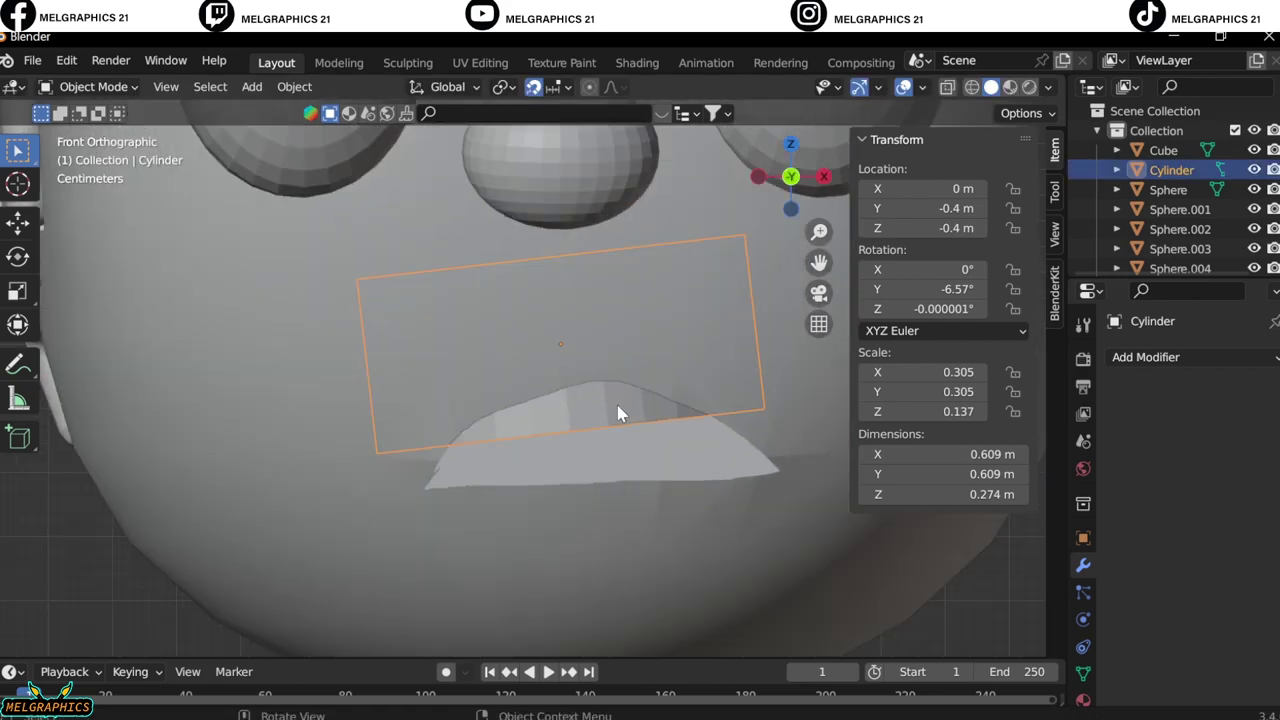
{"action": "key", "text": "g"}
{"action": "key", "text": "z"}
{"action": "left_click", "coordinate": [931, 537]}
Give the head smooth shading, then select the mouth cylinder to check it.
{"action": "right_click", "coordinate": [530, 300]}
{"action": "left_click", "coordinate": [530, 300]}
{"action": "left_click", "coordinate": [697, 387]}
{"action": "scroll", "coordinate": [800, 460], "scroll_direction": "down", "scroll_amount": 4}
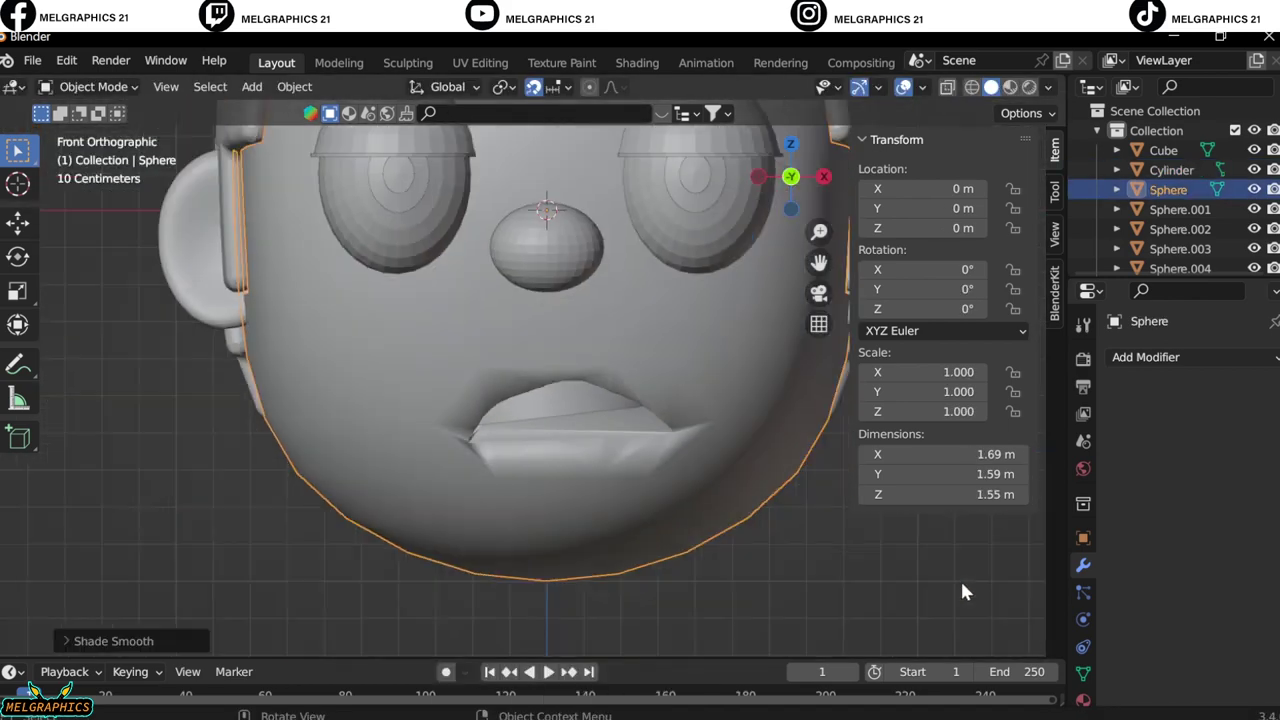
{"action": "key", "text": "ctrl+z"}
{"action": "scroll", "coordinate": [745, 468], "scroll_direction": "down", "scroll_amount": 1}
{"action": "left_click", "coordinate": [745, 468]}
{"action": "scroll", "coordinate": [786, 505], "scroll_direction": "up", "scroll_amount": 4}
{"action": "scroll", "coordinate": [788, 518], "scroll_direction": "down", "scroll_amount": 3}
{"action": "mouse_move", "coordinate": [788, 518]}
{"action": "middle_mouse_down"}
{"action": "mouse_move", "coordinate": [749, 457]}
{"action": "mouse_move", "coordinate": [737, 514]}
{"action": "mouse_move", "coordinate": [654, 514]}
{"action": "middle_mouse_up"}
Give the eyes smooth shading.
{"action": "key", "text": "KP_1"}
{"action": "scroll", "coordinate": [642, 340], "scroll_direction": "up", "scroll_amount": 3}
{"action": "right_click", "coordinate": [600, 140]}
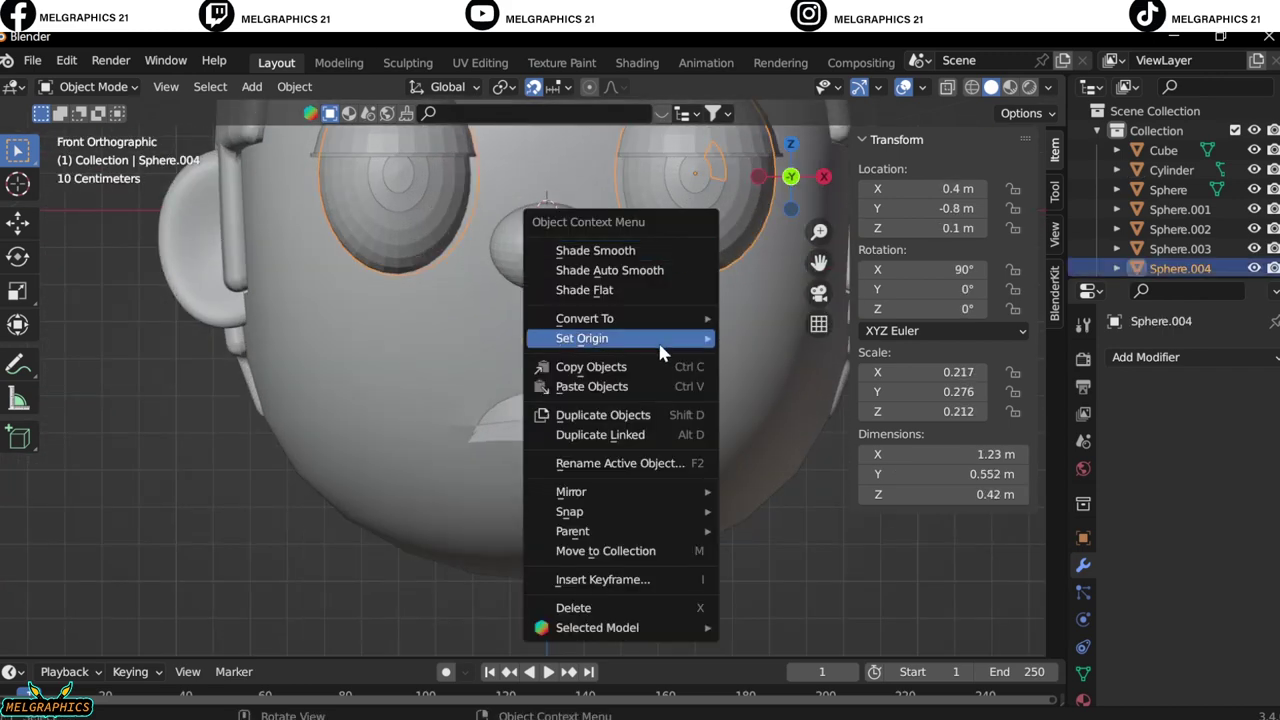
{"action": "left_click", "coordinate": [600, 134]}
Move the nose vertically along Z to a new height and deselect it.
{"action": "left_click", "coordinate": [505, 457]}
{"action": "key", "text": "g"}
{"action": "key", "text": "z"}
{"action": "left_click", "coordinate": [501, 549]}
{"action": "left_click", "coordinate": [848, 500]}
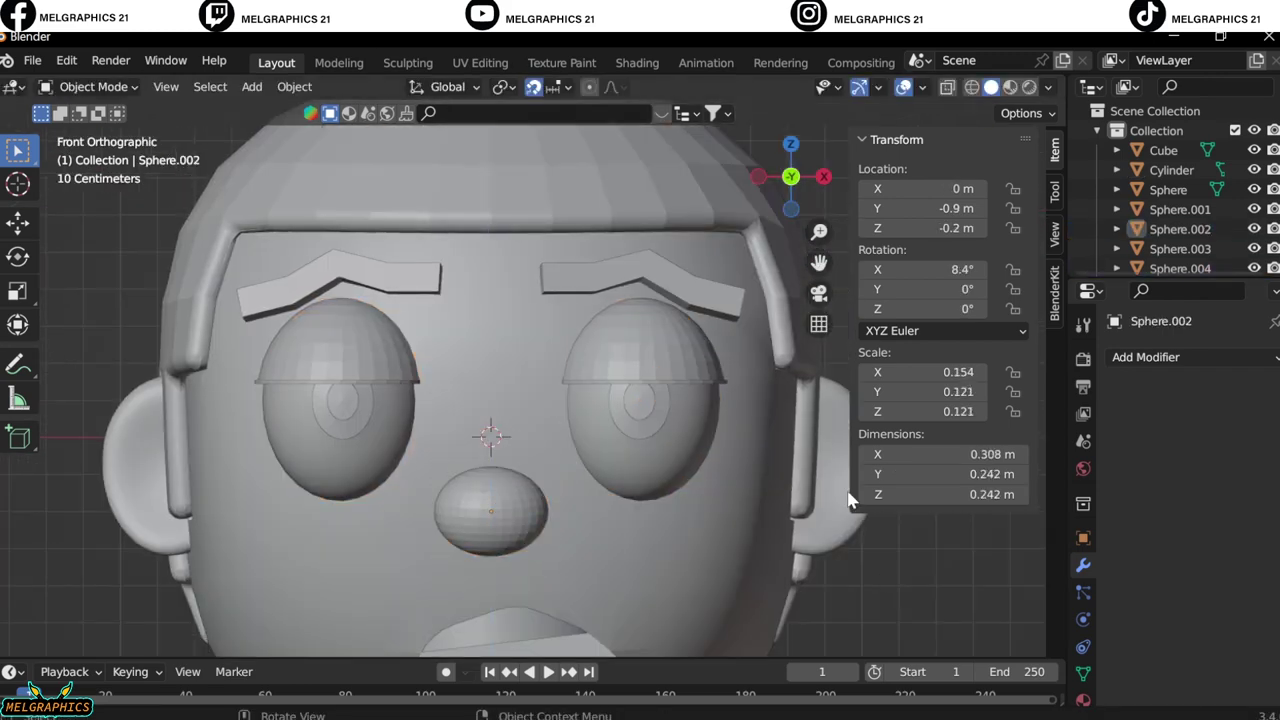
Add a torus, stand it upright at 90° around X and flatten it along Y.
{"action": "key", "text": "shift+a"}
{"action": "left_click", "coordinate": [940, 543]}
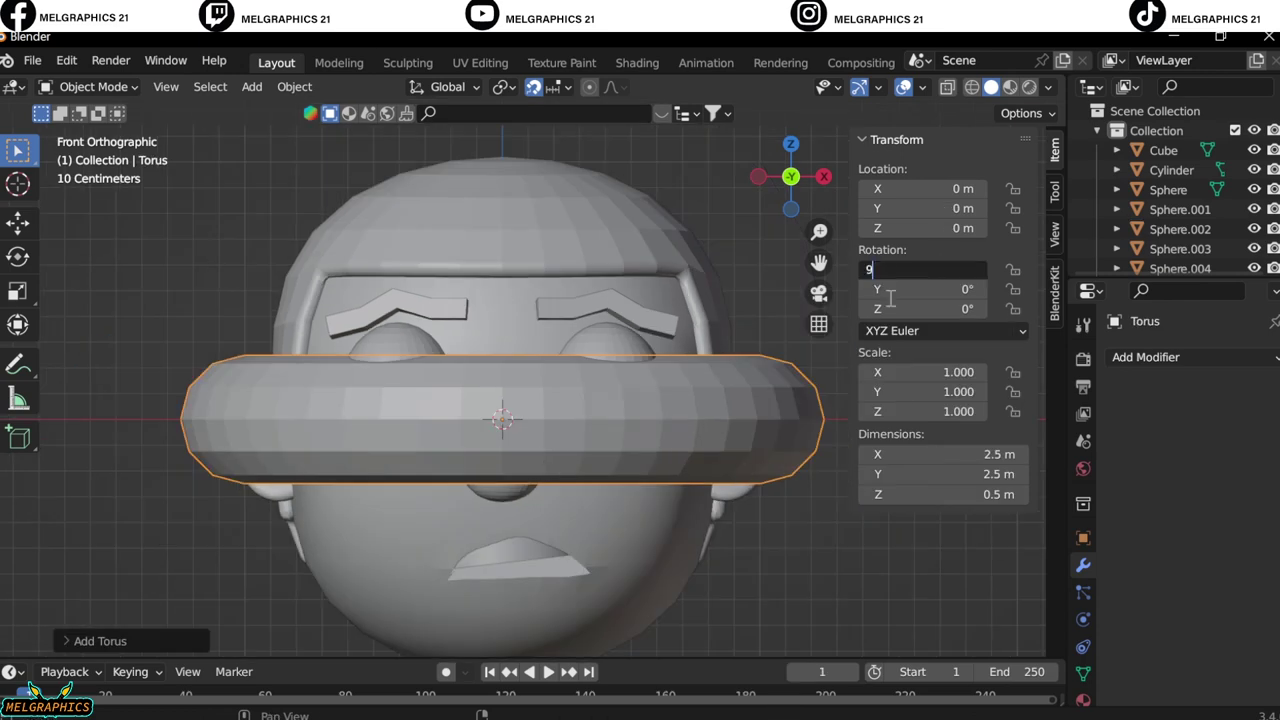
{"action": "key", "text": "r"}
{"action": "key", "text": "x"}
{"action": "key", "text": "9"}
{"action": "key", "text": "0"}
{"action": "key", "text": "Return"}
{"action": "key", "text": "s"}
{"action": "key", "text": "y"}
{"action": "left_click", "coordinate": [848, 538]}
Scale the torus to 0.26 and move it over the eye on the right.
{"action": "type", "text": "s.26"}
{"action": "key", "text": "Return"}
{"action": "key", "text": "g"}
{"action": "left_click", "coordinate": [605, 445]}
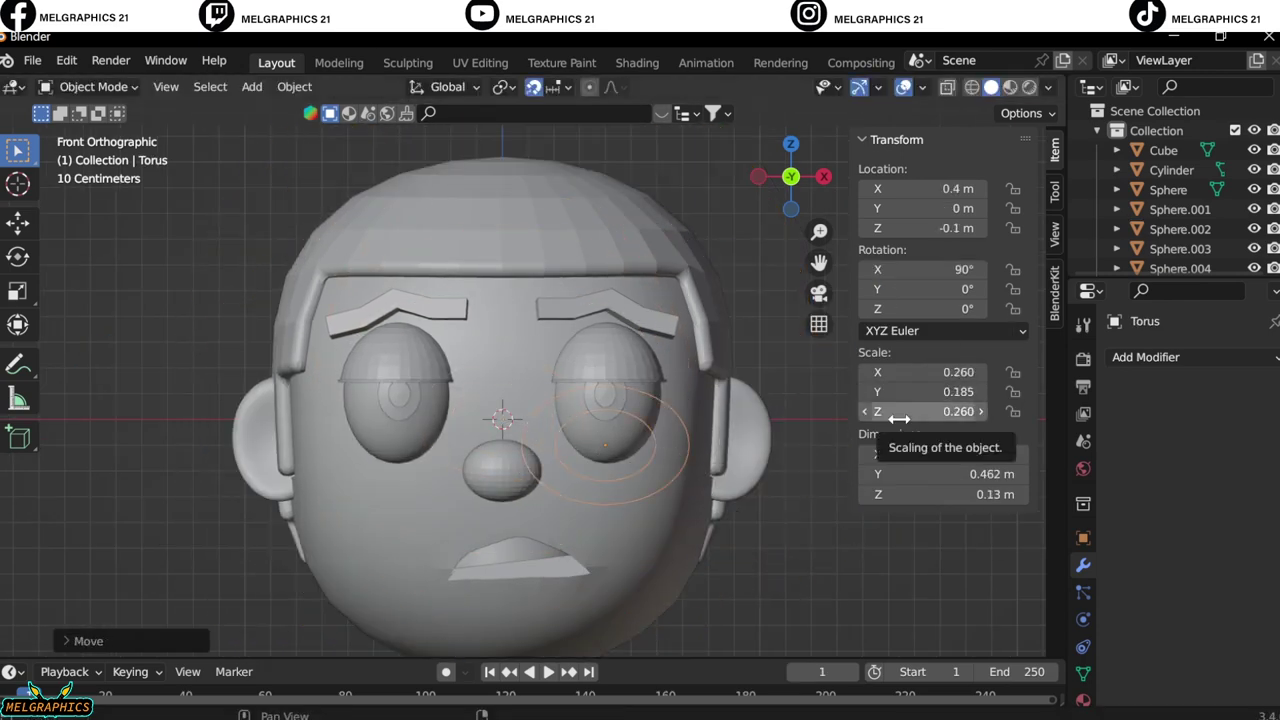
{"action": "scroll", "coordinate": [1150, 230], "scroll_direction": "down", "scroll_amount": 3}
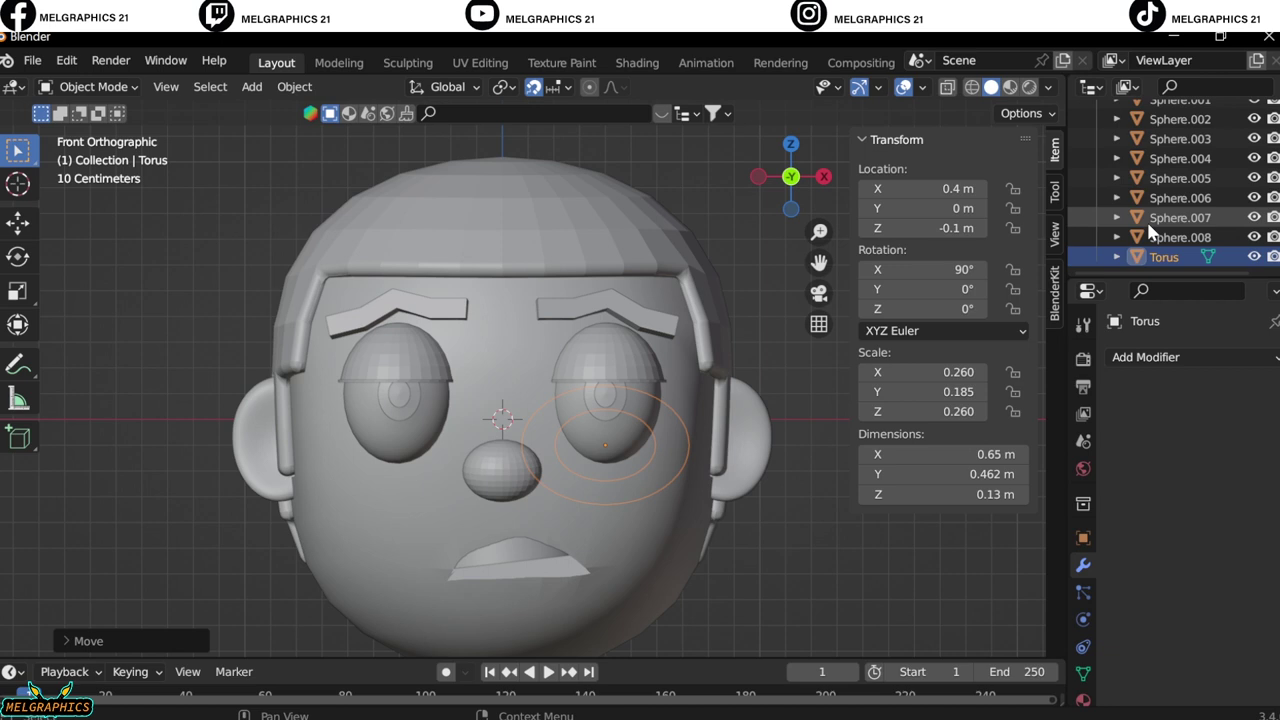
{"action": "left_click", "coordinate": [88, 641]}
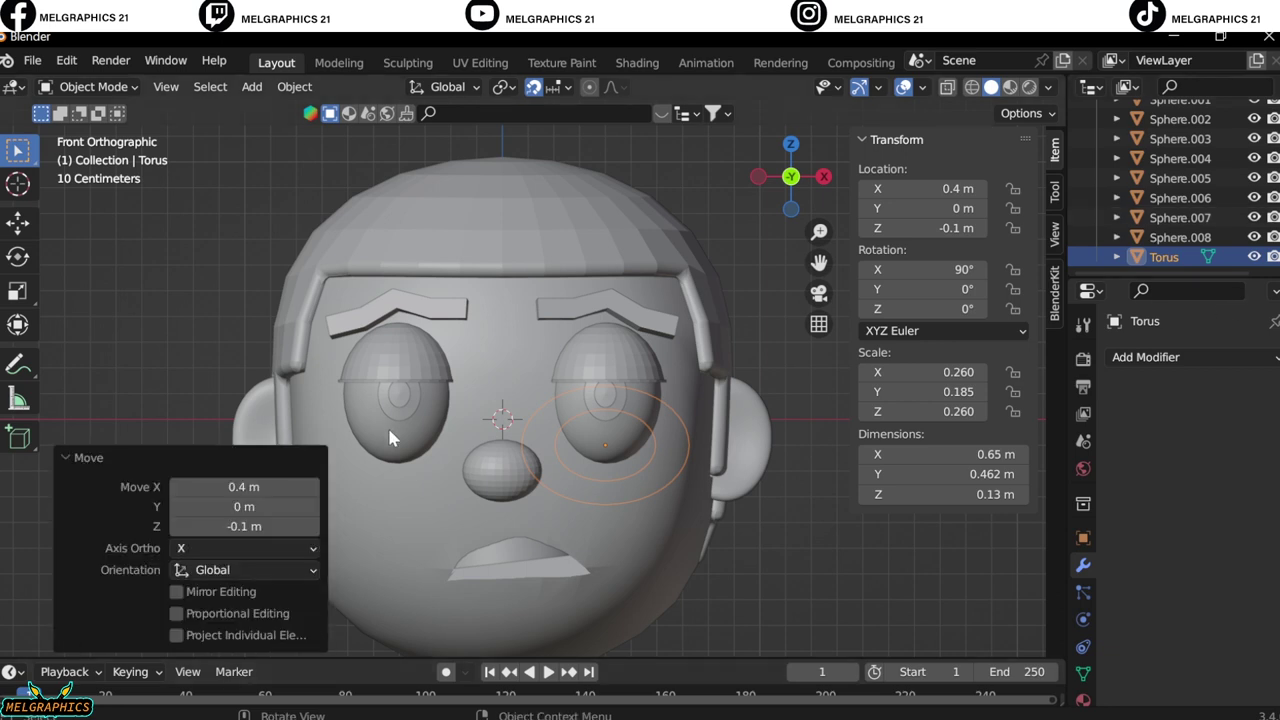
{"action": "left_click", "coordinate": [88, 457]}
Enter Edit Mode on the torus, cancel an accidental transform, and return to Object Mode.
{"action": "left_click", "coordinate": [90, 87]}
{"action": "left_click", "coordinate": [90, 122]}
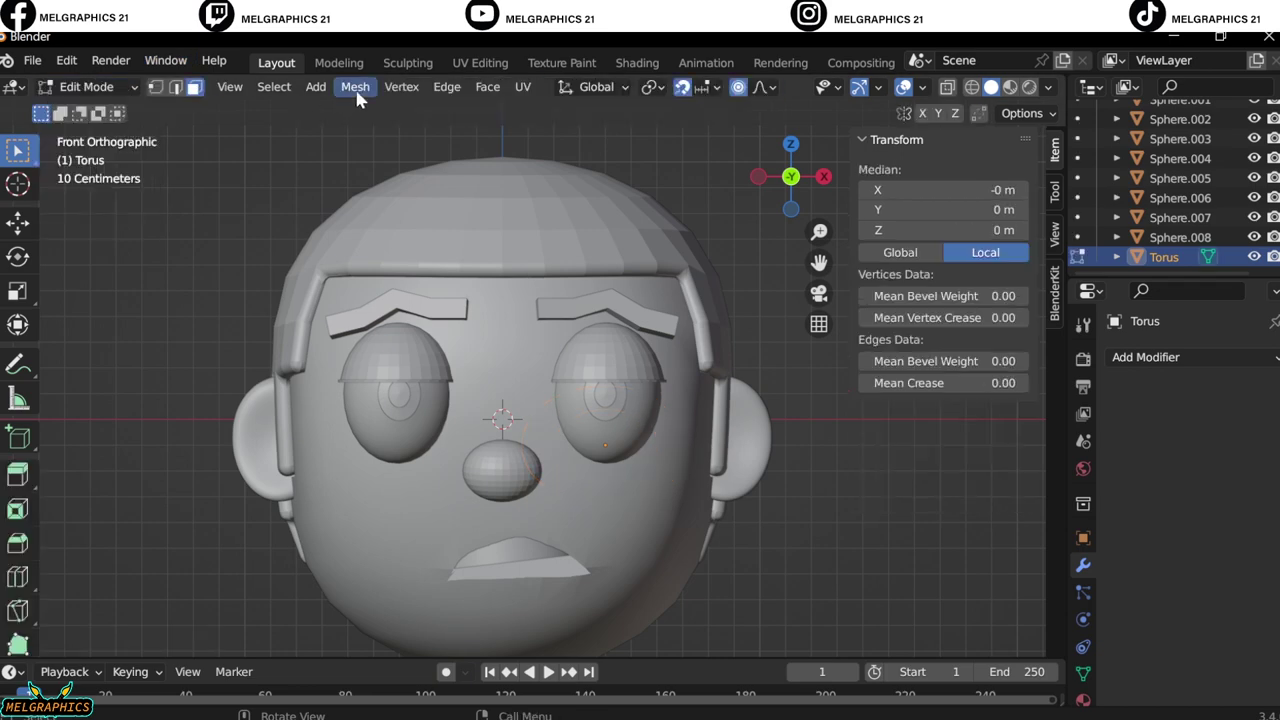
{"action": "left_click", "coordinate": [355, 87]}
{"action": "mouse_move", "coordinate": [392, 109]}
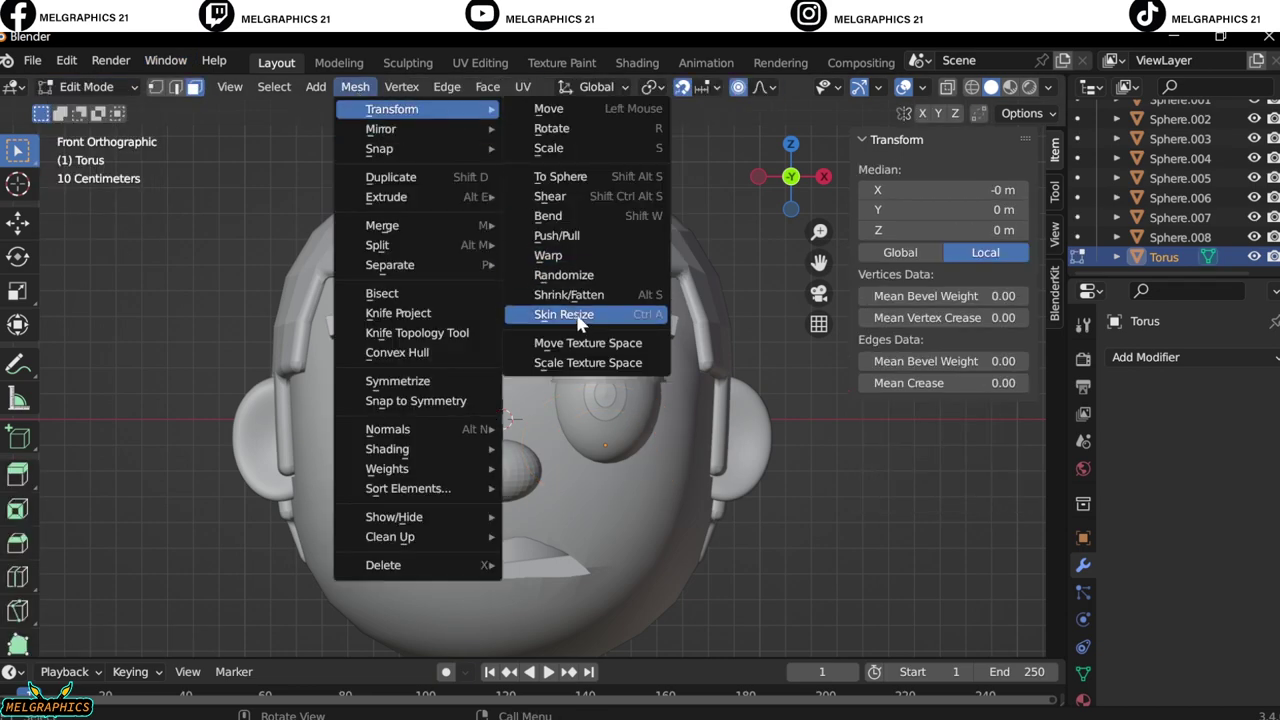
{"action": "left_click", "coordinate": [568, 294]}
{"action": "right_click", "coordinate": [536, 461]}
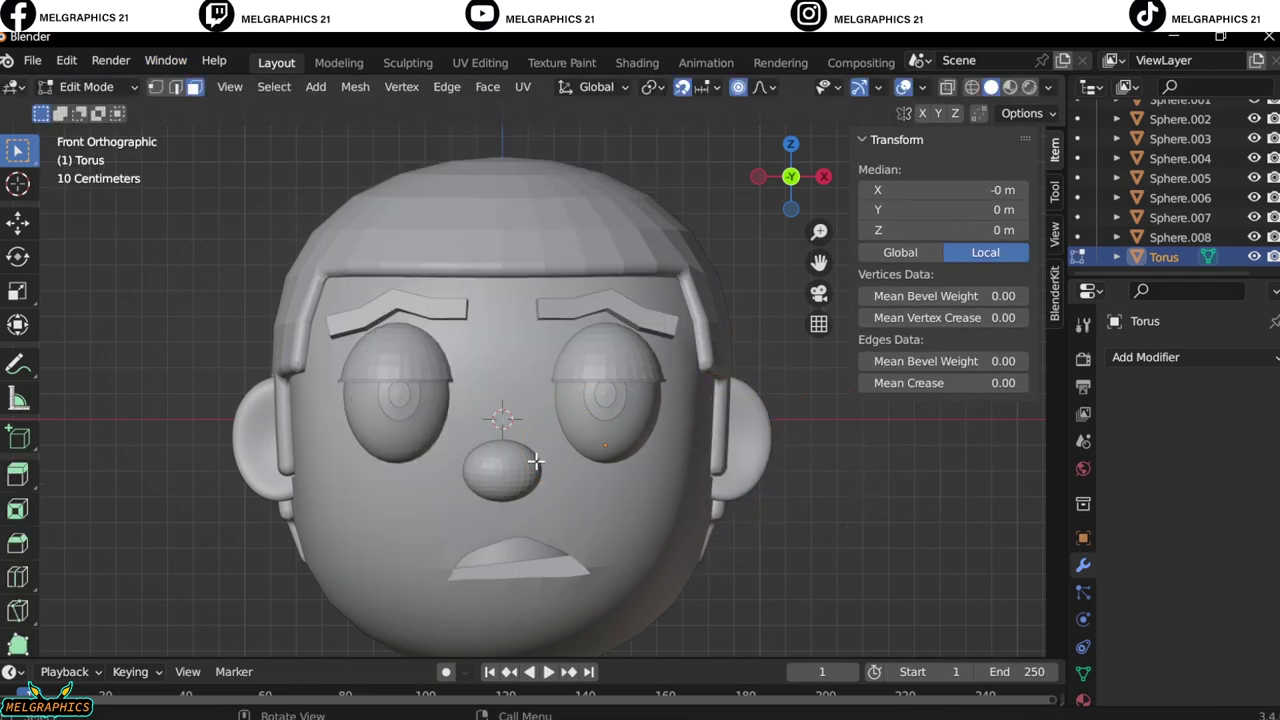
{"action": "key", "text": "Tab"}
Move the ring out in front of the eye using the side view.
{"action": "key", "text": "KP_3"}
{"action": "key", "text": "g"}
{"action": "left_click", "coordinate": [287, 471]}
{"action": "key", "text": "KP_1"}
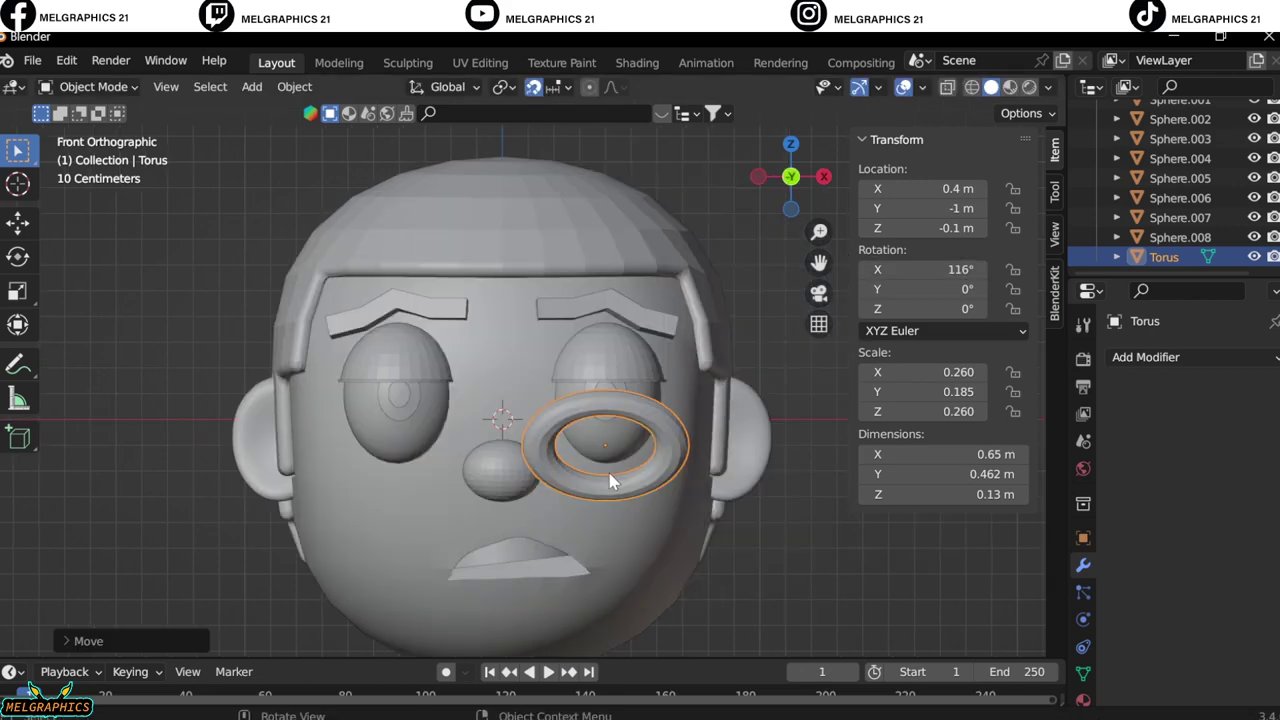
Thin the ring's tube with Mesh > Transform > Shrink/Fatten in Edit Mode.
{"action": "key", "text": "Tab"}
{"action": "left_click", "coordinate": [355, 86]}
{"action": "left_click", "coordinate": [585, 296]}
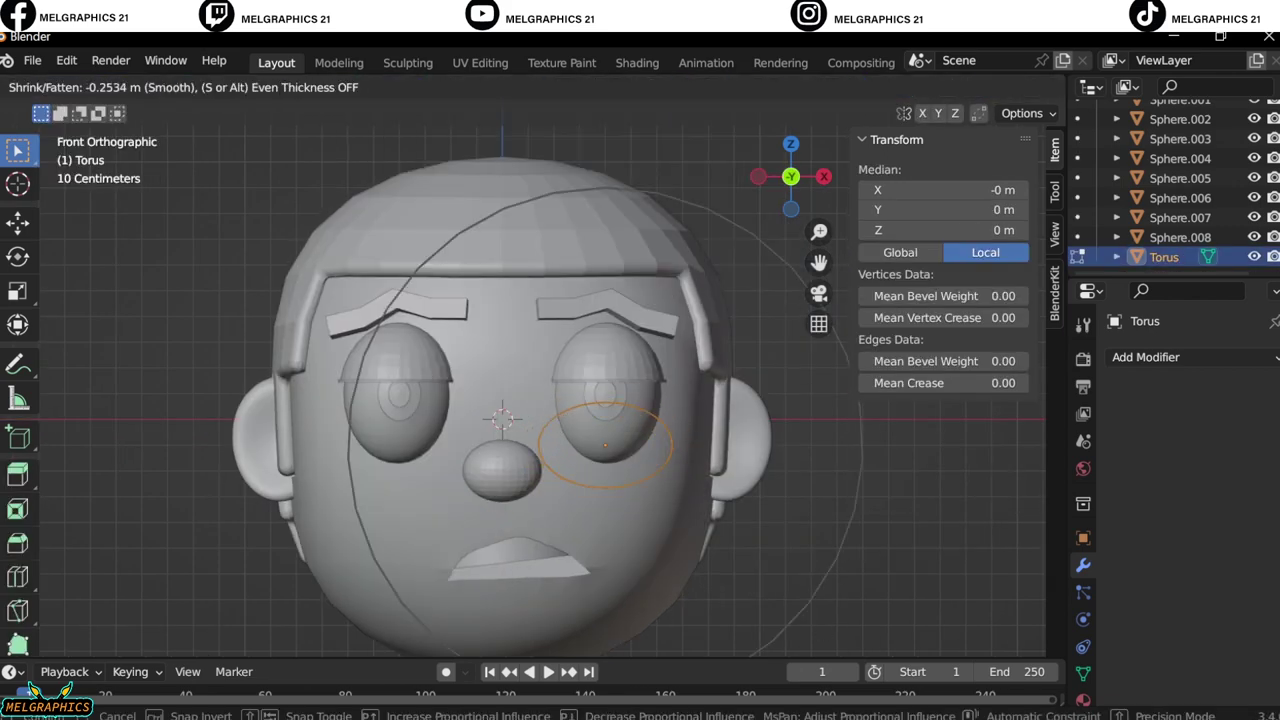
{"action": "left_click", "coordinate": [225, 268]}
{"action": "key", "text": "Tab"}
Scale the ring down, adjust its depth along Y in side view, and deselect it.
{"action": "key", "text": "s"}
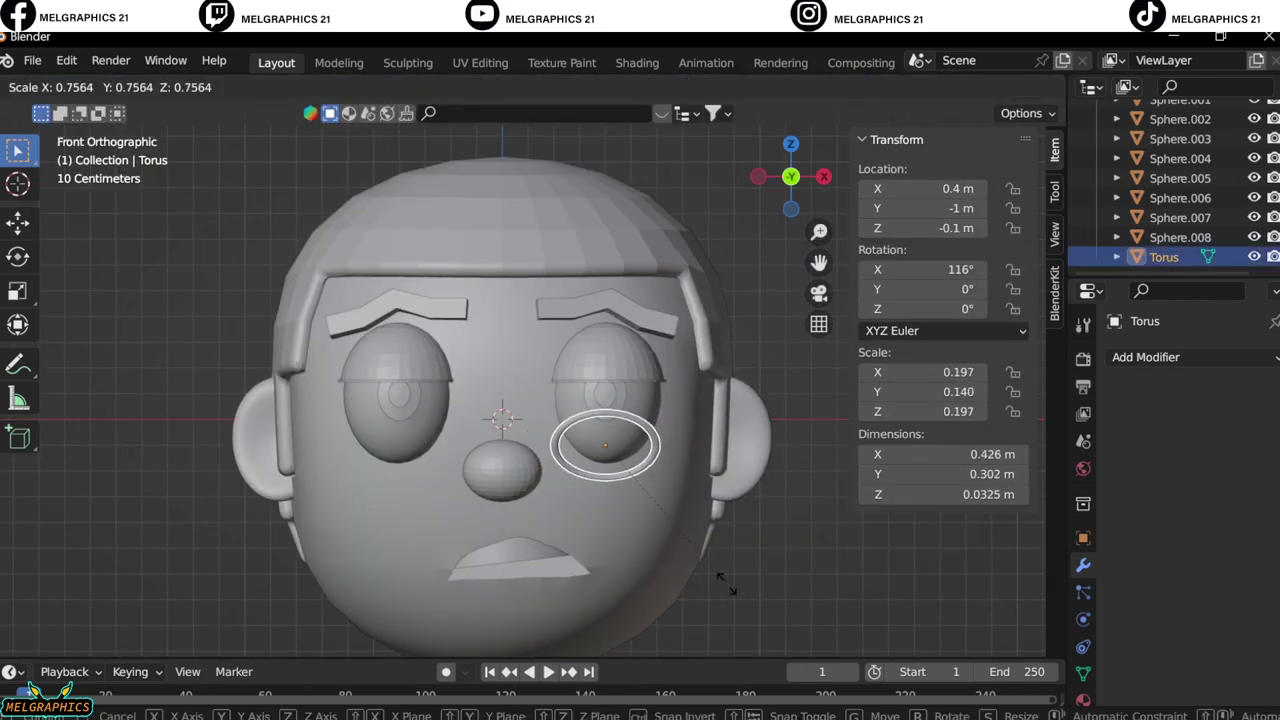
{"action": "left_click", "coordinate": [645, 474]}
{"action": "middle_click_drag", "start_coordinate": [645, 474], "coordinate": [562, 540]}
{"action": "key", "text": "KP_3"}
{"action": "key", "text": "g"}
{"action": "key", "text": "y"}
{"action": "key", "text": "Return"}
{"action": "key", "text": "KP_1"}
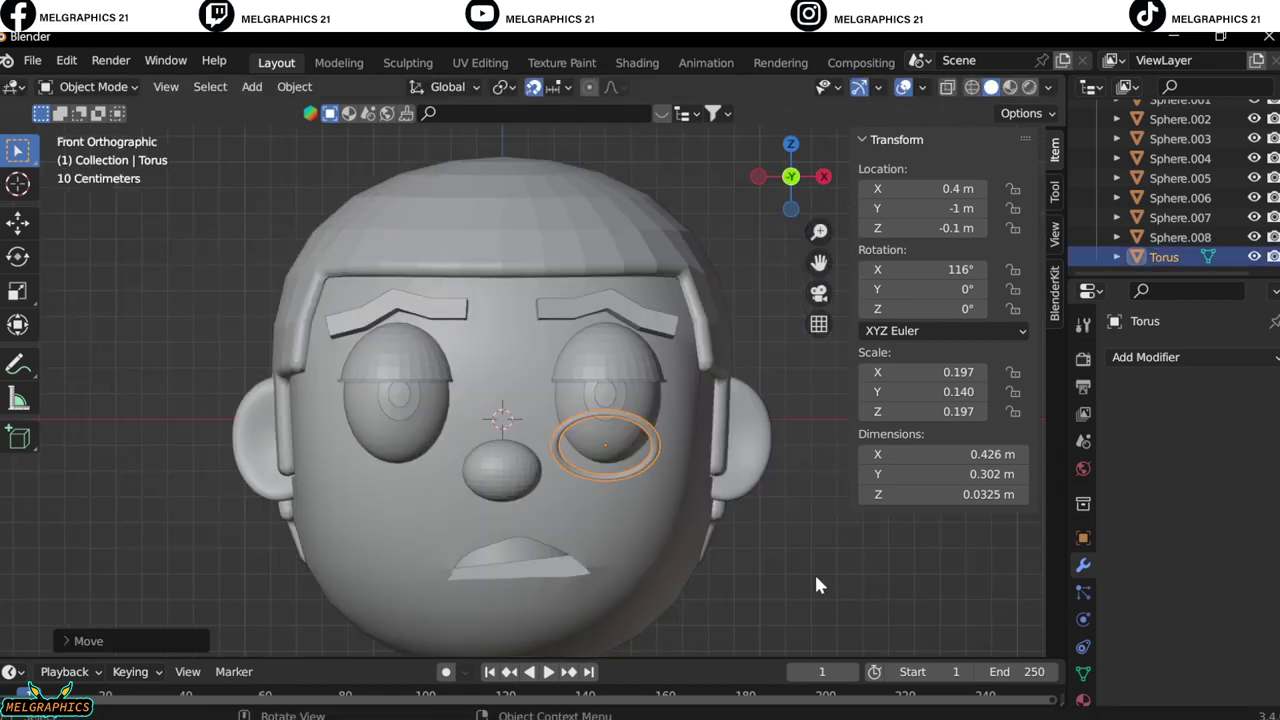
{"action": "key", "text": "alt+a"}
Duplicate the eye ring in place and apply a Mirror modifier to create the second rim.
{"action": "left_click", "coordinate": [600, 570]}
{"action": "right_click", "coordinate": [608, 574]}
{"action": "left_click", "coordinate": [600, 572]}
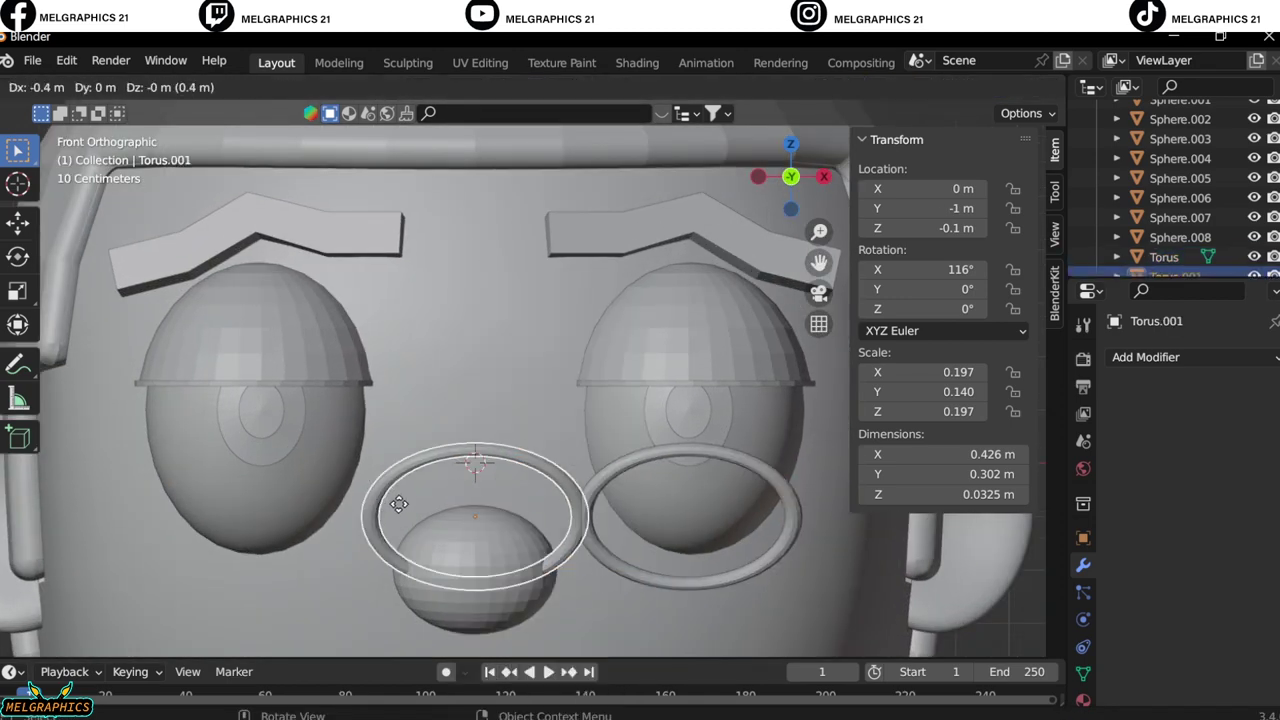
{"action": "right_click", "coordinate": [419, 522]}
{"action": "left_click", "coordinate": [1148, 357]}
{"action": "left_click", "coordinate": [943, 664]}
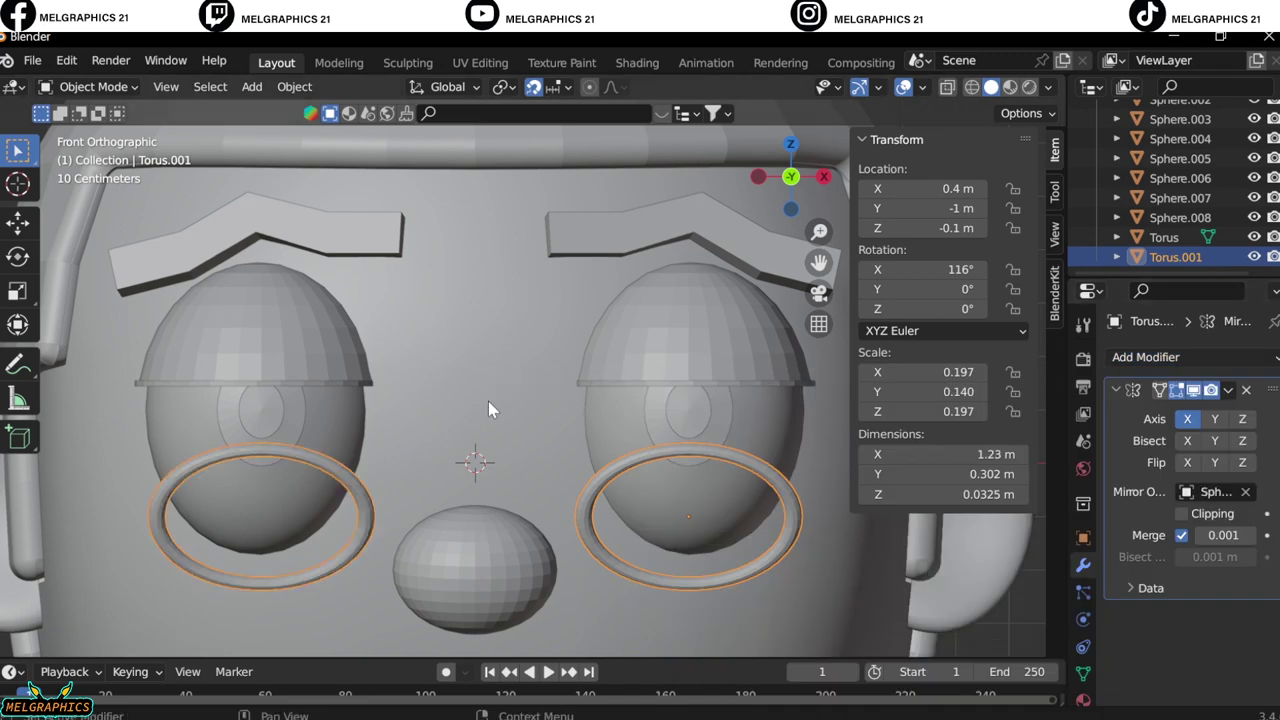
{"action": "left_click", "coordinate": [1238, 474]}
{"action": "left_click", "coordinate": [1124, 504]}
{"action": "scroll", "coordinate": [657, 526], "scroll_direction": "down", "scroll_amount": 5}
{"action": "scroll", "coordinate": [657, 526], "scroll_direction": "up", "scroll_amount": 5}
Move the original ring -0.4 along X over the nose and scale it up.
{"action": "left_click", "coordinate": [620, 548]}
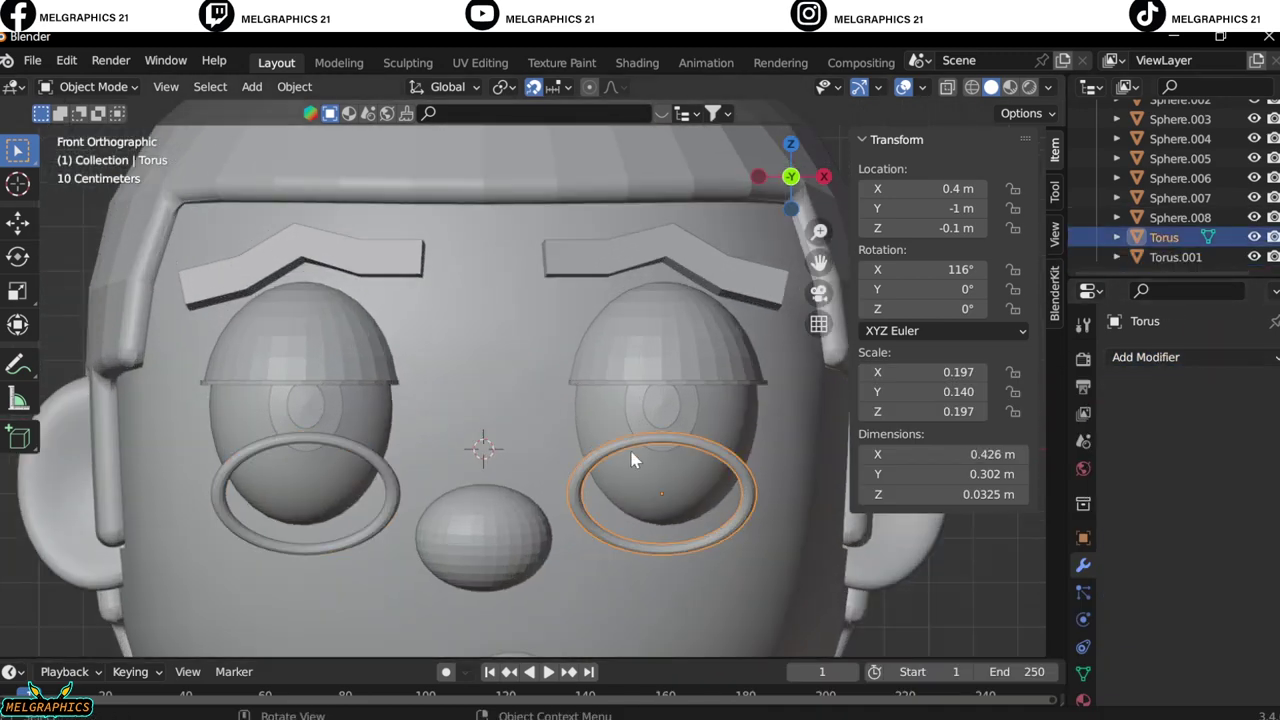
{"action": "type", "text": "gx-0.4"}
{"action": "key", "text": "Return"}
{"action": "key", "text": "s"}
{"action": "left_click", "coordinate": [620, 548]}
In Edit Mode, delete the centre ring's lower vertices, leaving an arched bridge.
{"action": "left_click", "coordinate": [88, 86]}
{"action": "left_click", "coordinate": [100, 129]}
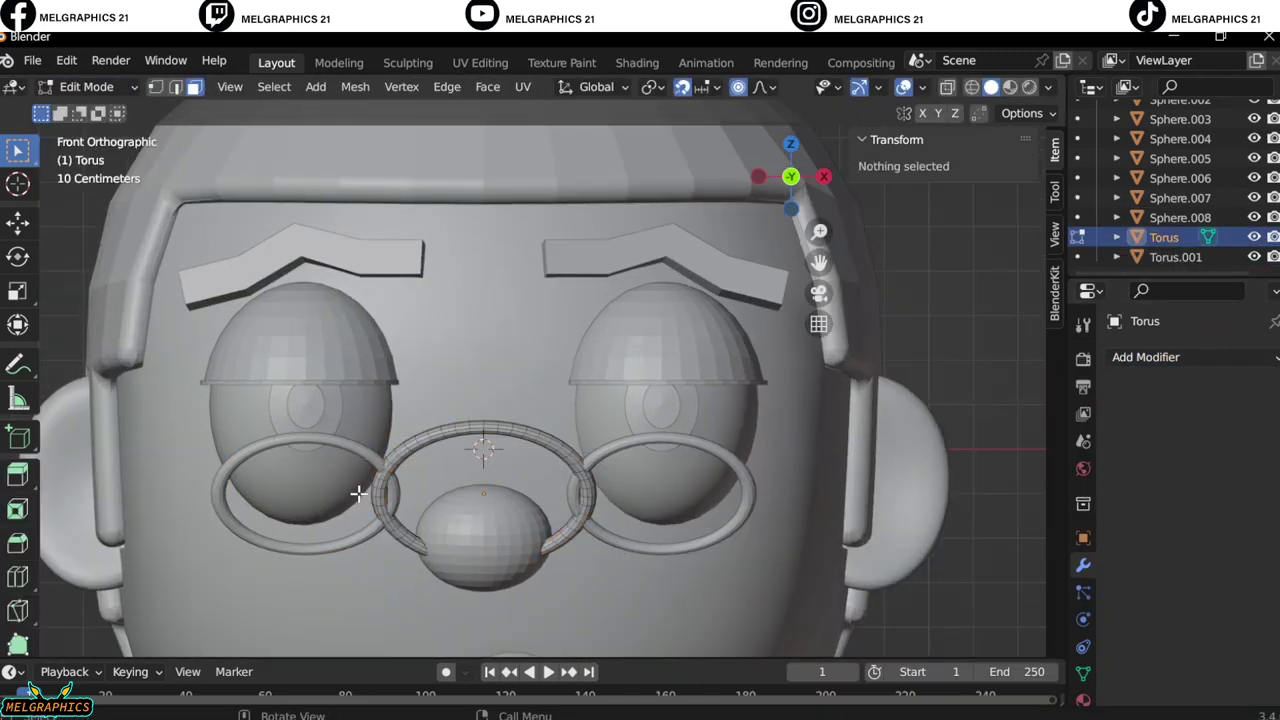
{"action": "left_click_drag", "start_coordinate": [648, 580], "coordinate": [648, 580]}
{"action": "key", "text": "x"}
{"action": "left_click", "coordinate": [560, 474]}
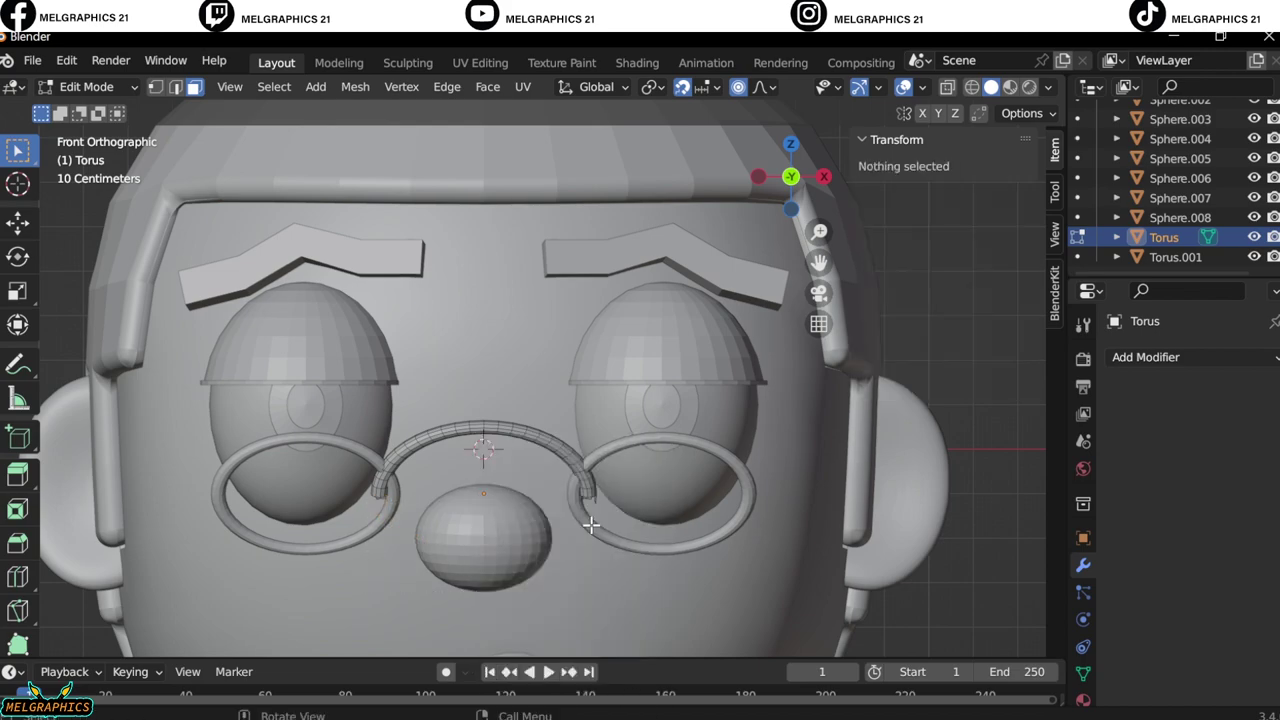
{"action": "scroll", "coordinate": [486, 446], "scroll_direction": "up", "scroll_amount": 4}
{"action": "mouse_move", "coordinate": [840, 228]}
{"action": "middle_mouse_down"}
{"action": "mouse_move", "coordinate": [720, 466]}
{"action": "mouse_move", "coordinate": [206, 277]}
{"action": "middle_mouse_up"}
{"action": "scroll", "coordinate": [309, 320], "scroll_direction": "up", "scroll_amount": 3}
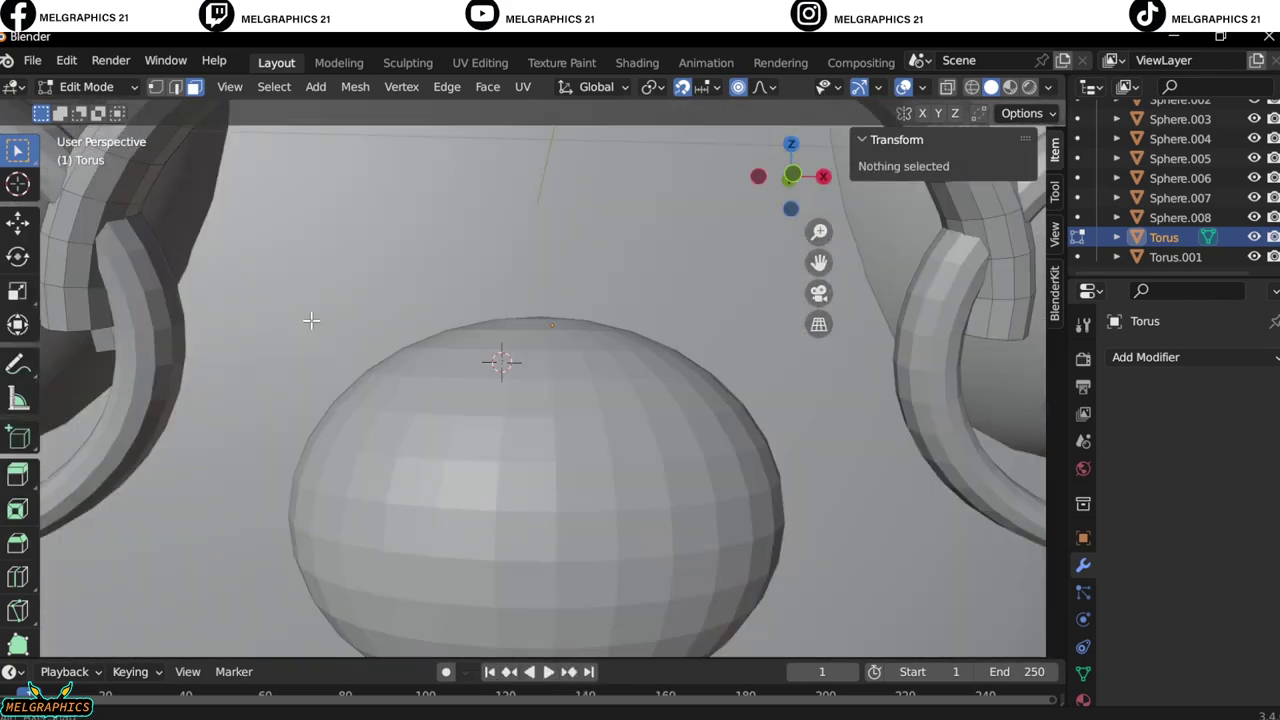
{"action": "left_click_drag", "start_coordinate": [728, 400], "coordinate": [788, 457]}
{"action": "scroll", "coordinate": [692, 417], "scroll_direction": "down", "scroll_amount": 5}
Rescale the nose bridge and adjust its depth position between the rims.
{"action": "key", "text": "KP_1"}
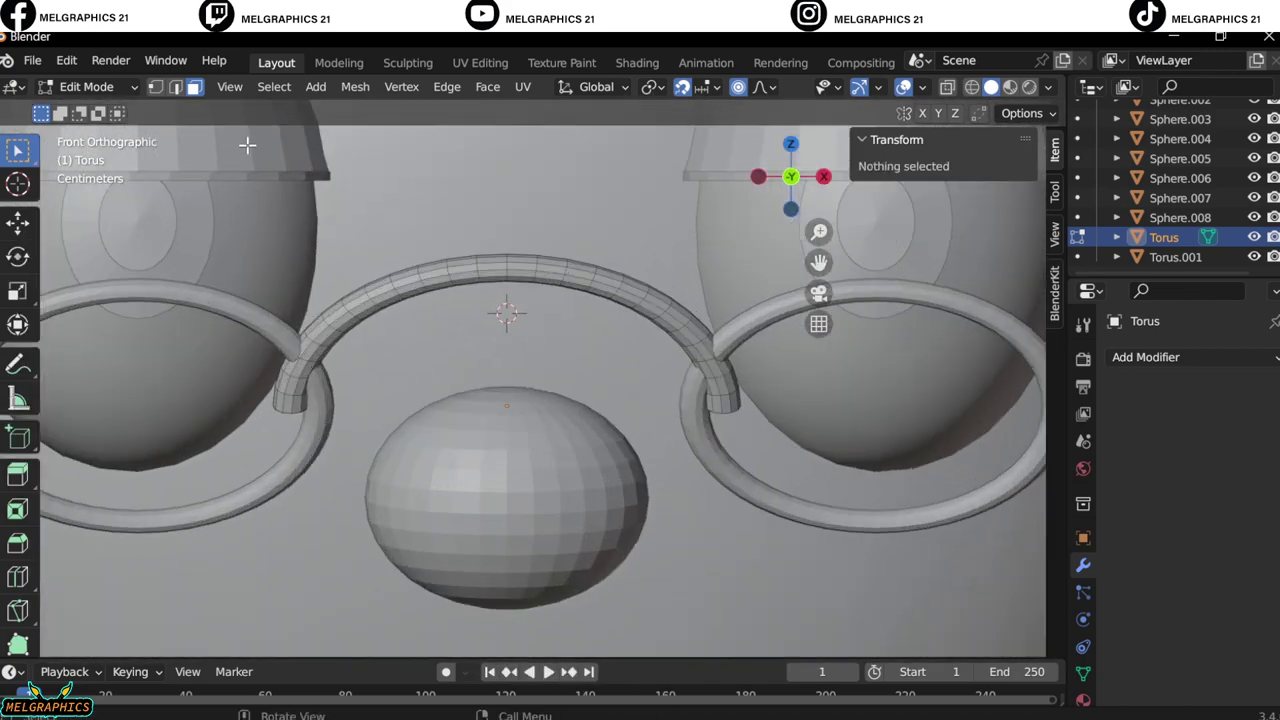
{"action": "key", "text": "Tab"}
{"action": "key", "text": "s"}
{"action": "left_click", "coordinate": [740, 490]}
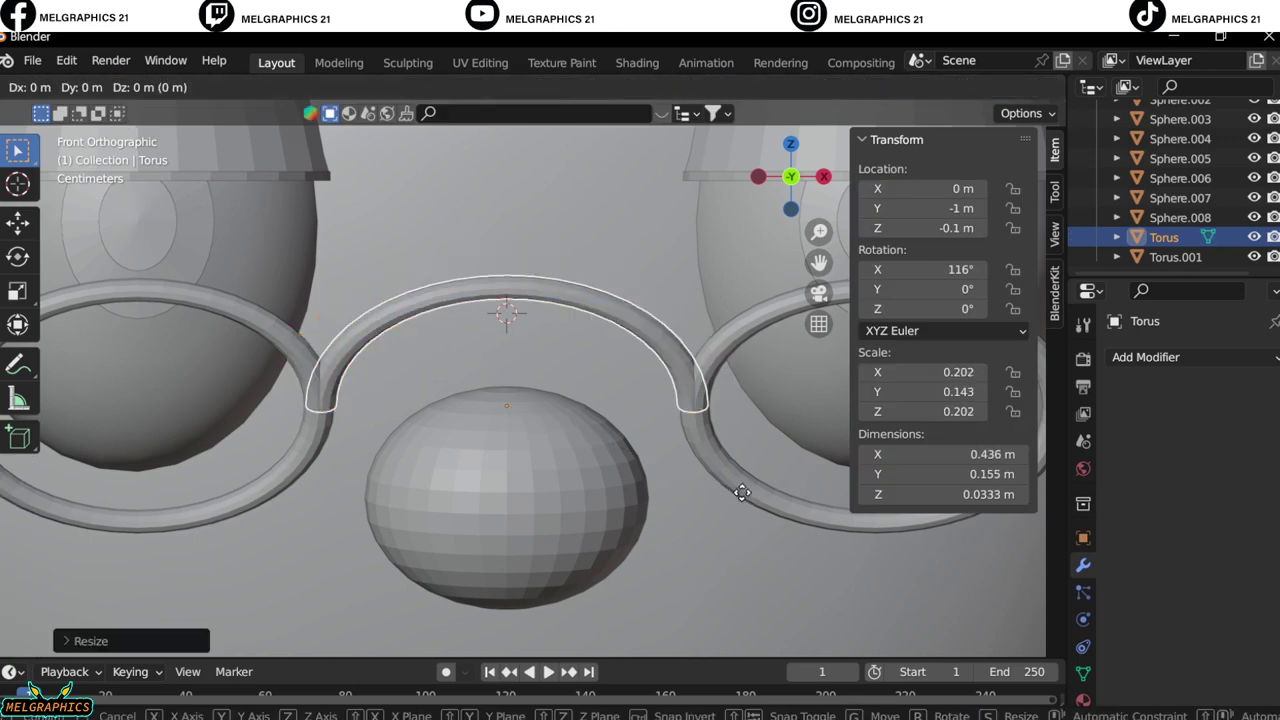
{"action": "left_click", "coordinate": [700, 550]}
{"action": "key", "text": "ctrl+z"}
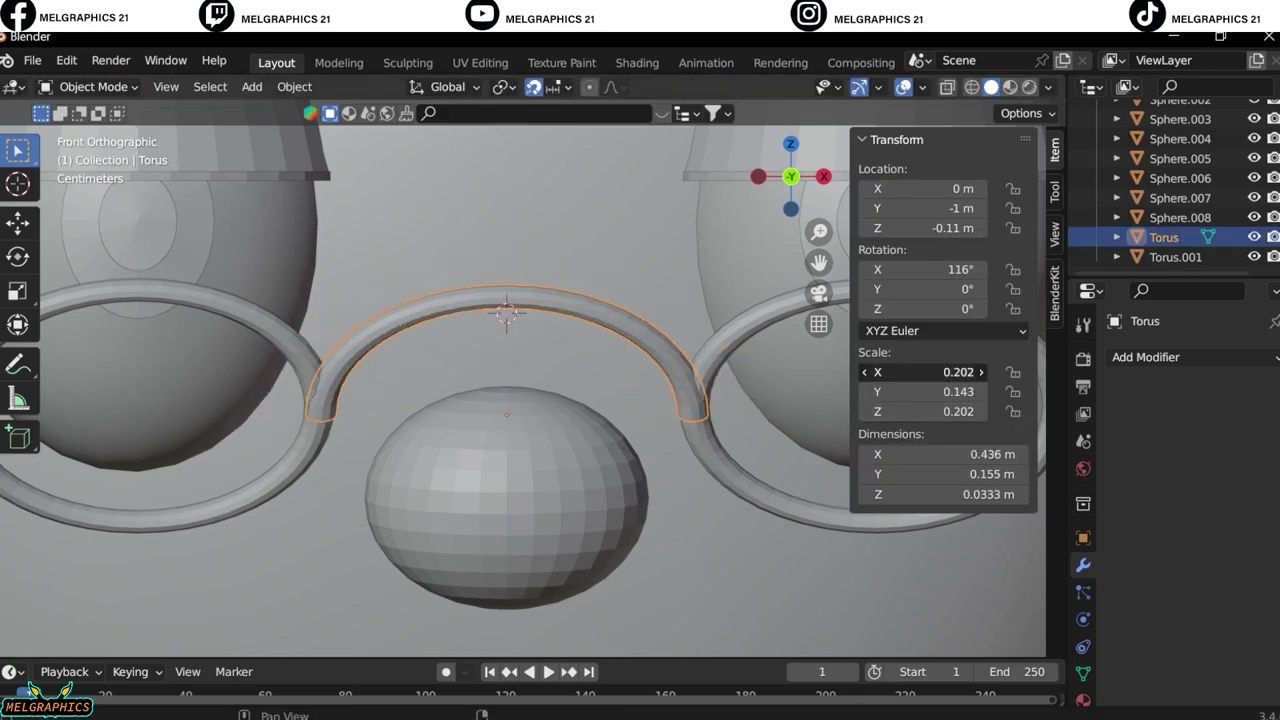
{"action": "left_click_drag", "start_coordinate": [893, 372], "coordinate": [893, 372]}
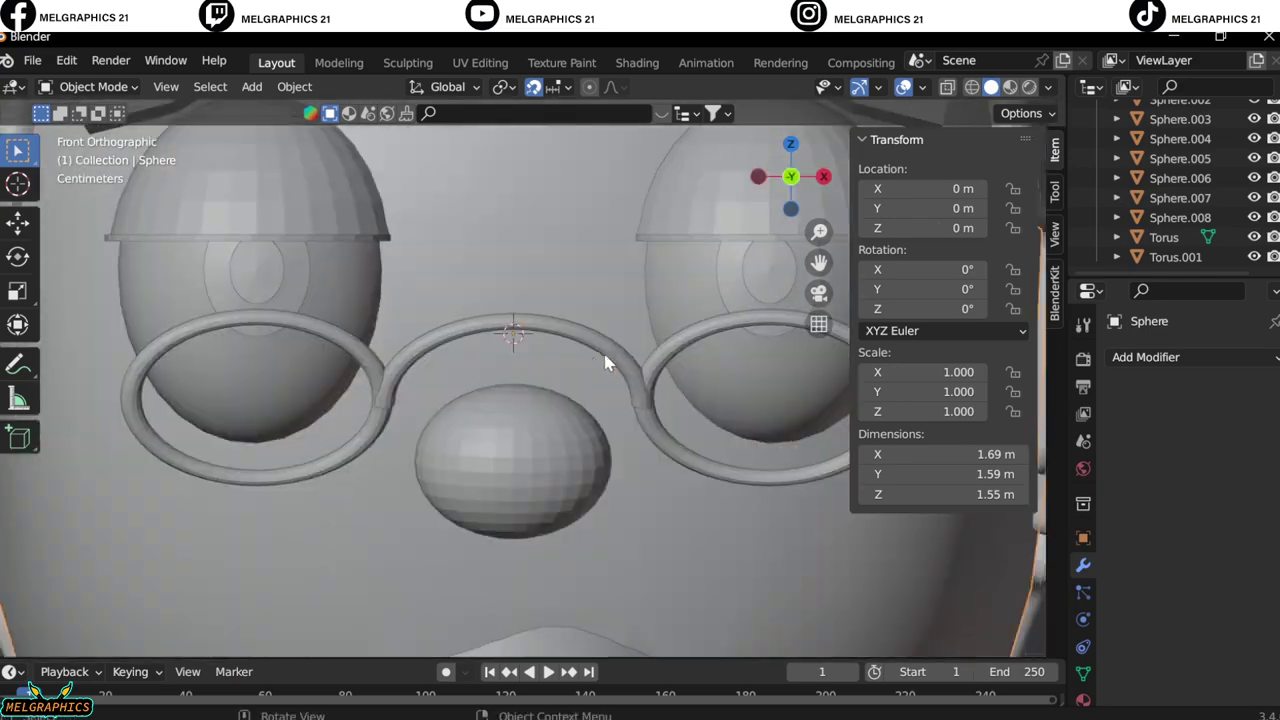
{"action": "left_click", "coordinate": [589, 409]}
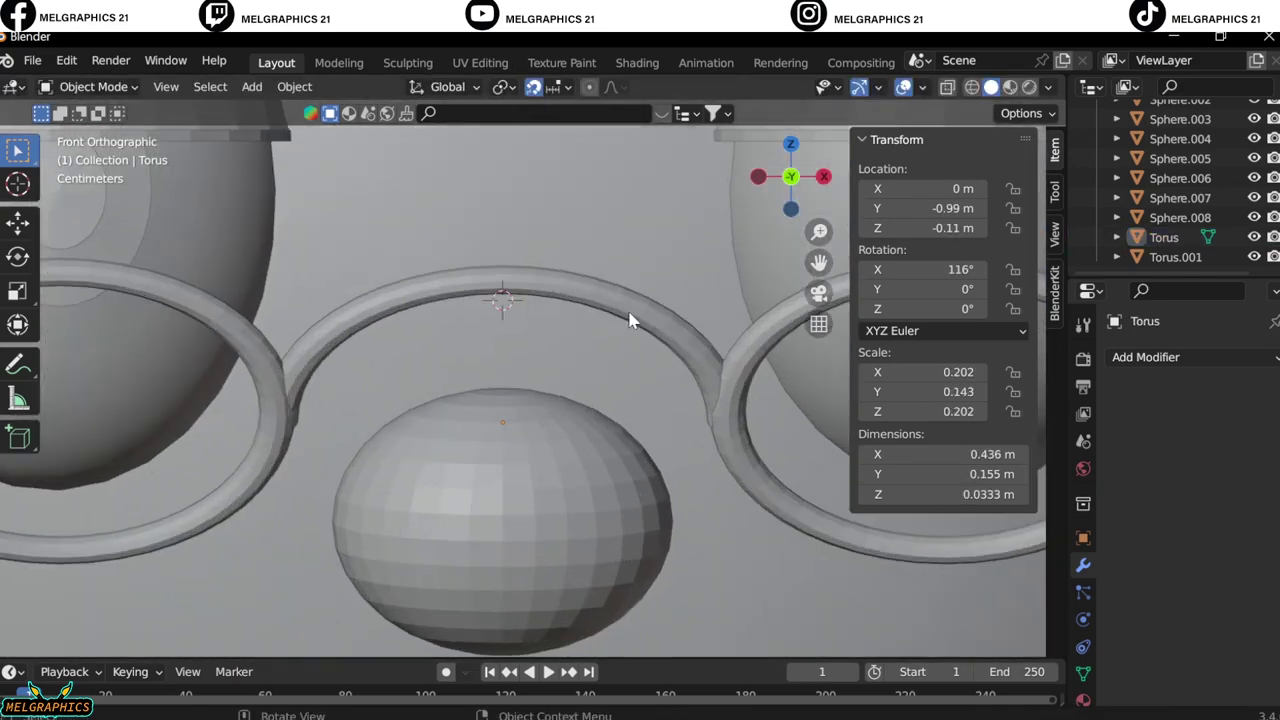
Select the bridge and both rims and lower the whole glasses along Z.
{"action": "left_click", "coordinate": [697, 428], "text": "shift"}
{"action": "key", "text": "g"}
{"action": "key", "text": "z"}
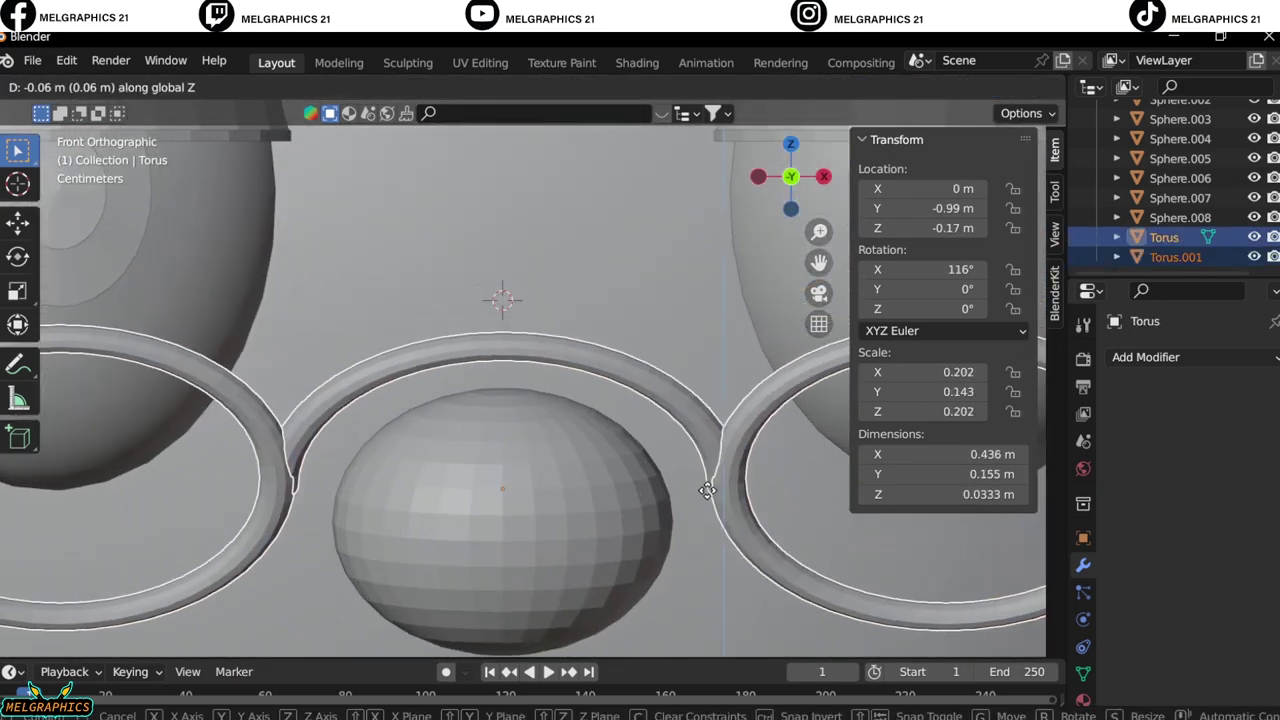
{"action": "left_click", "coordinate": [690, 470]}
{"action": "scroll", "coordinate": [661, 491], "scroll_direction": "down", "scroll_amount": 5}
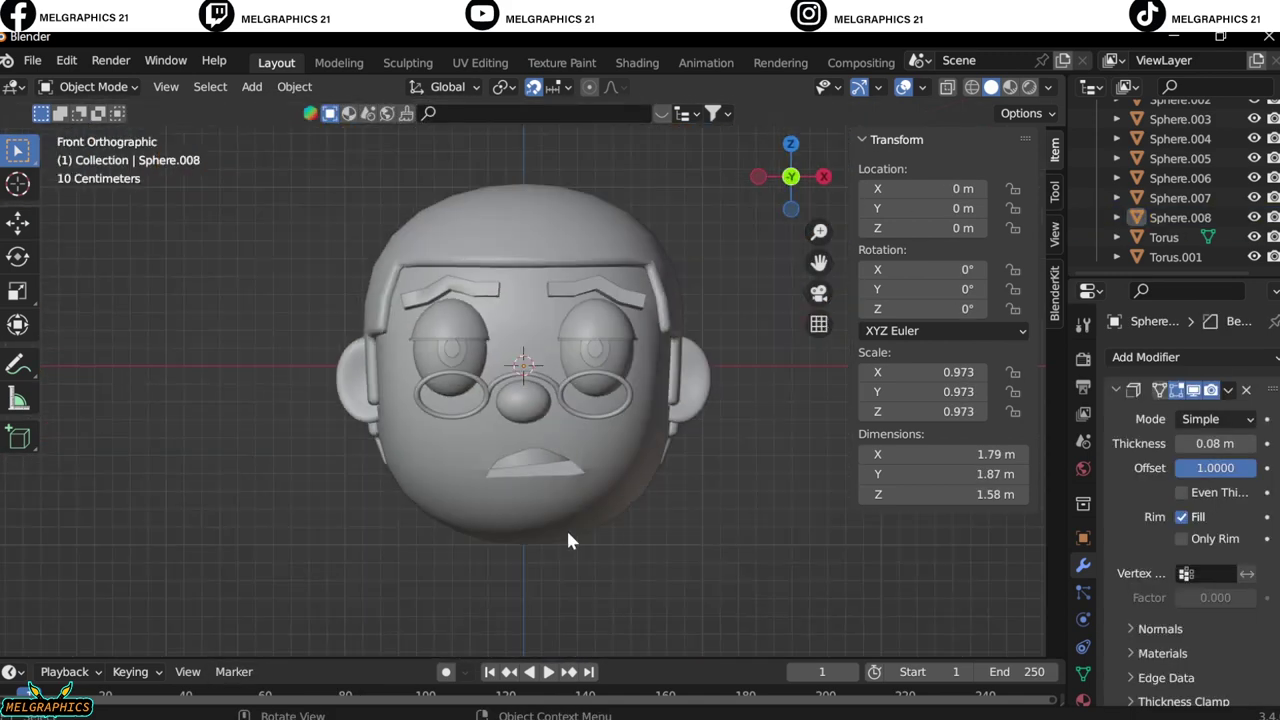
Add a cylinder, set its X/Y scale to 0.45 and shrink it for the neck.
{"action": "key", "text": "shift+a"}
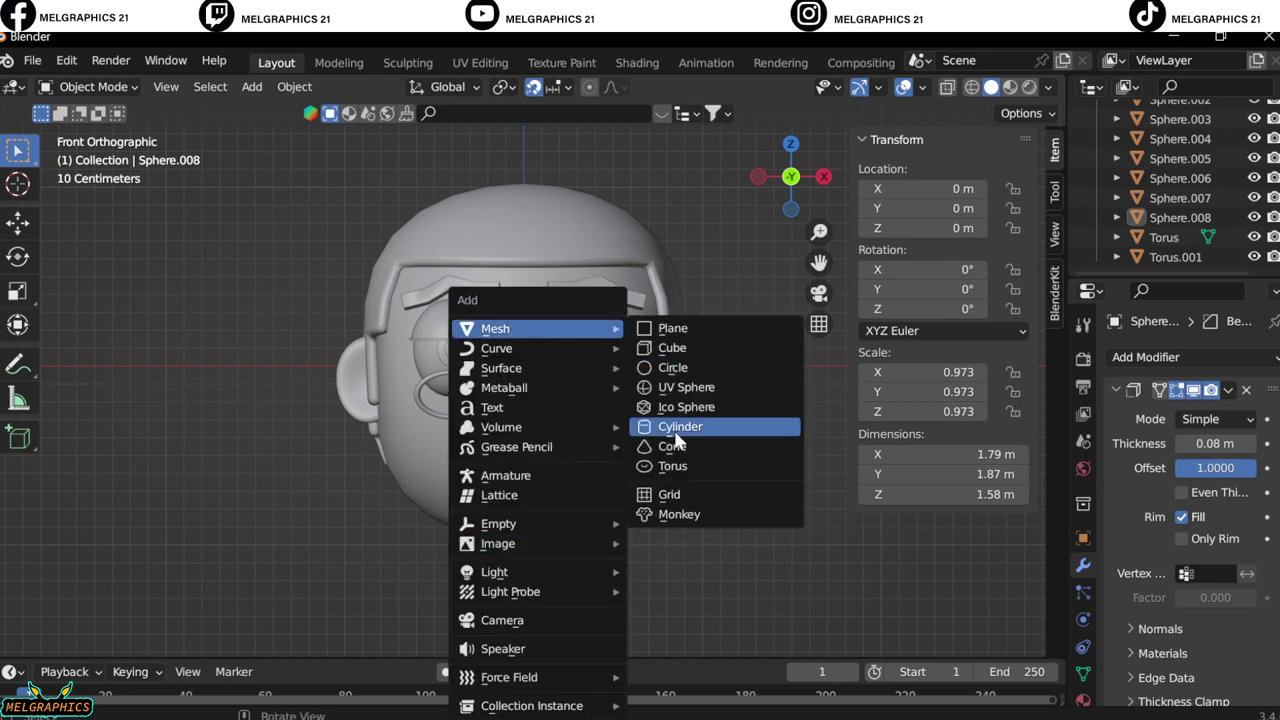
{"action": "left_click", "coordinate": [651, 423]}
{"action": "left_click_drag", "start_coordinate": [941, 391], "coordinate": [880, 391]}
{"action": "left_click", "coordinate": [941, 388]}
{"action": "type", "text": ".45"}
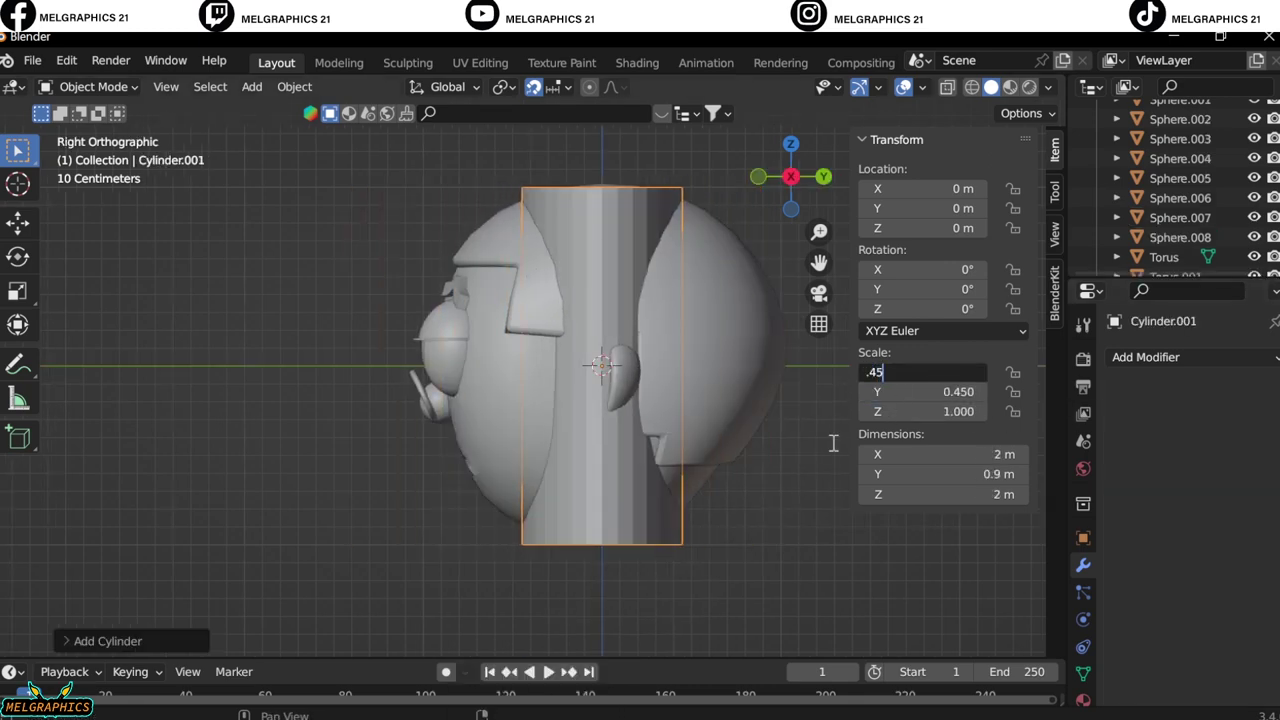
{"action": "key", "text": "Return"}
{"action": "key", "text": "s"}
{"action": "left_click", "coordinate": [657, 549]}
Position the neck cylinder under the head, adjusting its depth along Y.
{"action": "key", "text": "KP_3"}
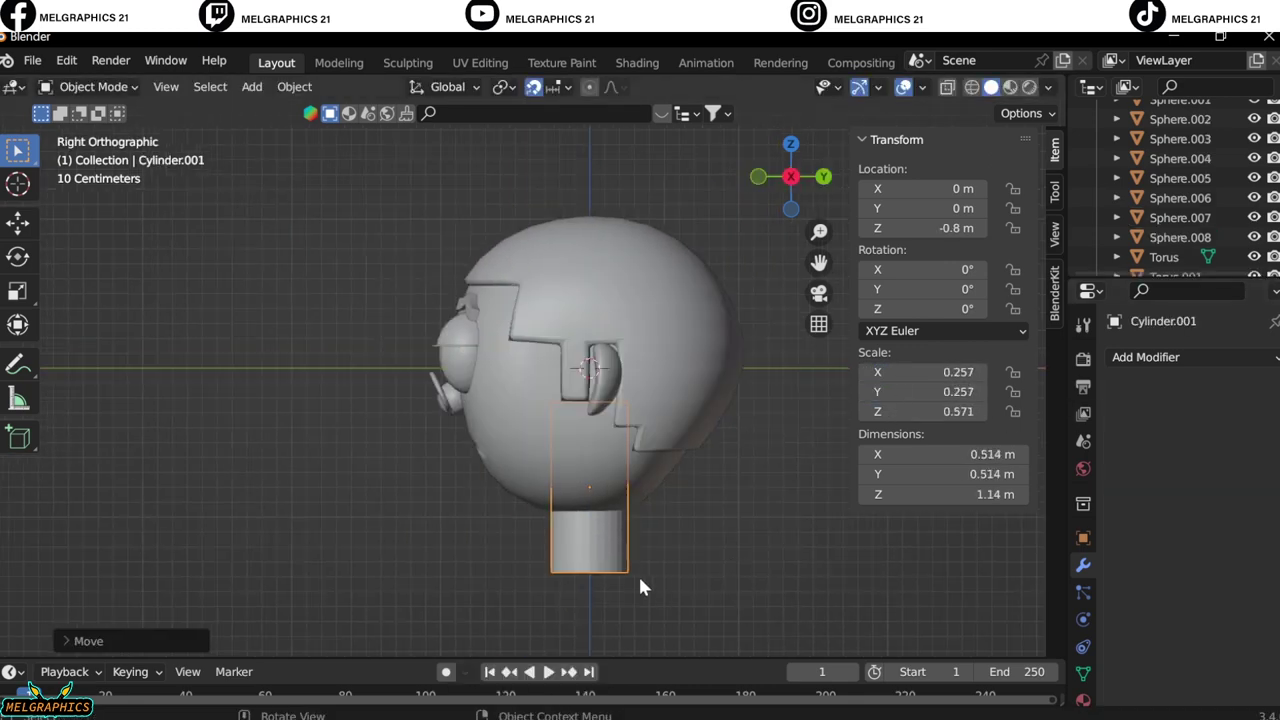
{"action": "key", "text": "g"}
{"action": "key", "text": "y"}
{"action": "left_click", "coordinate": [722, 569]}
{"action": "middle_click_drag", "start_coordinate": [722, 569], "coordinate": [760, 545]}
{"action": "key", "text": "KP_1"}
{"action": "right_click", "coordinate": [540, 537]}
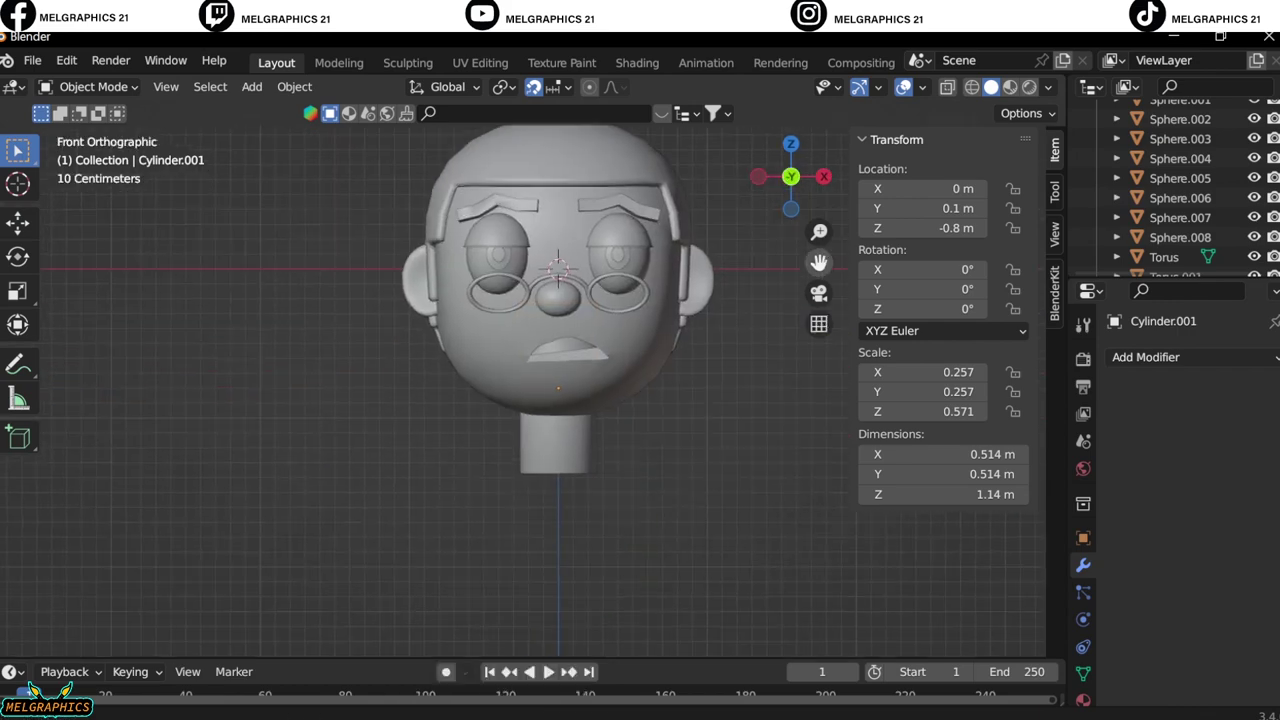
Add a UV sphere and move it below the neck for the body.
{"action": "key", "text": "shift+a"}
{"action": "left_click", "coordinate": [278, 265]}
{"action": "key", "text": "g"}
{"action": "key", "text": "z"}
{"action": "left_click", "coordinate": [360, 537]}
{"action": "key", "text": "KP_3"}
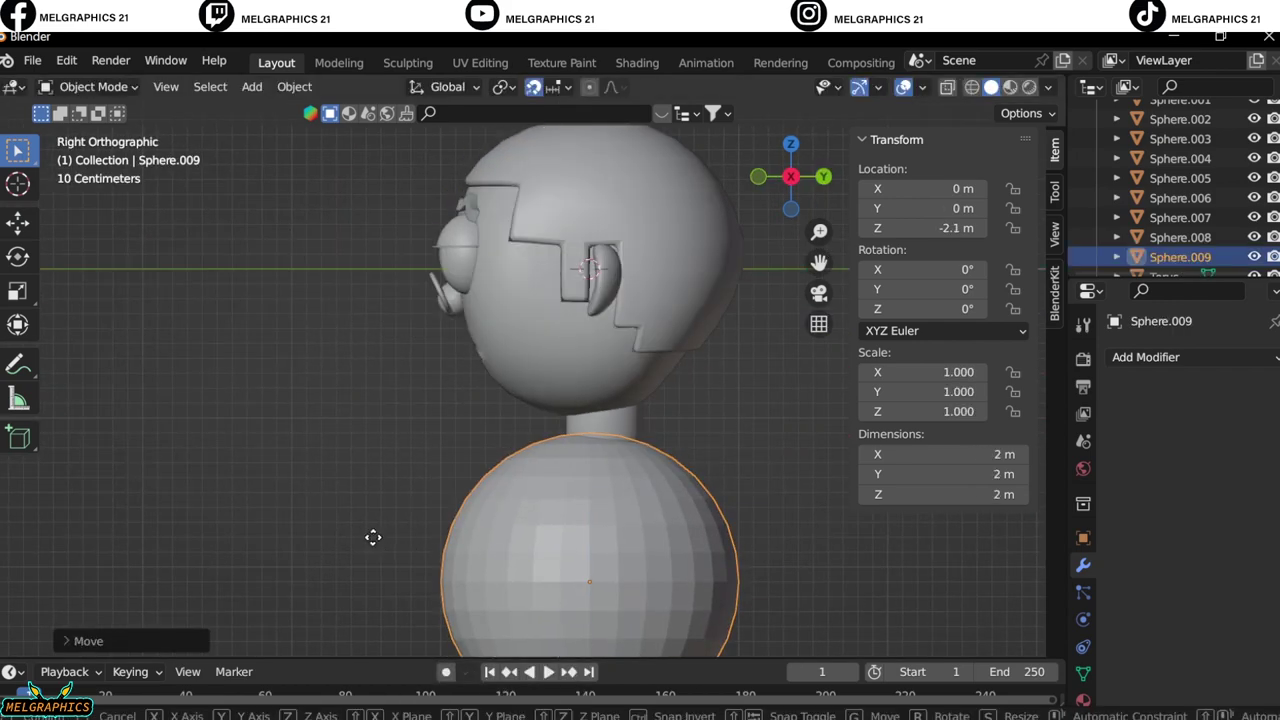
{"action": "left_click", "coordinate": [380, 534]}
{"action": "key", "text": "KP_1"}
Sculpt the sphere with Grab, widening it into a torso and flattening front to back.
{"action": "left_click", "coordinate": [90, 86]}
{"action": "left_click", "coordinate": [103, 154]}
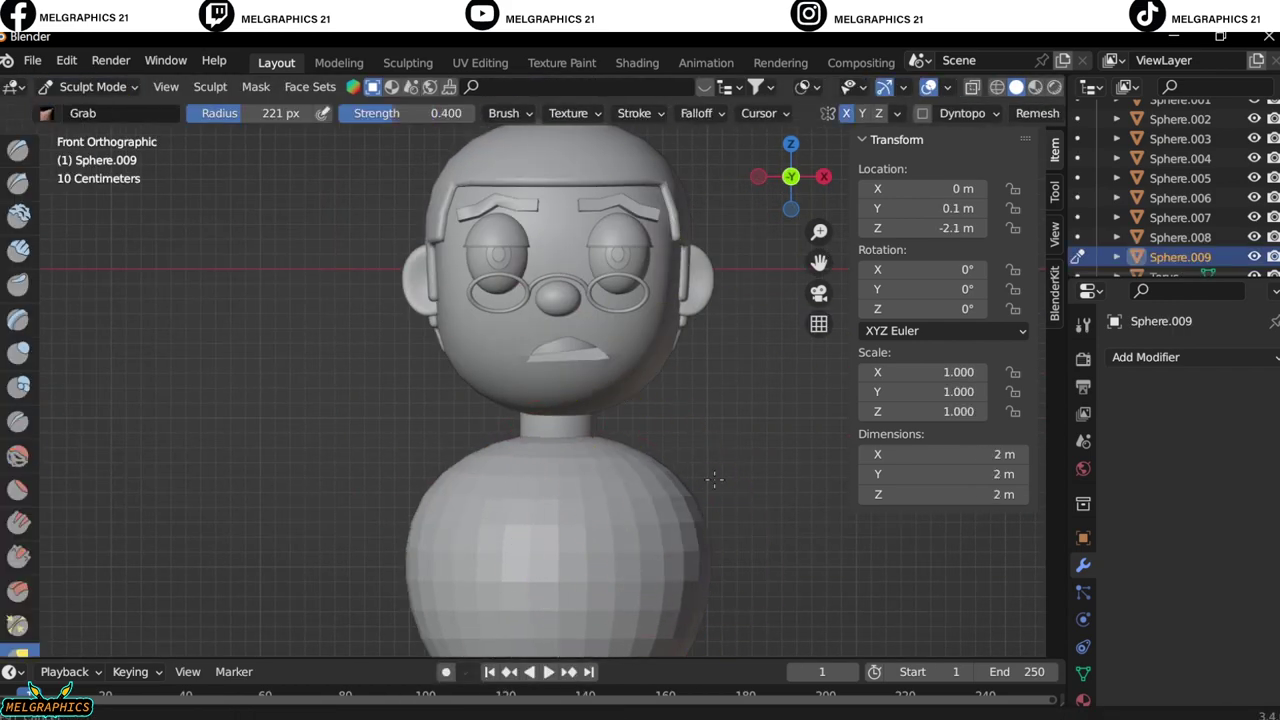
{"action": "mouse_move", "coordinate": [714, 479]}
{"action": "left_mouse_down"}
{"action": "mouse_move", "coordinate": [623, 528]}
{"action": "mouse_move", "coordinate": [628, 366]}
{"action": "left_mouse_up"}
{"action": "key", "text": "KP_3"}
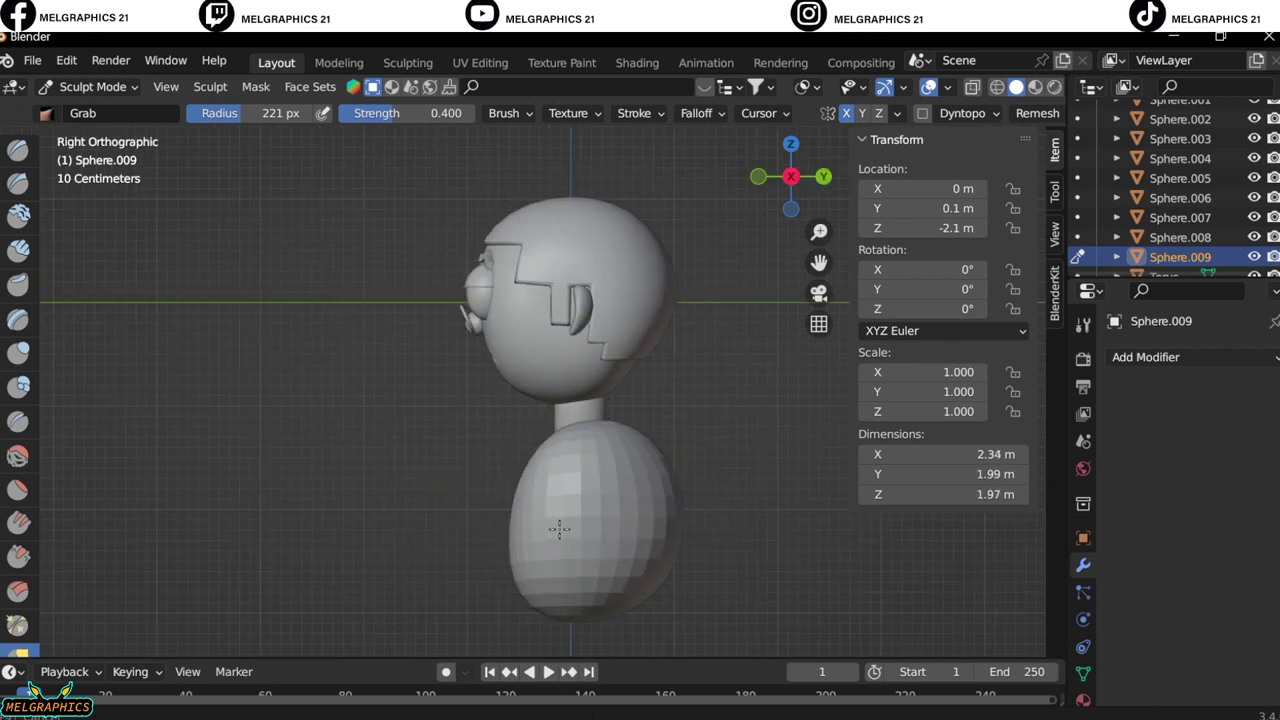
{"action": "left_click_drag", "start_coordinate": [559, 529], "coordinate": [604, 482]}
{"action": "key", "text": "KP_1"}
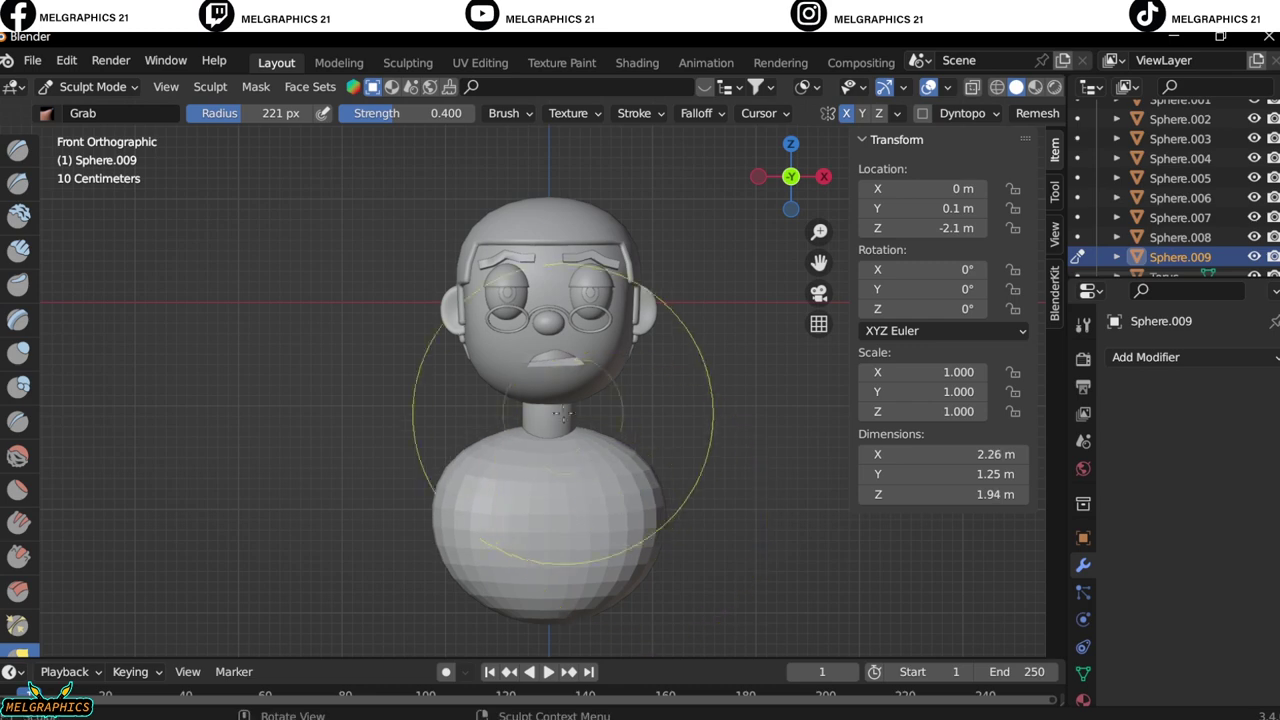
Back in Object Mode, apply Shade Smooth to the body.
{"action": "left_click", "coordinate": [90, 86]}
{"action": "left_click", "coordinate": [90, 110]}
{"action": "right_click", "coordinate": [366, 290]}
{"action": "left_click", "coordinate": [480, 331]}
{"action": "mouse_move", "coordinate": [480, 331]}
{"action": "middle_mouse_down"}
{"action": "mouse_move", "coordinate": [386, 466]}
{"action": "mouse_move", "coordinate": [394, 480]}
{"action": "middle_mouse_up"}
{"action": "key", "text": "KP_1"}
Save the scene as day24.blend.
{"action": "left_click", "coordinate": [32, 60]}
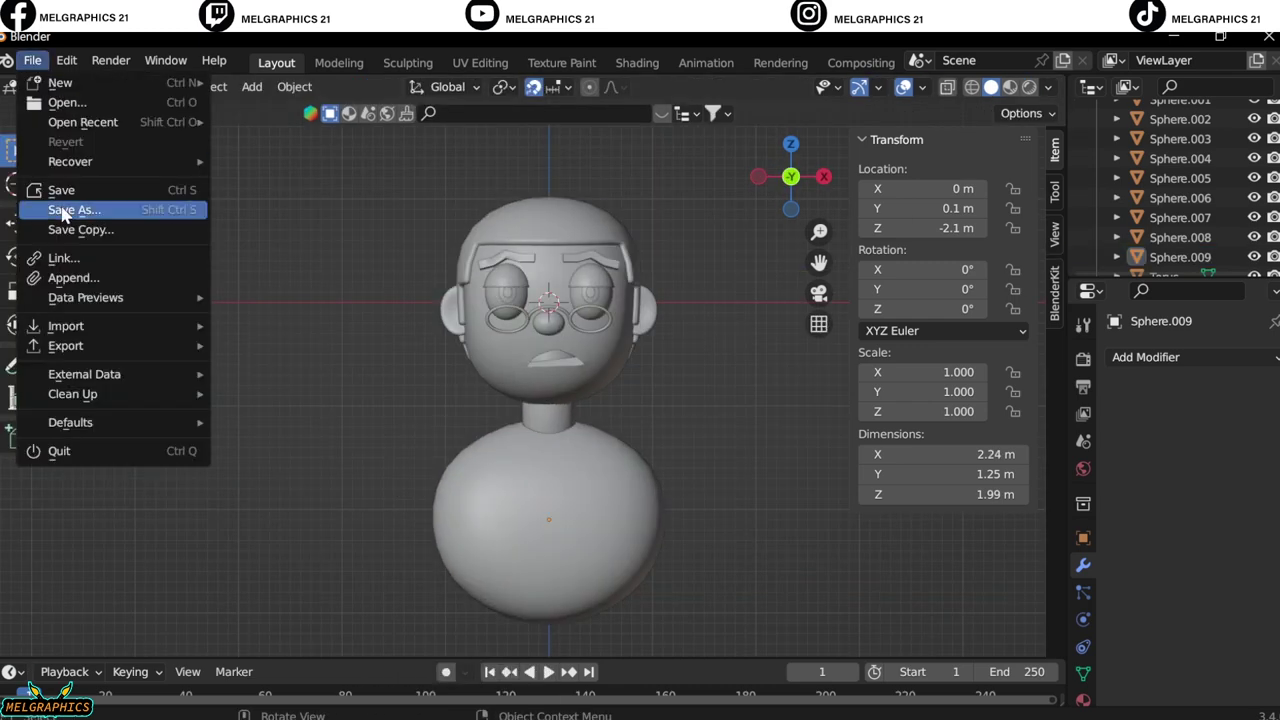
{"action": "left_click", "coordinate": [50, 208]}
{"action": "type", "text": "24"}
{"action": "key", "text": "Return"}
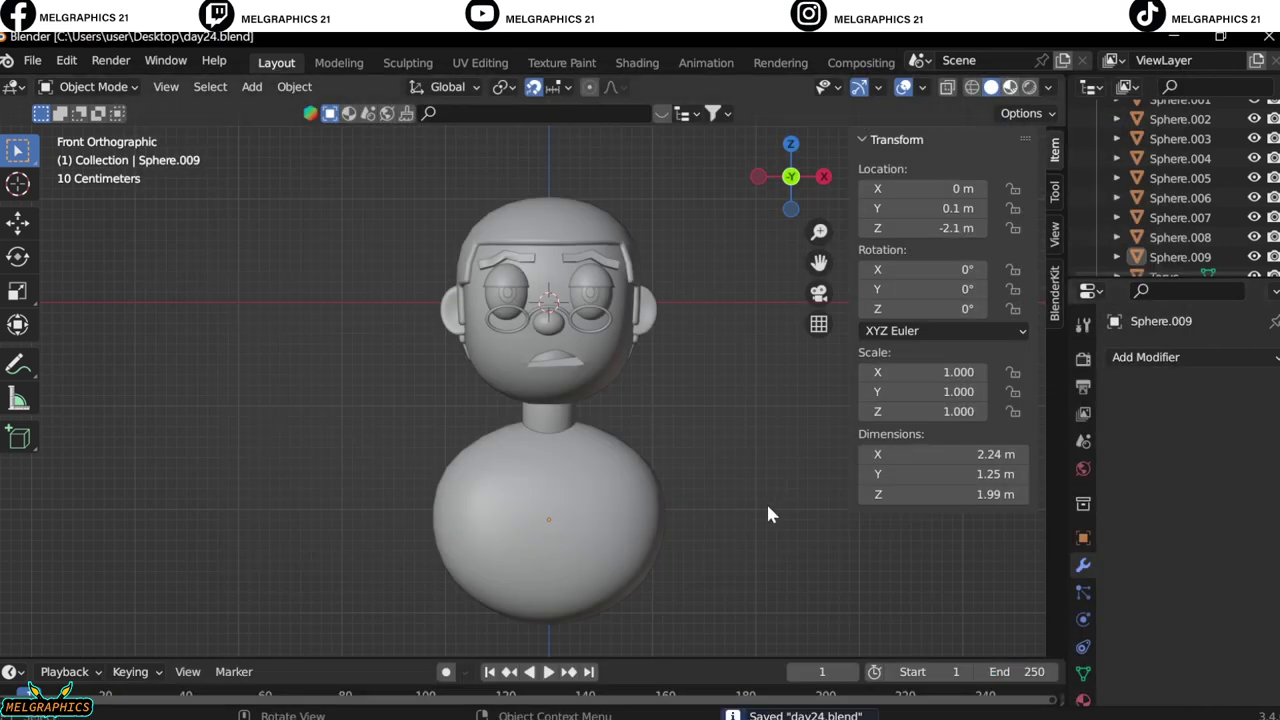
Switch the viewport to Material Preview shading.
{"action": "key", "text": "z"}
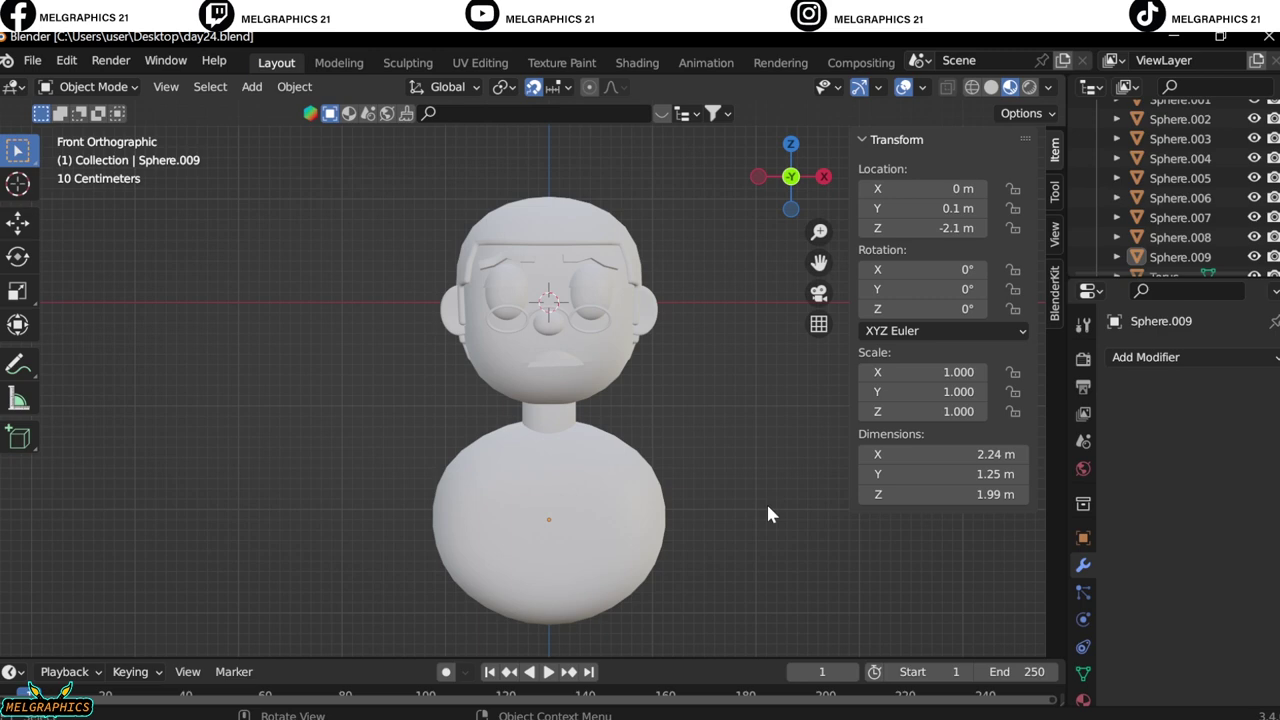
{"action": "scroll", "coordinate": [766, 501], "scroll_direction": "up", "scroll_amount": 5}
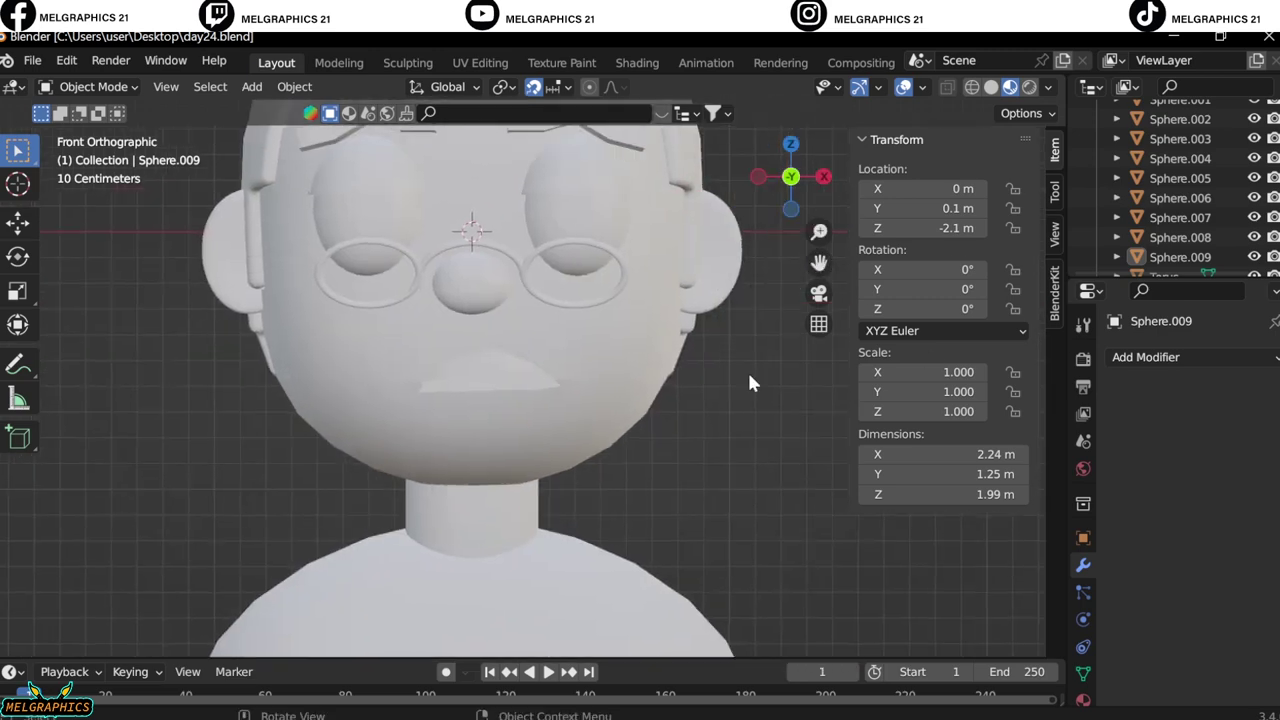
{"action": "scroll", "coordinate": [747, 369], "scroll_direction": "down", "scroll_amount": 5}
{"action": "key", "text": "shift+a"}
Add a camera at Y -7.4 m, look through it and shift the frame up.
{"action": "left_click", "coordinate": [686, 621]}
{"action": "key", "text": "KP_3"}
{"action": "type", "text": "gy-7.4"}
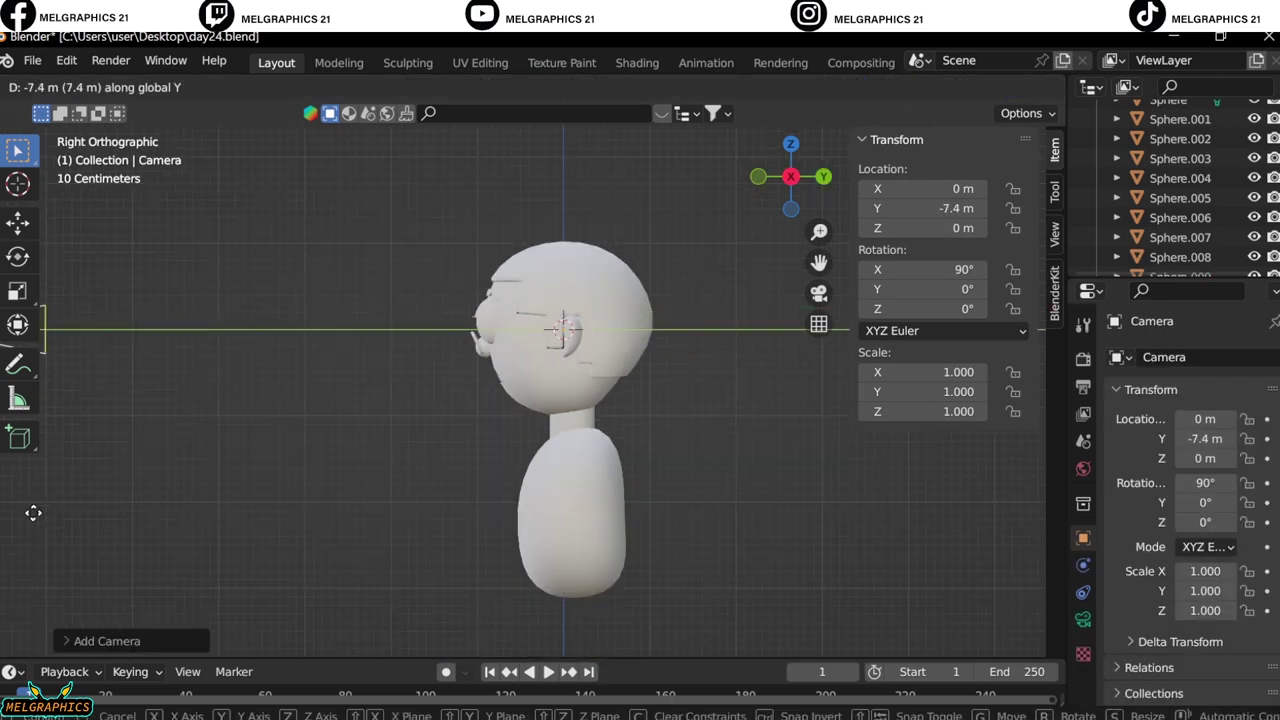
{"action": "key", "text": "Return"}
{"action": "key", "text": "KP_0"}
{"action": "left_click_drag", "start_coordinate": [1203, 524], "coordinate": [1185, 524]}
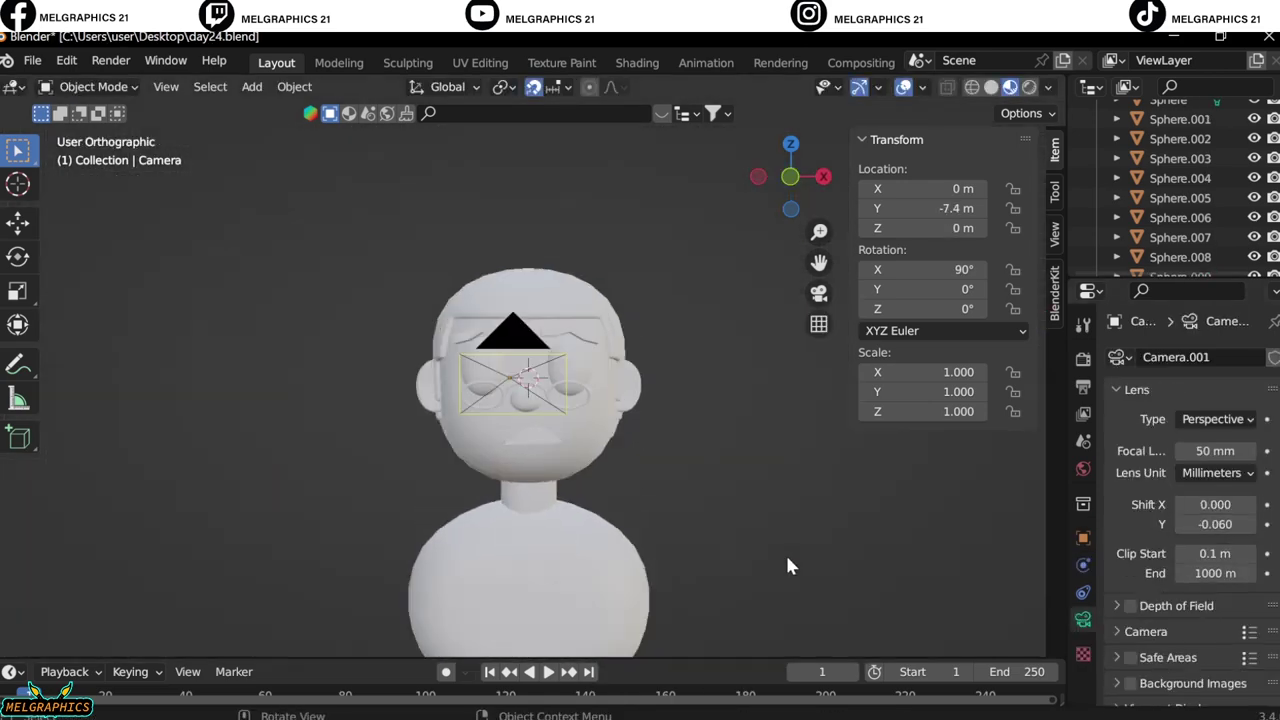
{"action": "key", "text": "KP_3"}
Add an area light rotated 90° on X and place it at Y -3 m.
{"action": "key", "text": "shift+a"}
{"action": "left_click", "coordinate": [857, 569]}
{"action": "left_click", "coordinate": [920, 269]}
{"action": "type", "text": "90"}
{"action": "key", "text": "Return"}
{"action": "key", "text": "KP_7"}
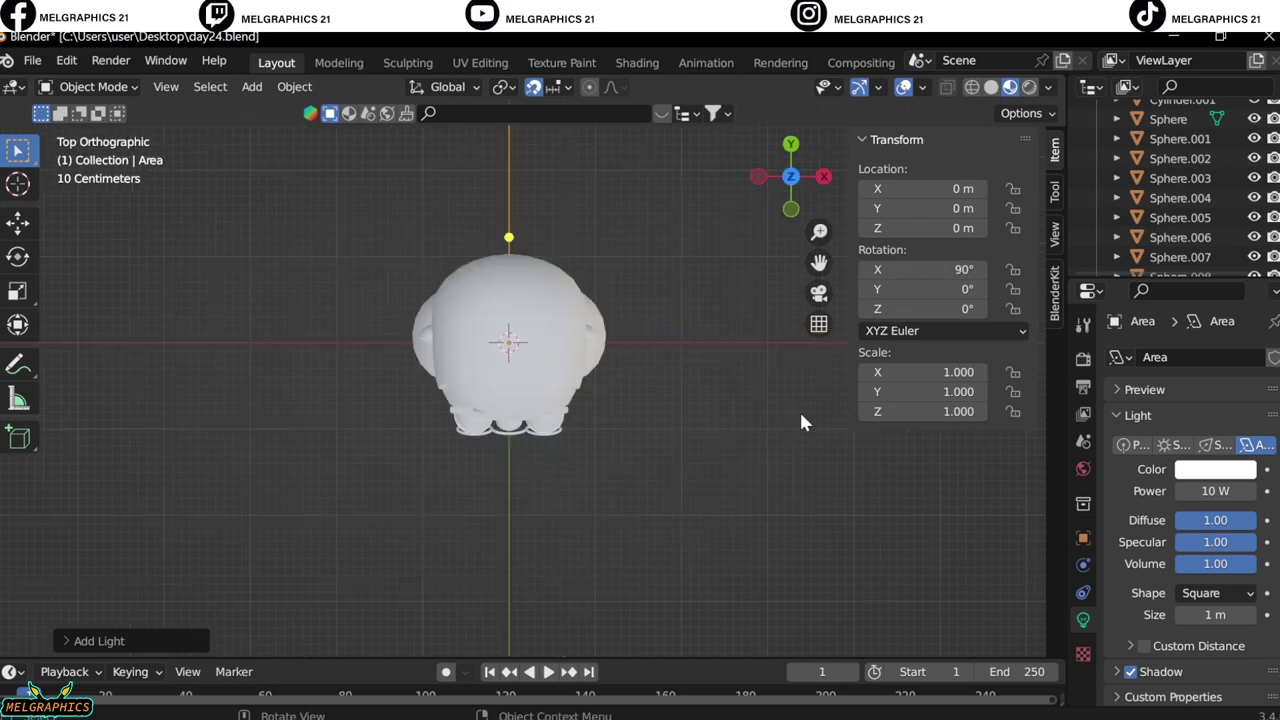
{"action": "key", "text": "g"}
{"action": "key", "text": "y"}
{"action": "left_click", "coordinate": [728, 126]}
Angle the front light toward the head and add a linked duplicate at -45° on the left.
{"action": "key", "text": "Return"}
{"action": "key", "text": "g"}
{"action": "key", "text": "x"}
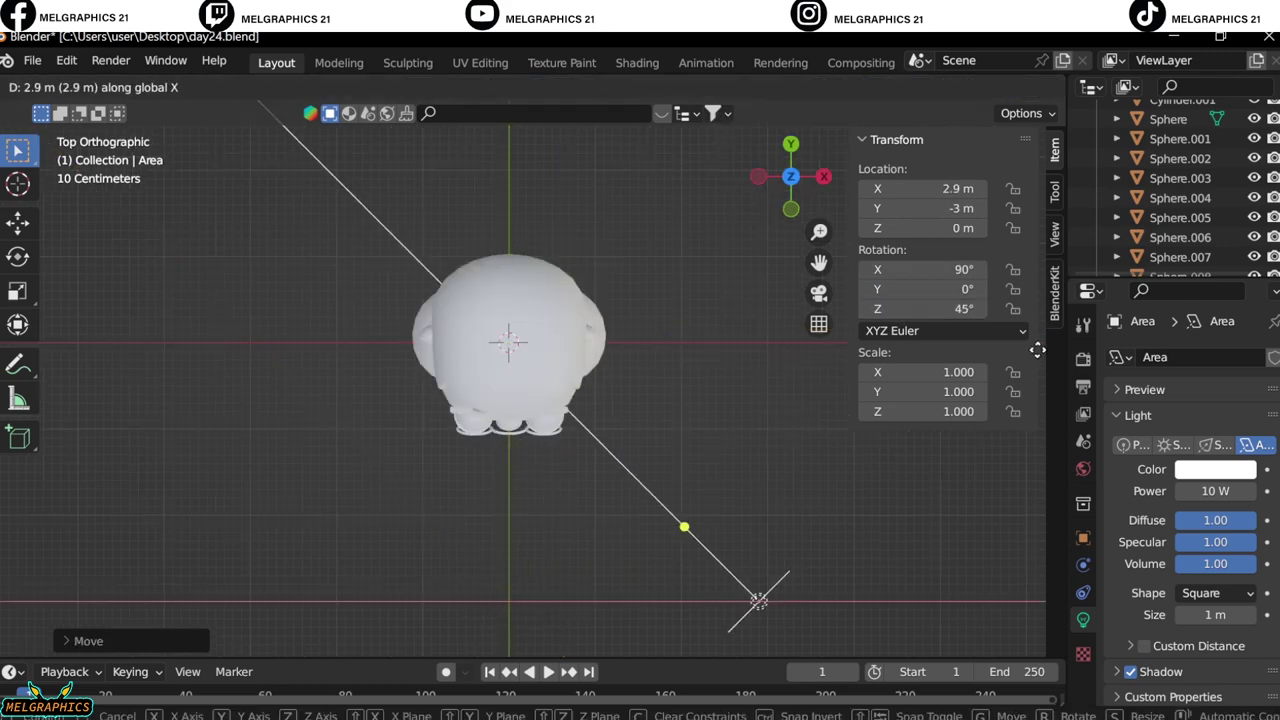
{"action": "right_click", "coordinate": [571, 597]}
{"action": "left_click", "coordinate": [571, 477]}
{"action": "double_click", "coordinate": [920, 309]}
{"action": "type", "text": "-45"}
{"action": "key", "text": "Return"}
{"action": "key", "text": "g"}
{"action": "key", "text": "x"}
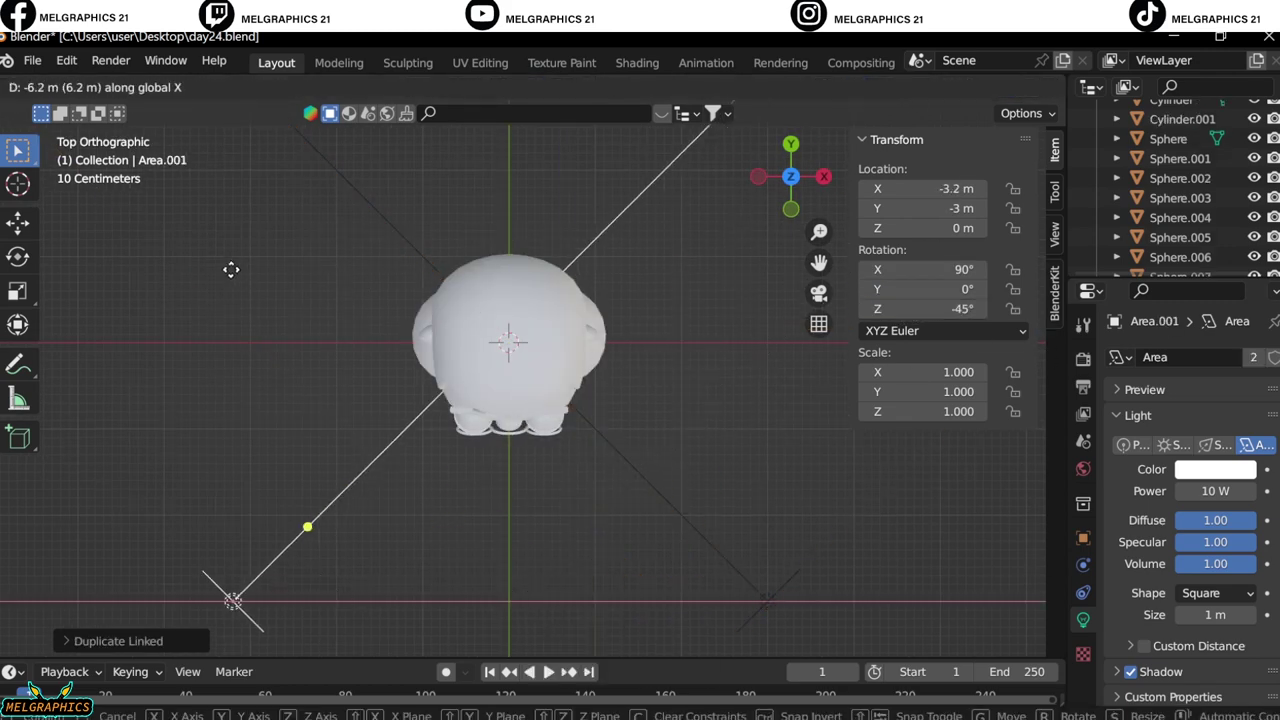
{"action": "left_click", "coordinate": [245, 269]}
Add a third area light rotated -90° on X, placed behind the head at Y 2.5 m.
{"action": "key", "text": "shift+a"}
{"action": "left_click", "coordinate": [725, 440]}
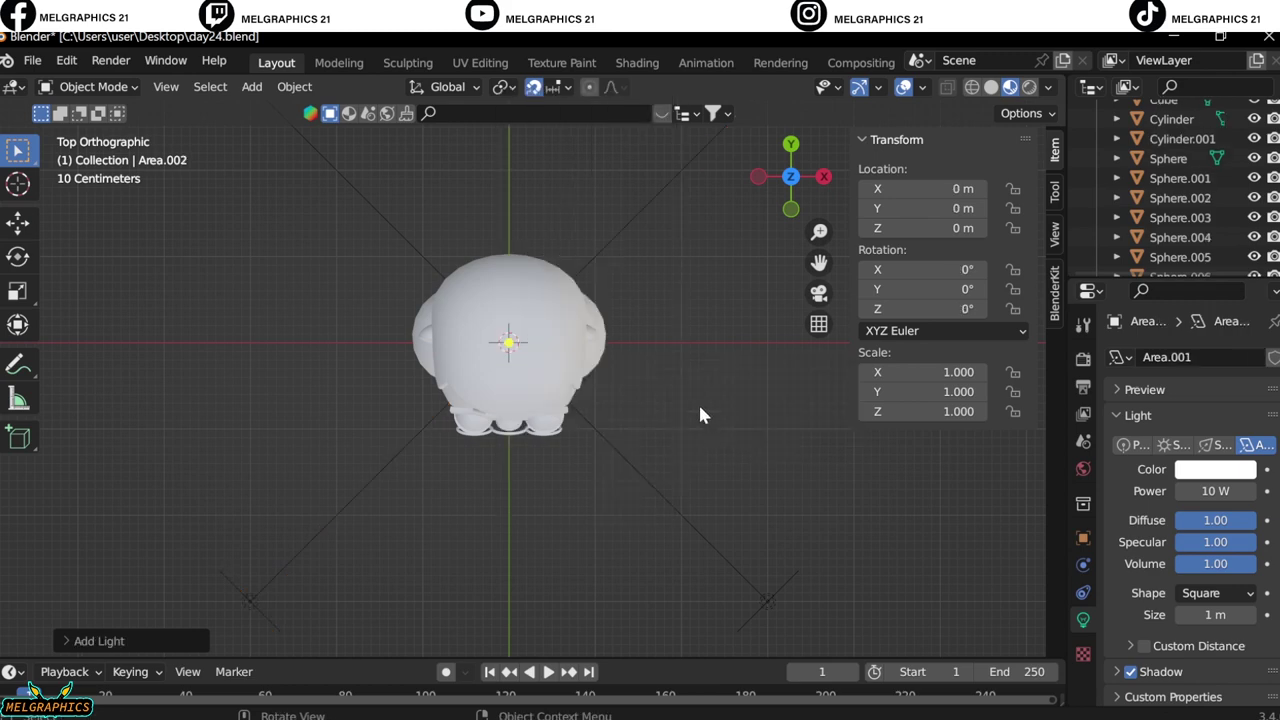
{"action": "left_click_drag", "start_coordinate": [906, 270], "coordinate": [880, 269]}
{"action": "key", "text": "KP_1"}
{"action": "key", "text": "KP_3"}
{"action": "key", "text": "g"}
{"action": "key", "text": "y"}
{"action": "left_click", "coordinate": [943, 432]}
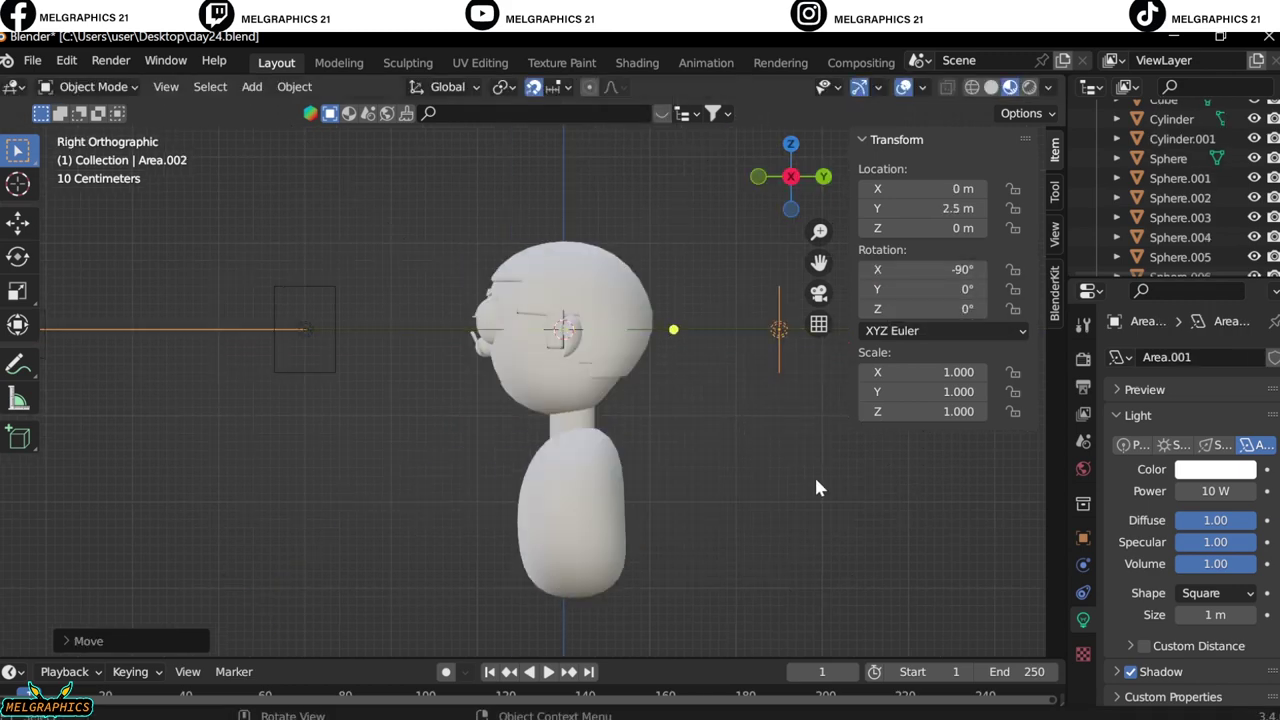
Lower the back light to Z -0.5 m and check it from the front.
{"action": "key", "text": "KP_1"}
{"action": "key", "text": "KP_3"}
{"action": "key", "text": "g"}
{"action": "key", "text": "z"}
{"action": "left_click", "coordinate": [627, 447]}
{"action": "key", "text": "KP_1"}
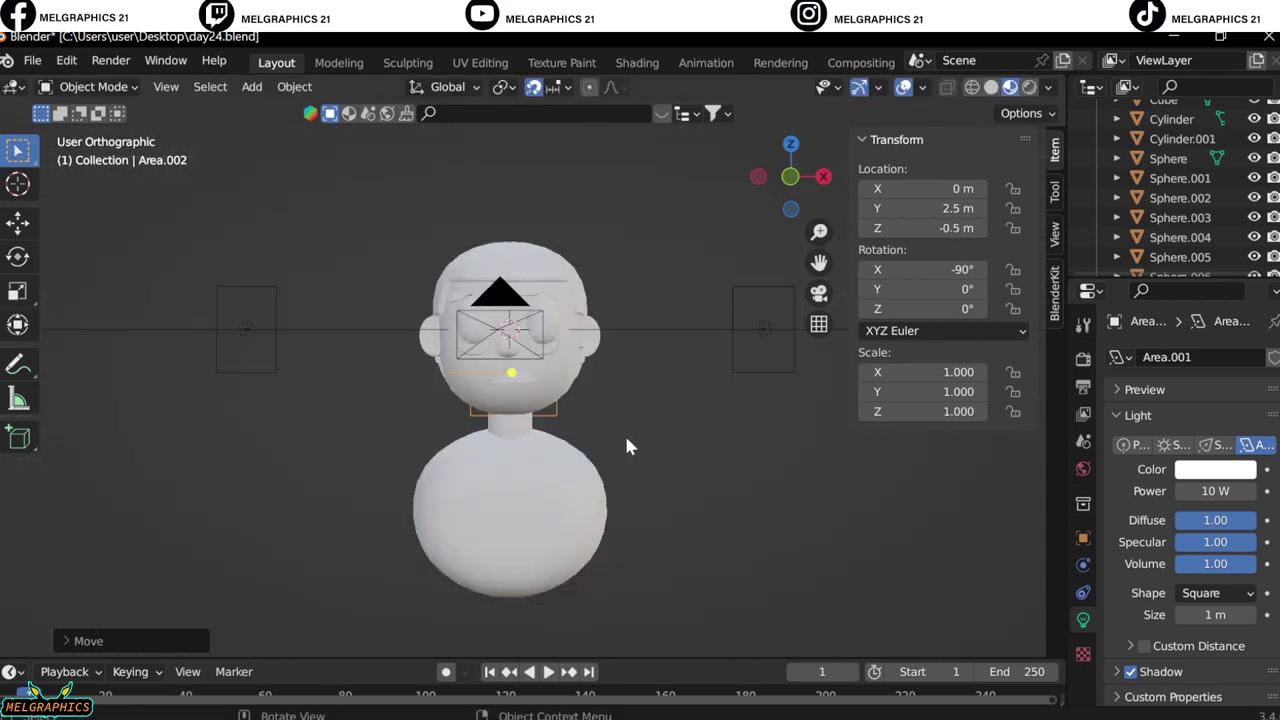
{"action": "key", "text": "KP_1"}
{"action": "key", "text": "KP_Decimal"}
Select and frame the hair object and open its material settings.
{"action": "left_click", "coordinate": [754, 229]}
{"action": "key", "text": "KP_Decimal"}
{"action": "left_click", "coordinate": [1083, 699]}
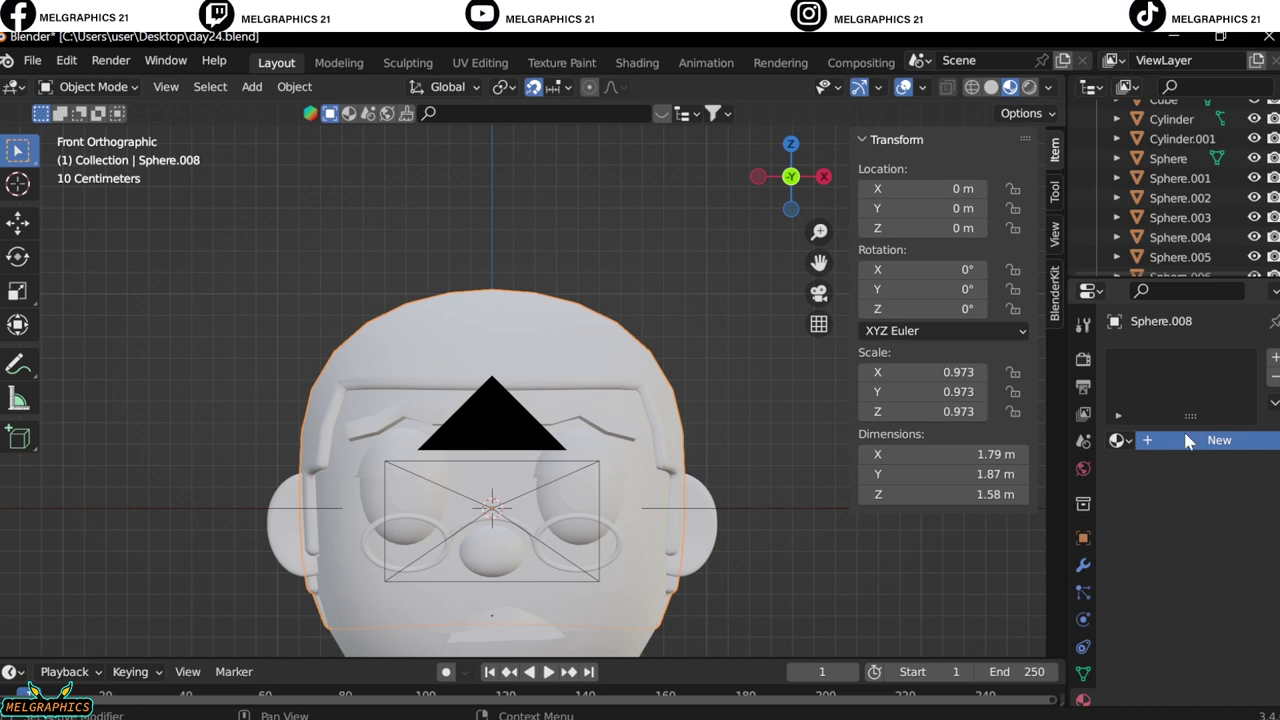
Give the hair a new material with a black base colour and 0.866 roughness.
{"action": "left_click", "coordinate": [1190, 440]}
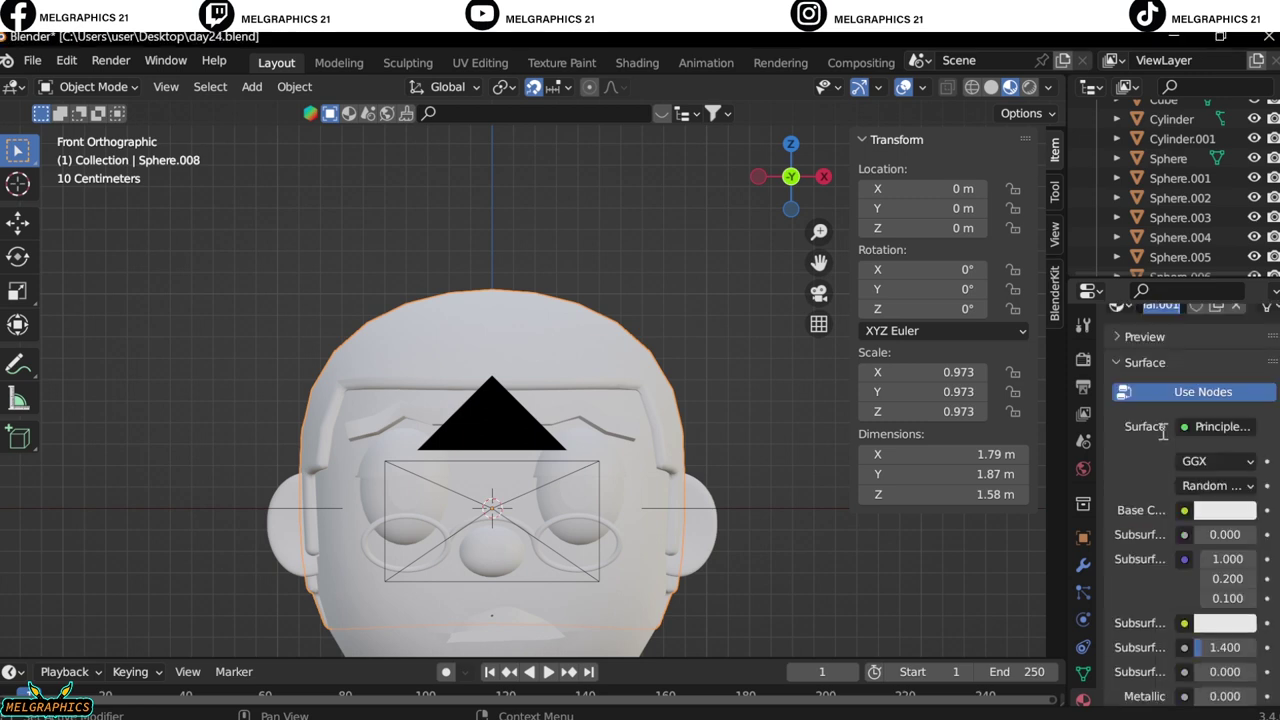
{"action": "left_click", "coordinate": [1224, 623]}
{"action": "left_click_drag", "start_coordinate": [1234, 420], "coordinate": [1234, 498]}
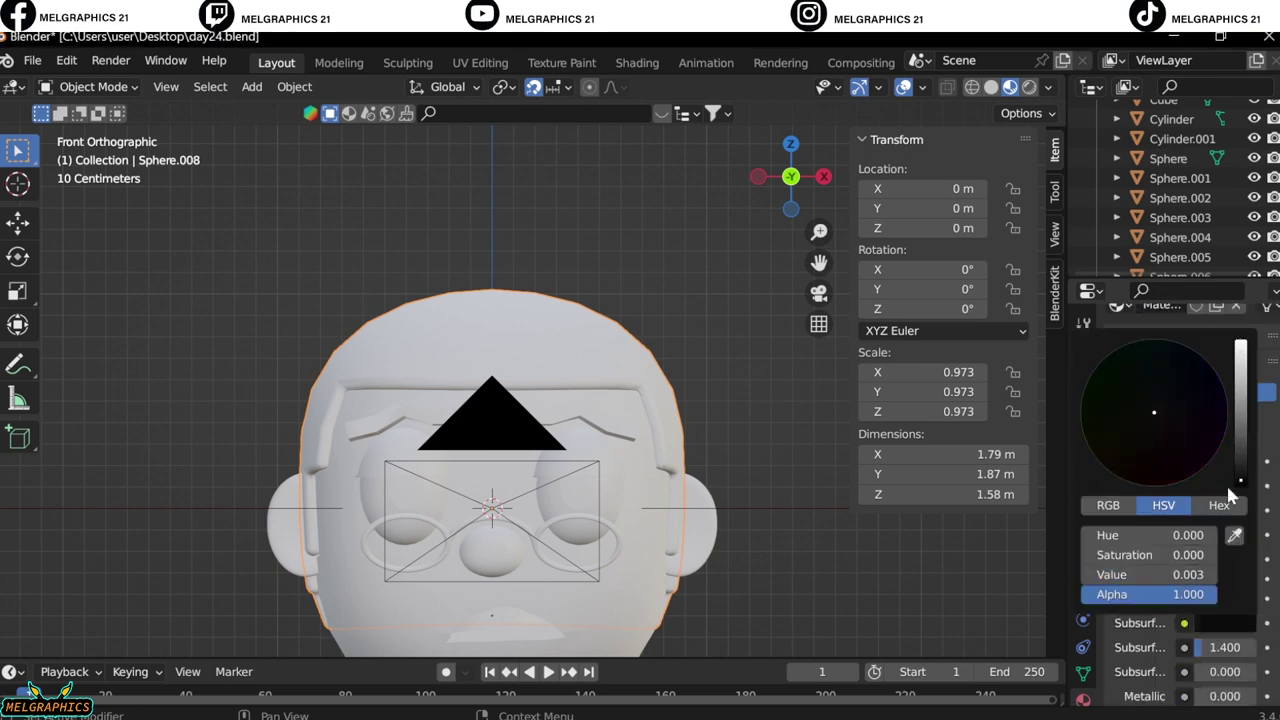
{"action": "middle_click_drag", "start_coordinate": [700, 520], "coordinate": [617, 565]}
{"action": "left_click", "coordinate": [1224, 510]}
{"action": "left_click_drag", "start_coordinate": [1246, 230], "coordinate": [1246, 372]}
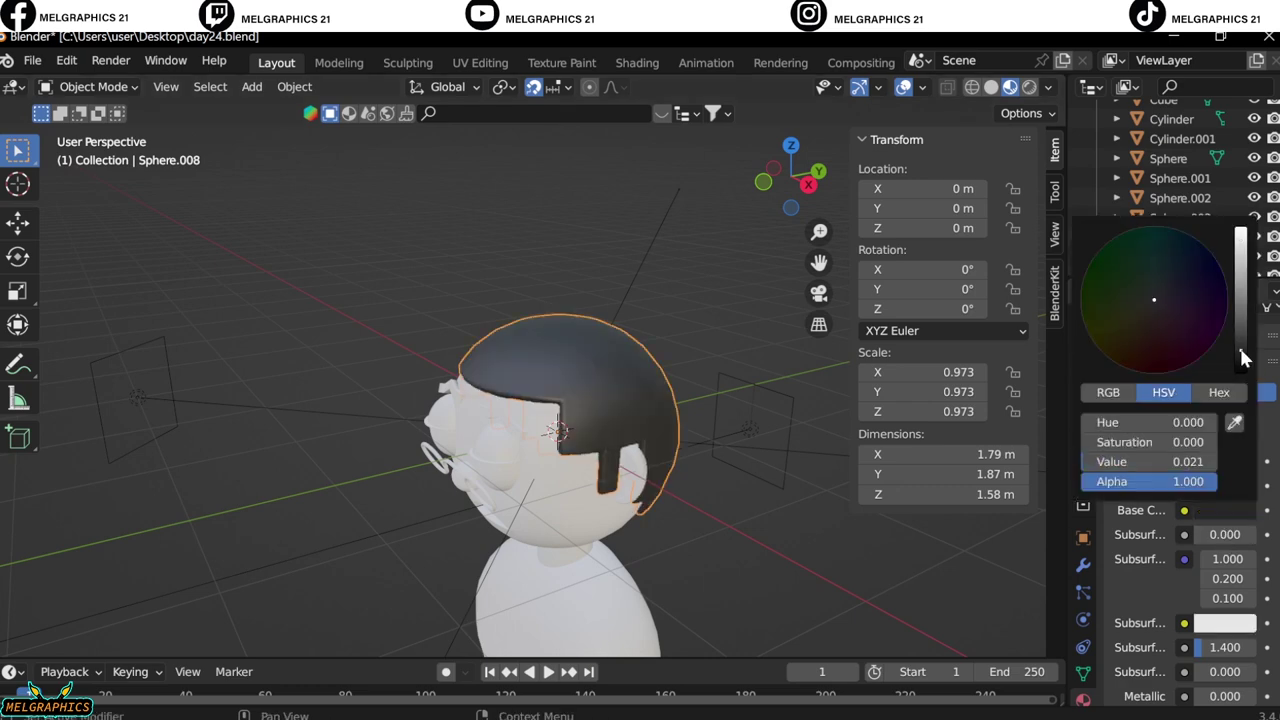
{"action": "key", "text": "KP_1"}
{"action": "scroll", "coordinate": [1226, 672], "scroll_direction": "down", "scroll_amount": 3}
{"action": "left_click_drag", "start_coordinate": [1223, 665], "coordinate": [1243, 630]}
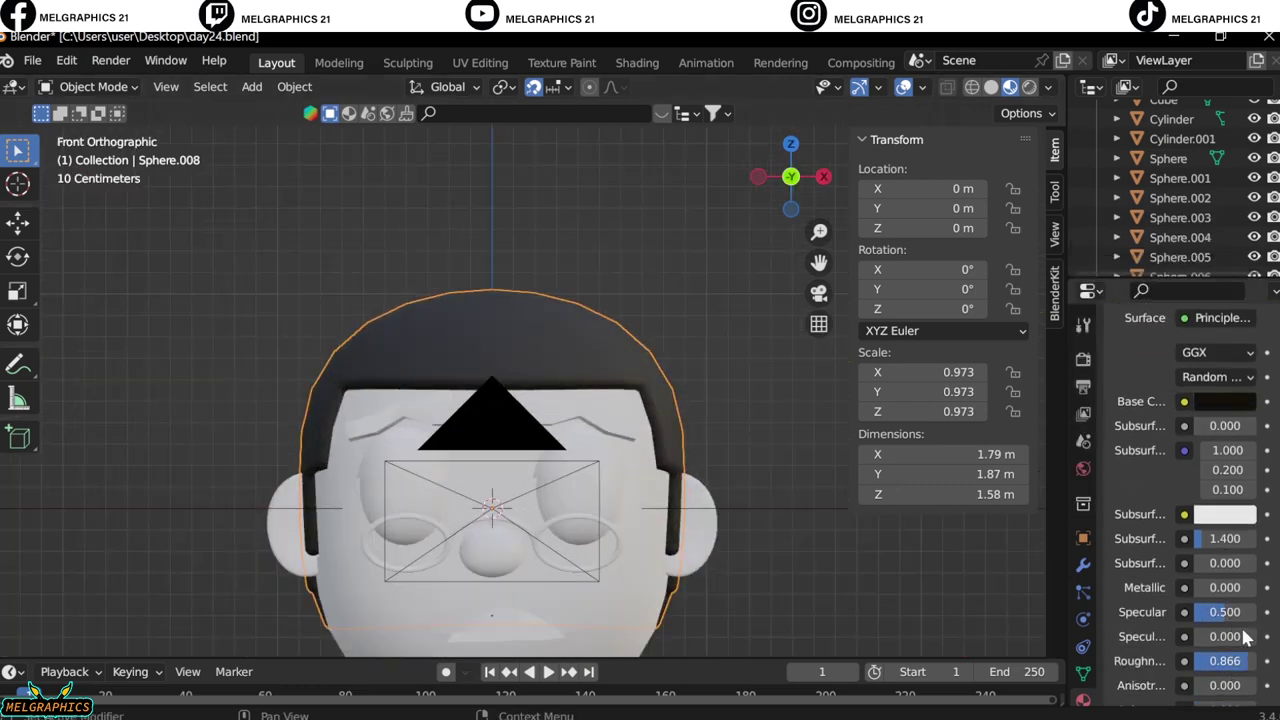
{"action": "middle_click_drag", "start_coordinate": [540, 470], "coordinate": [592, 489]}
Restore the accidentally deleted hair, then select the eyebrows and create a new material for them.
{"action": "key", "text": "Delete"}
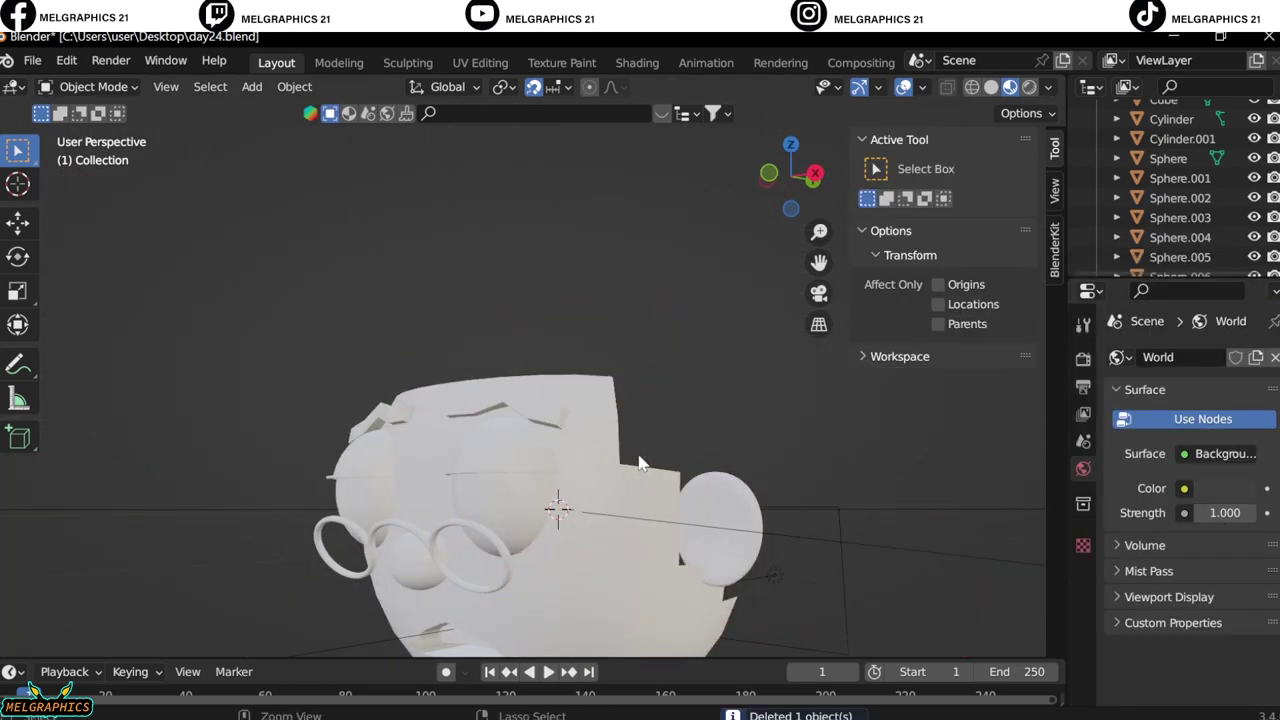
{"action": "key", "text": "ctrl+z"}
{"action": "key", "text": "KP_1"}
{"action": "left_click", "coordinate": [430, 258]}
{"action": "left_click", "coordinate": [1190, 440]}
Set the eyebrow material's base colour to black.
{"action": "left_click", "coordinate": [1224, 646]}
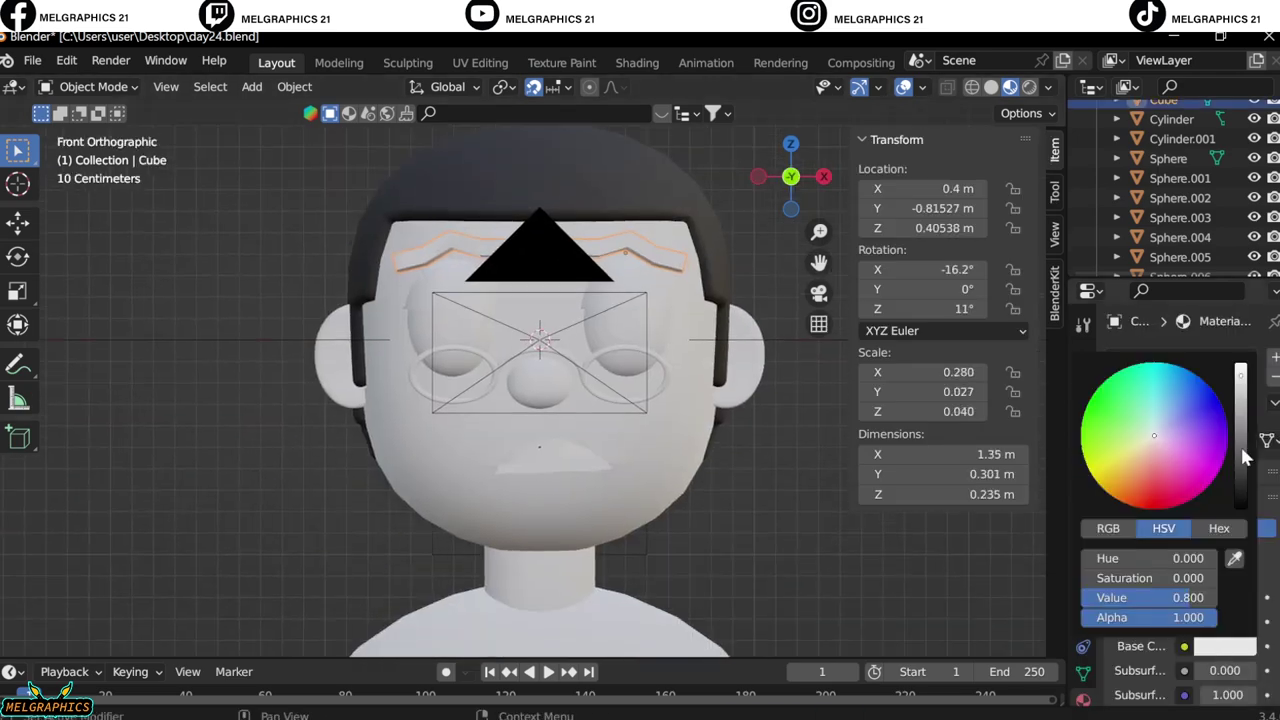
{"action": "scroll", "coordinate": [1215, 628], "scroll_direction": "down", "scroll_amount": 6}
{"action": "middle_click_drag", "start_coordinate": [700, 500], "coordinate": [740, 528]}
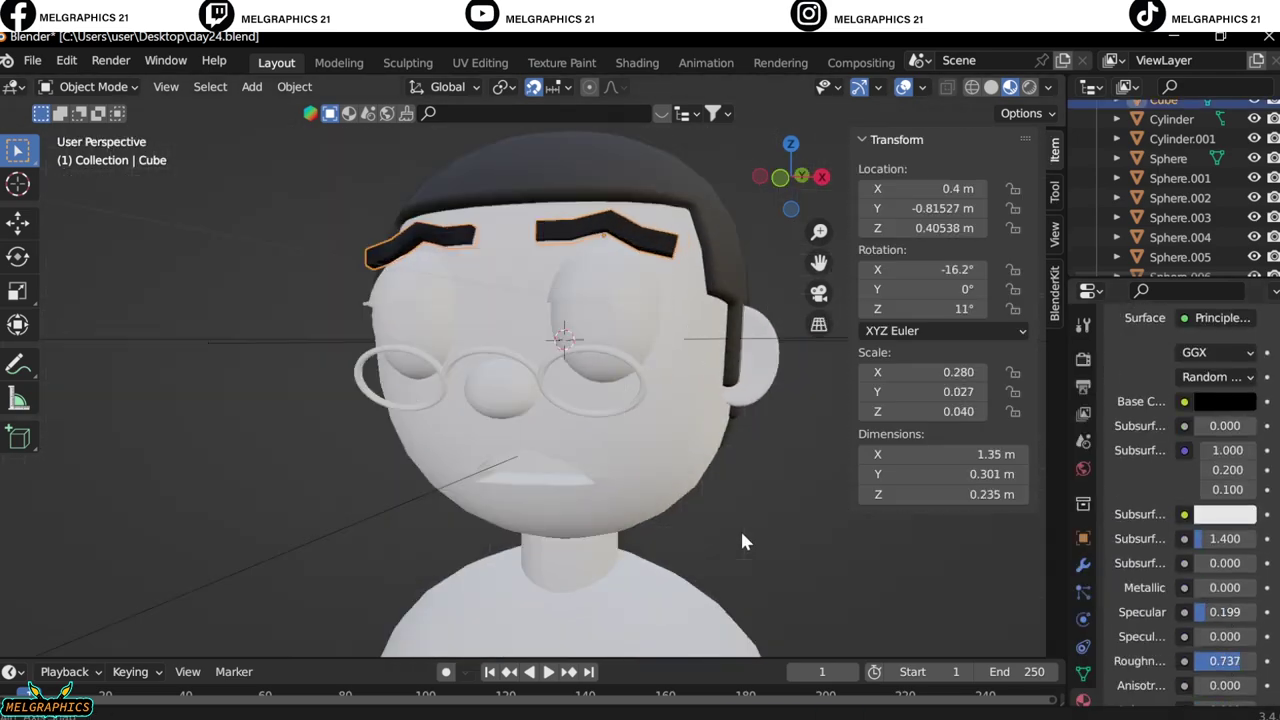
{"action": "key", "text": "KP_1"}
{"action": "scroll", "coordinate": [701, 279], "scroll_direction": "up", "scroll_amount": 4}
Colour the eyes with dark brown irises and new black pupil materials.
{"action": "left_click", "coordinate": [701, 279]}
{"action": "left_click", "coordinate": [1224, 646]}
{"action": "scroll", "coordinate": [457, 605], "scroll_direction": "up", "scroll_amount": 5}
{"action": "left_click", "coordinate": [457, 605]}
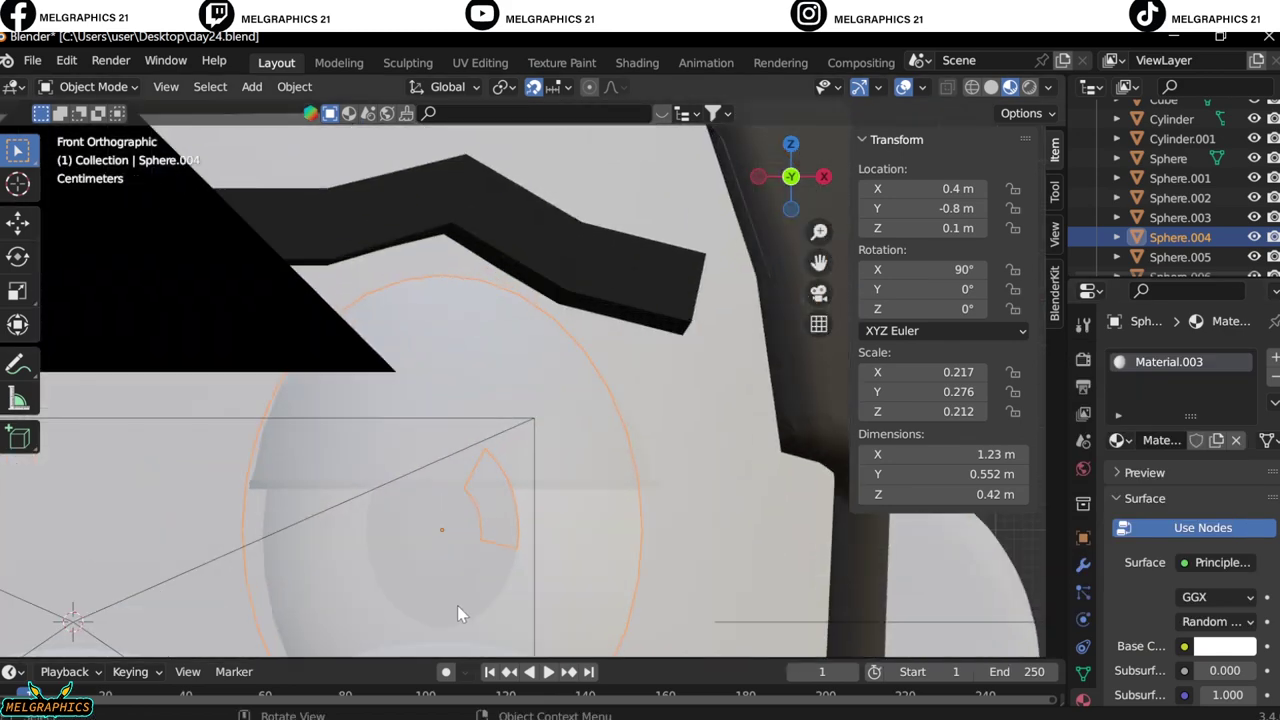
{"action": "left_click", "coordinate": [1224, 646]}
{"action": "left_click", "coordinate": [441, 530]}
{"action": "left_click", "coordinate": [1219, 440]}
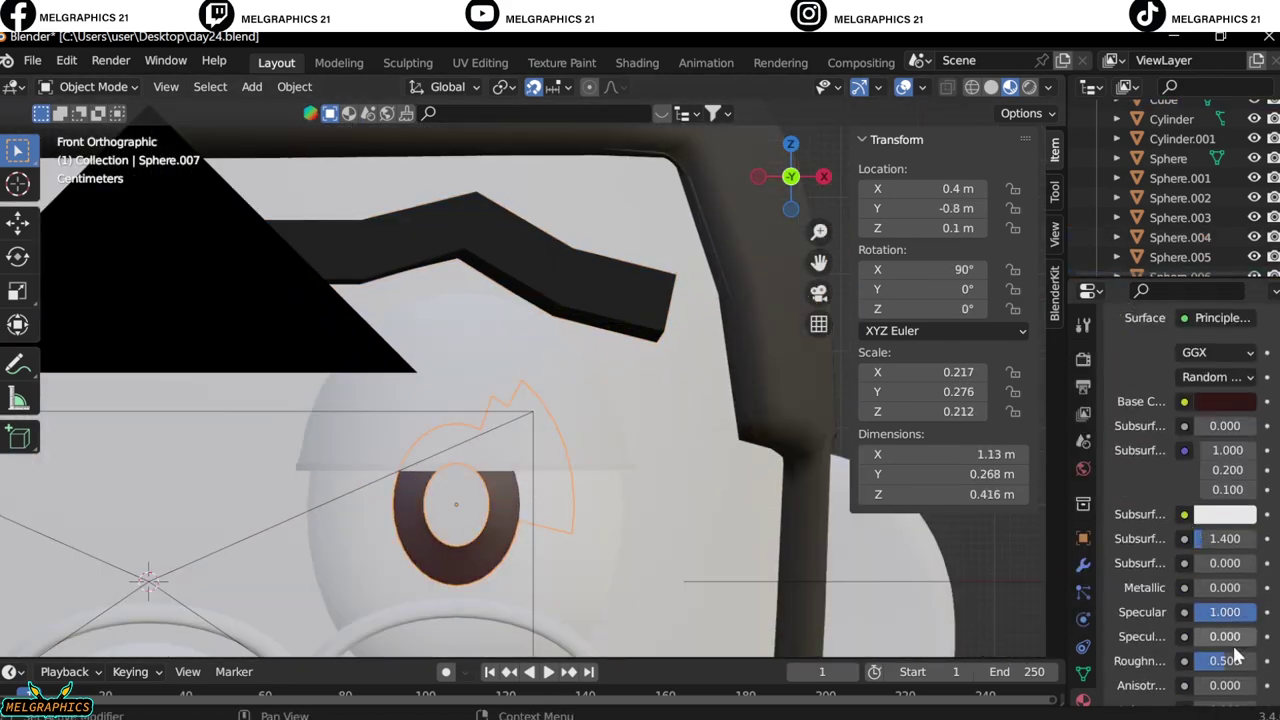
{"action": "scroll", "coordinate": [1228, 650], "scroll_direction": "down", "scroll_amount": 3}
{"action": "left_click", "coordinate": [447, 509]}
{"action": "left_click", "coordinate": [1225, 452]}
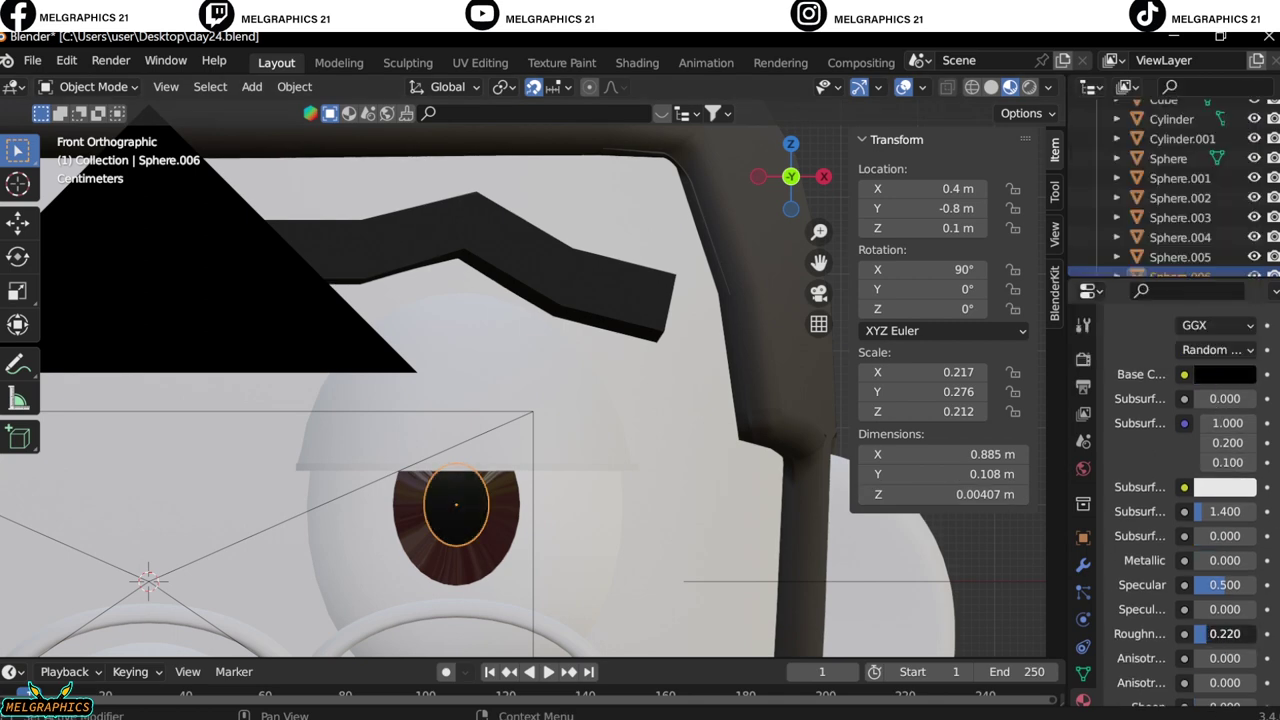
{"action": "scroll", "coordinate": [680, 510], "scroll_direction": "down", "scroll_amount": 5}
{"action": "scroll", "coordinate": [462, 442], "scroll_direction": "up", "scroll_amount": 5}
Select the glasses rims and create a new material for them.
{"action": "middle_click_drag", "start_coordinate": [462, 442], "coordinate": [586, 408], "text": "shift"}
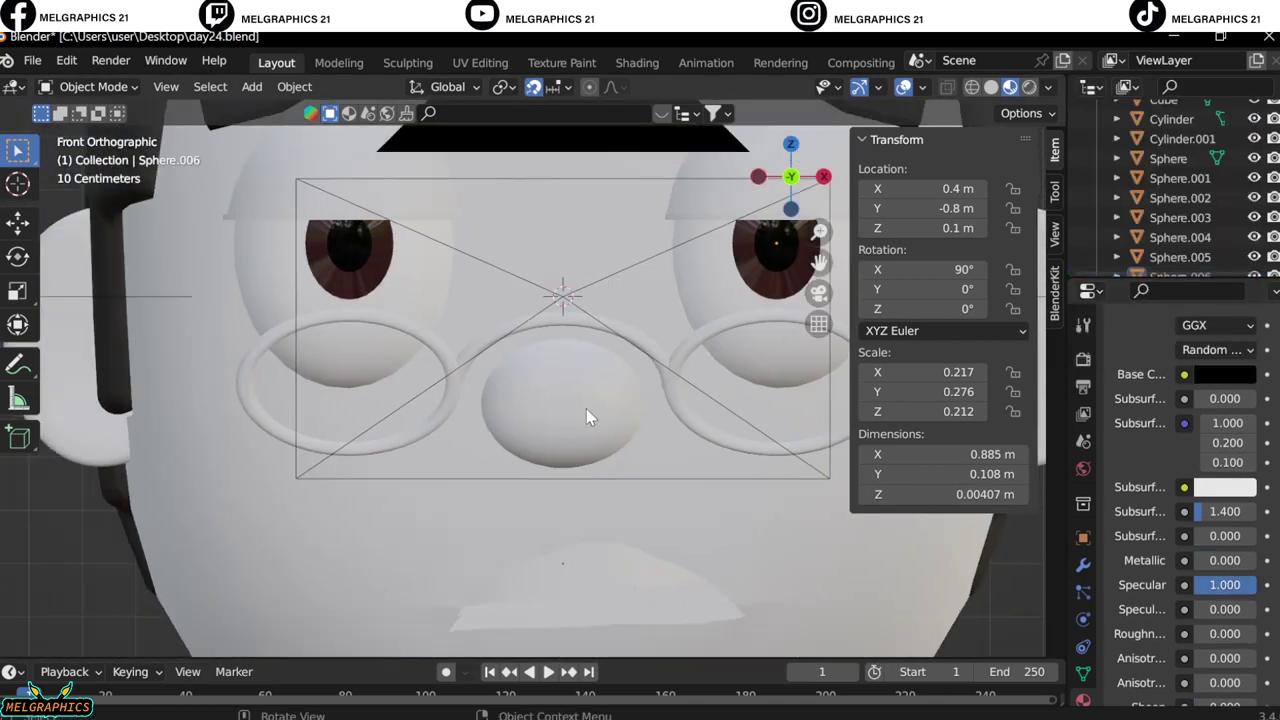
{"action": "left_click", "coordinate": [765, 448]}
{"action": "left_click", "coordinate": [1219, 440]}
{"action": "left_click", "coordinate": [1225, 646]}
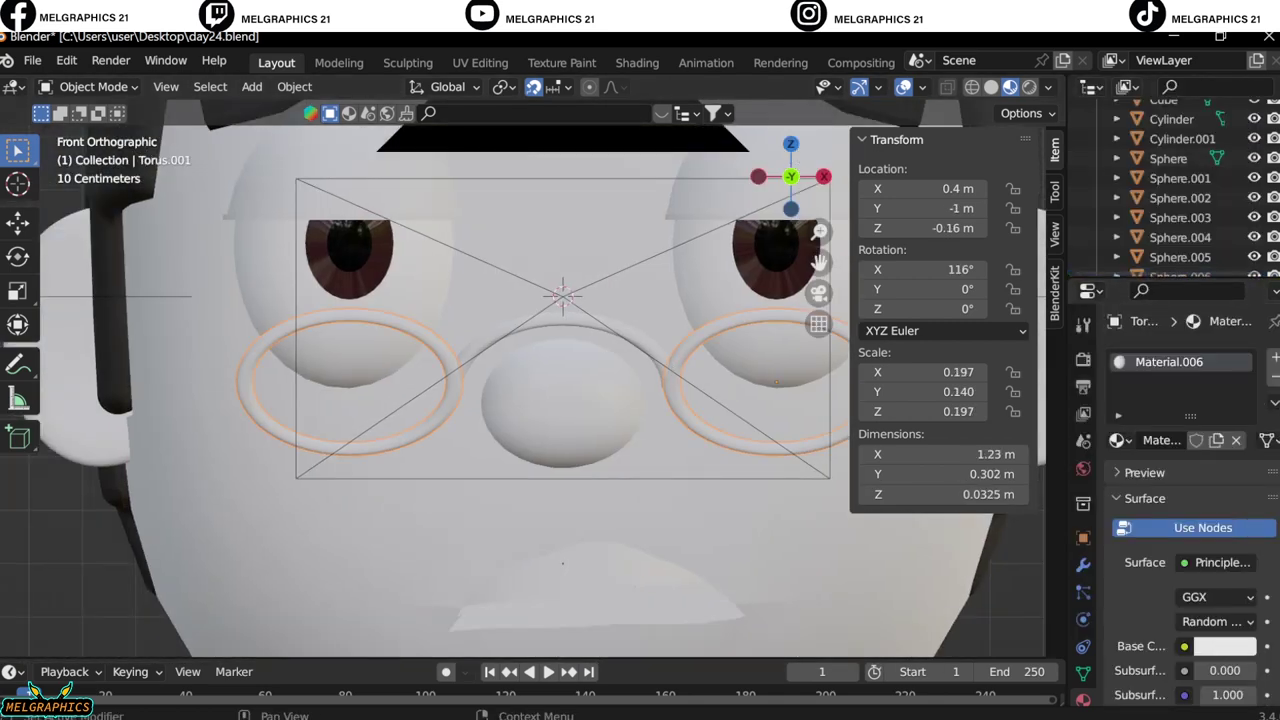
Make the glasses material black and adjust its Metallic and Specular values.
{"action": "scroll", "coordinate": [1180, 500], "scroll_direction": "down", "scroll_amount": 2}
{"action": "left_click", "coordinate": [1225, 545]}
{"action": "left_click_drag", "start_coordinate": [1245, 250], "coordinate": [1245, 394]}
{"action": "scroll", "coordinate": [1180, 500], "scroll_direction": "down", "scroll_amount": 3}
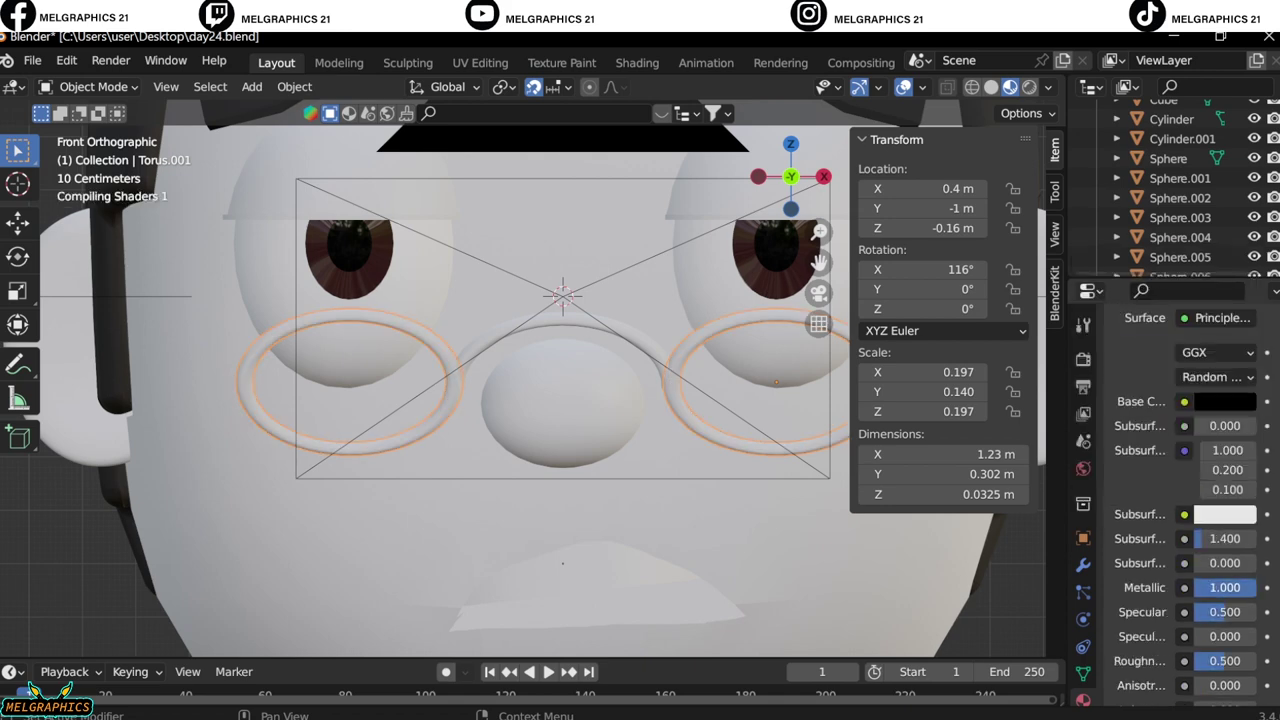
{"action": "left_click", "coordinate": [1225, 588]}
{"action": "left_click_drag", "start_coordinate": [1225, 588], "coordinate": [1150, 588]}
{"action": "scroll", "coordinate": [1220, 608], "scroll_direction": "down", "scroll_amount": 2}
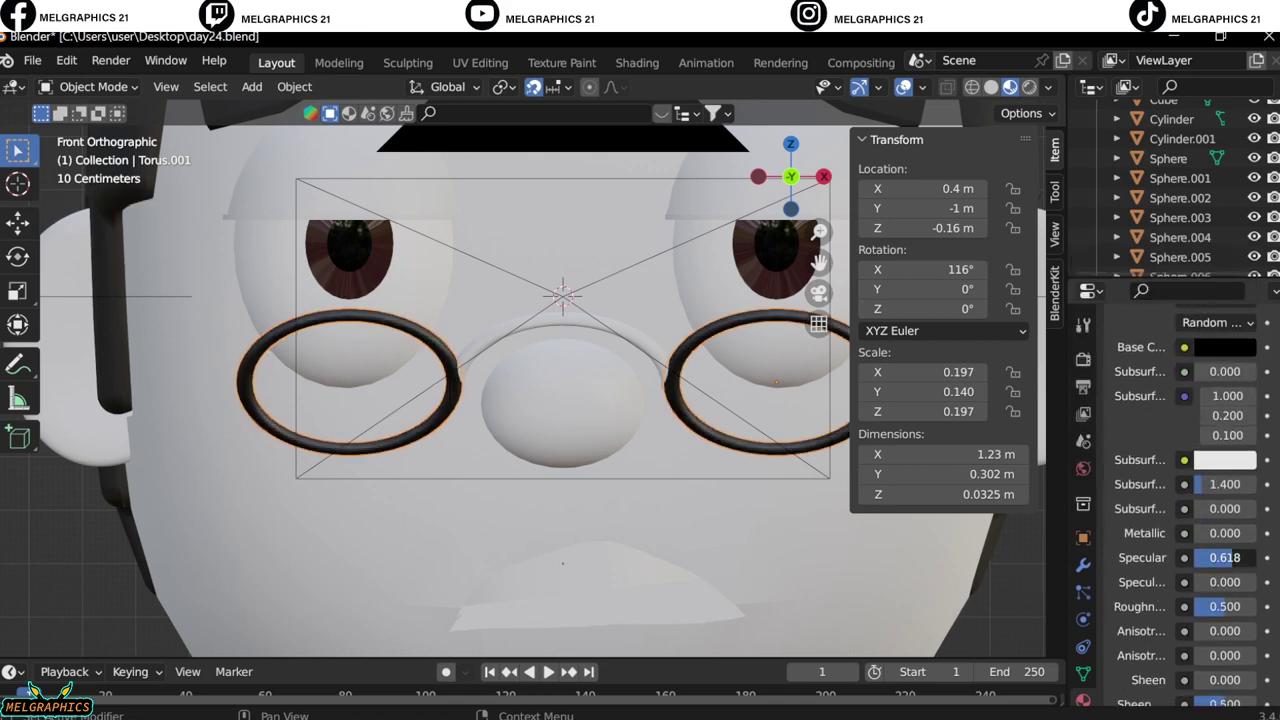
{"action": "left_click_drag", "start_coordinate": [1200, 554], "coordinate": [1258, 554]}
{"action": "scroll", "coordinate": [1180, 550], "scroll_direction": "down", "scroll_amount": 2}
{"action": "left_click", "coordinate": [643, 347]}
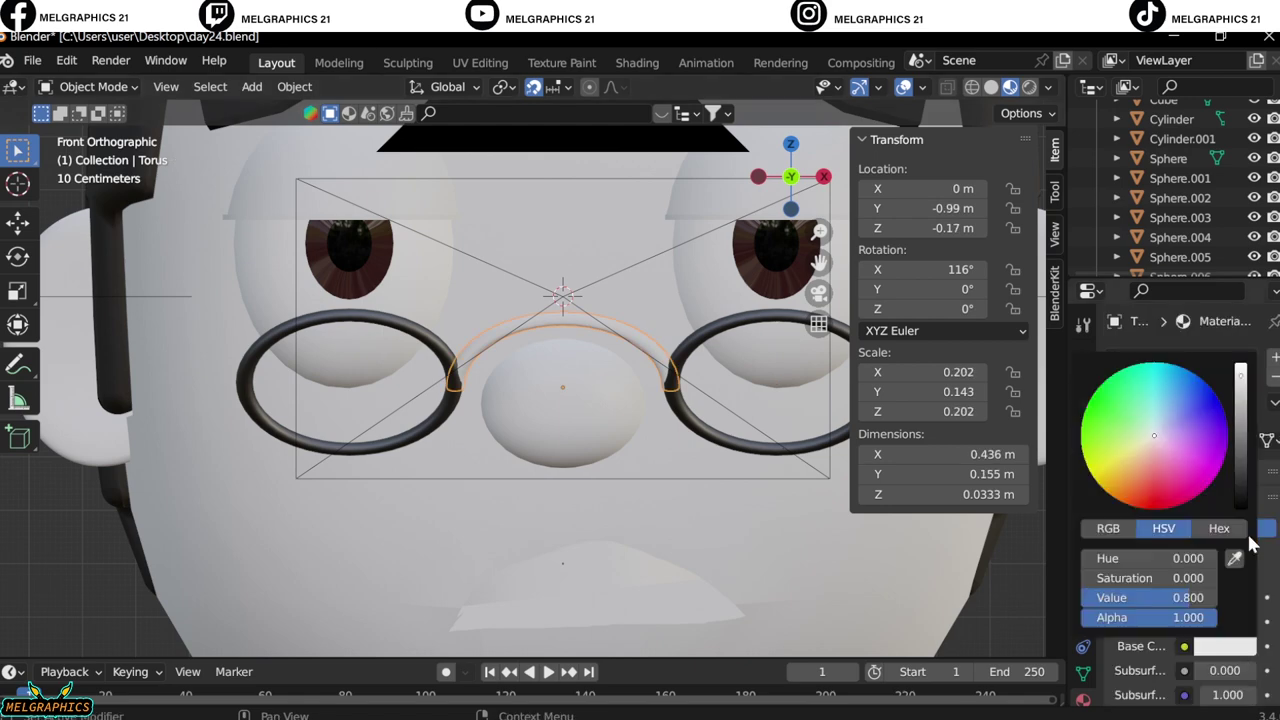
{"action": "left_click_drag", "start_coordinate": [1200, 612], "coordinate": [1256, 612]}
{"action": "scroll", "coordinate": [1255, 584], "scroll_direction": "down", "scroll_amount": 2}
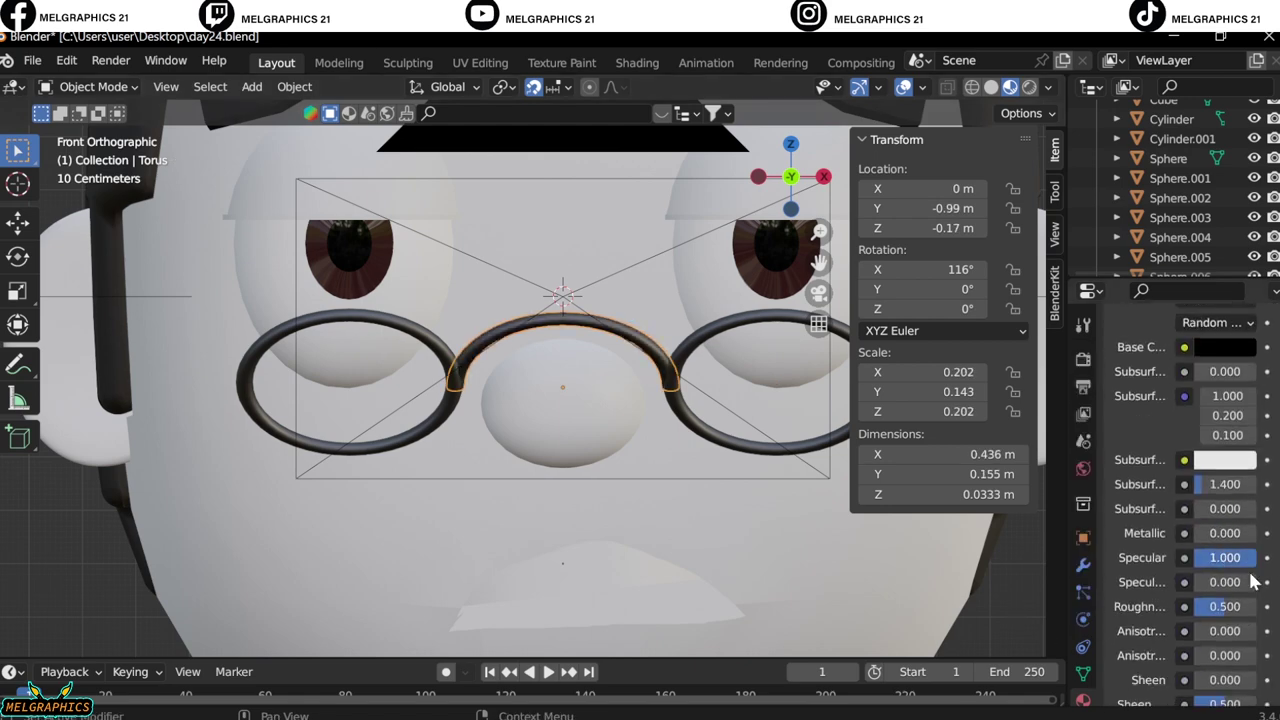
{"action": "scroll", "coordinate": [743, 480], "scroll_direction": "down", "scroll_amount": 4}
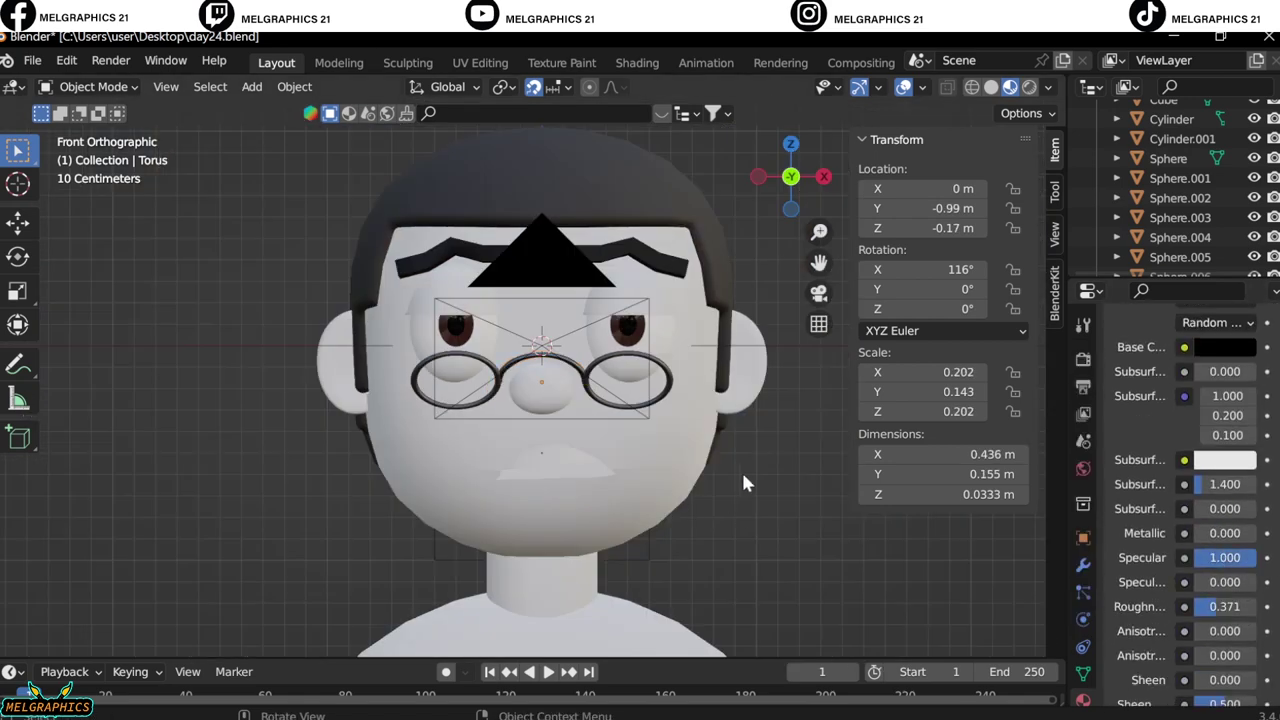
Give the glasses rims a dark brown base colour and Metallic 1.
{"action": "middle_click_drag", "start_coordinate": [743, 480], "coordinate": [606, 337]}
{"action": "left_click", "coordinate": [470, 418]}
{"action": "left_click", "coordinate": [1225, 347]}
{"action": "left_click_drag", "start_coordinate": [1160, 175], "coordinate": [1138, 205]}
{"action": "scroll", "coordinate": [1138, 205], "scroll_direction": "down", "scroll_amount": 2}
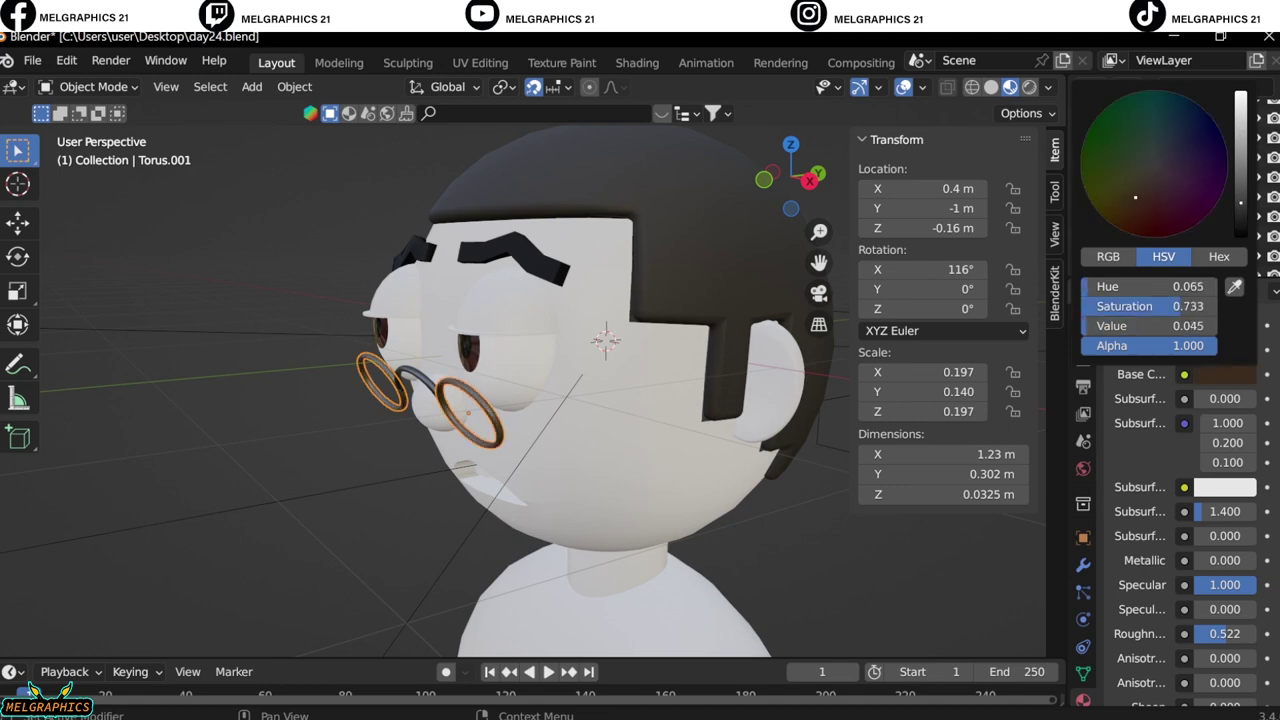
{"action": "key", "text": "KP_1"}
{"action": "middle_click_drag", "start_coordinate": [715, 390], "coordinate": [640, 360]}
{"action": "scroll", "coordinate": [640, 360], "scroll_direction": "up", "scroll_amount": 3}
{"action": "left_click_drag", "start_coordinate": [1200, 533], "coordinate": [1256, 533]}
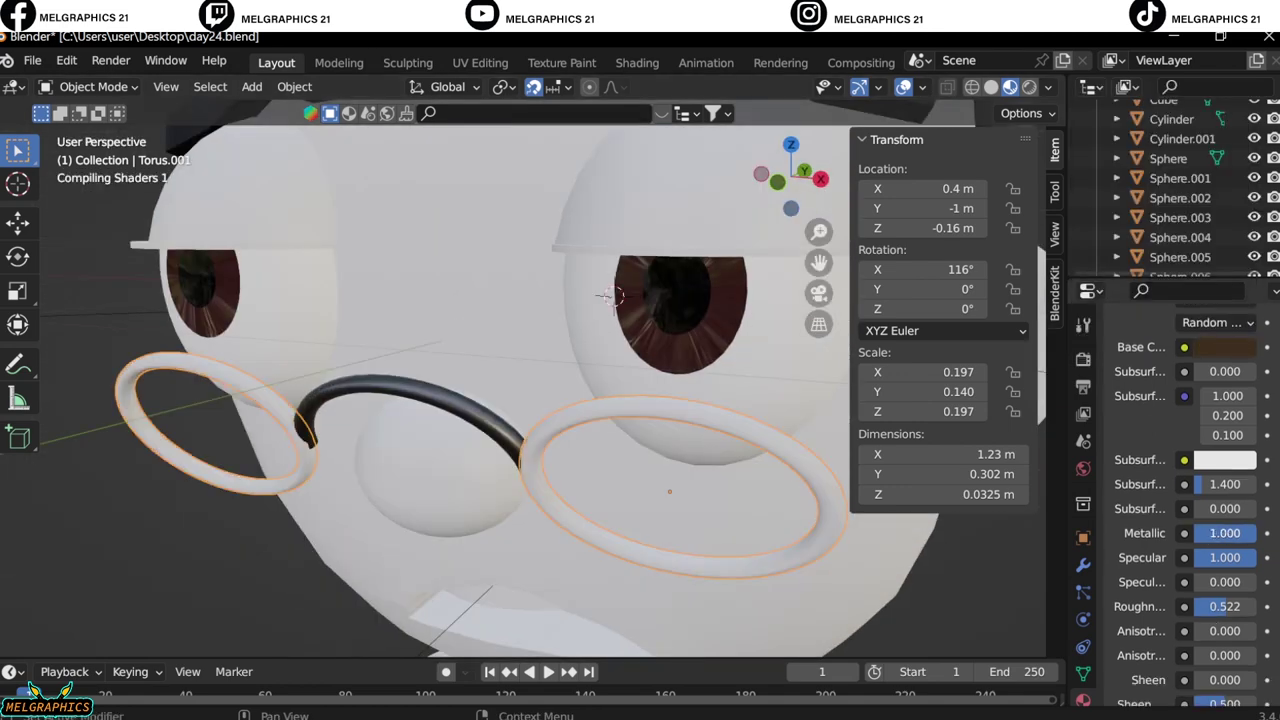
{"action": "mouse_move", "coordinate": [700, 450]}
{"action": "middle_mouse_down"}
{"action": "mouse_move", "coordinate": [894, 579]}
{"action": "mouse_move", "coordinate": [651, 423]}
{"action": "middle_mouse_up"}
{"action": "key", "text": "KP_1"}
Select the glasses bridge, then the body to begin colouring the shirt.
{"action": "left_click", "coordinate": [556, 330]}
{"action": "scroll", "coordinate": [651, 423], "scroll_direction": "down", "scroll_amount": 3}
{"action": "key", "text": "KP_1"}
{"action": "left_click", "coordinate": [540, 610]}
{"action": "left_click", "coordinate": [1225, 604]}
Pick a red-pink base colour for the shirt.
{"action": "left_click", "coordinate": [1155, 487]}
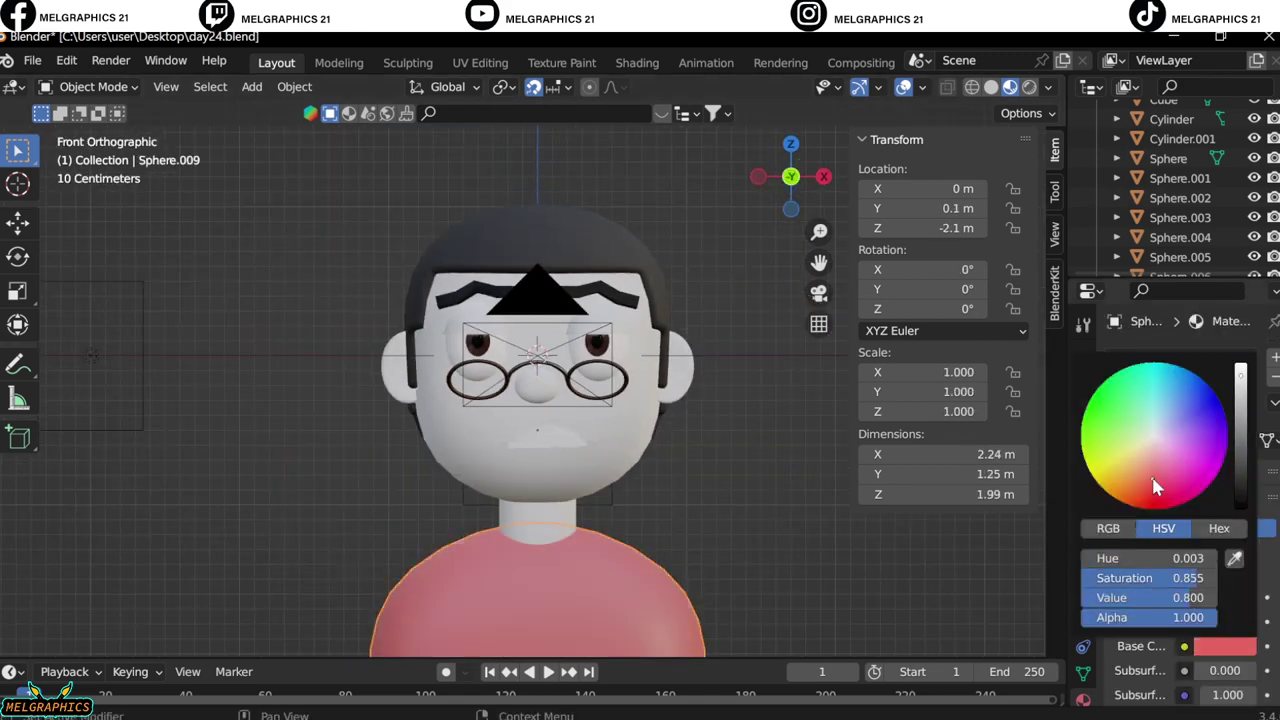
{"action": "middle_click_drag", "start_coordinate": [800, 520], "coordinate": [692, 518]}
{"action": "key", "text": "KP_1"}
{"action": "scroll", "coordinate": [647, 482], "scroll_direction": "up", "scroll_amount": 4}
Colour the head skin pink, then darken it to brown.
{"action": "left_click", "coordinate": [647, 482]}
{"action": "left_click", "coordinate": [1225, 646]}
{"action": "left_click", "coordinate": [1148, 474]}
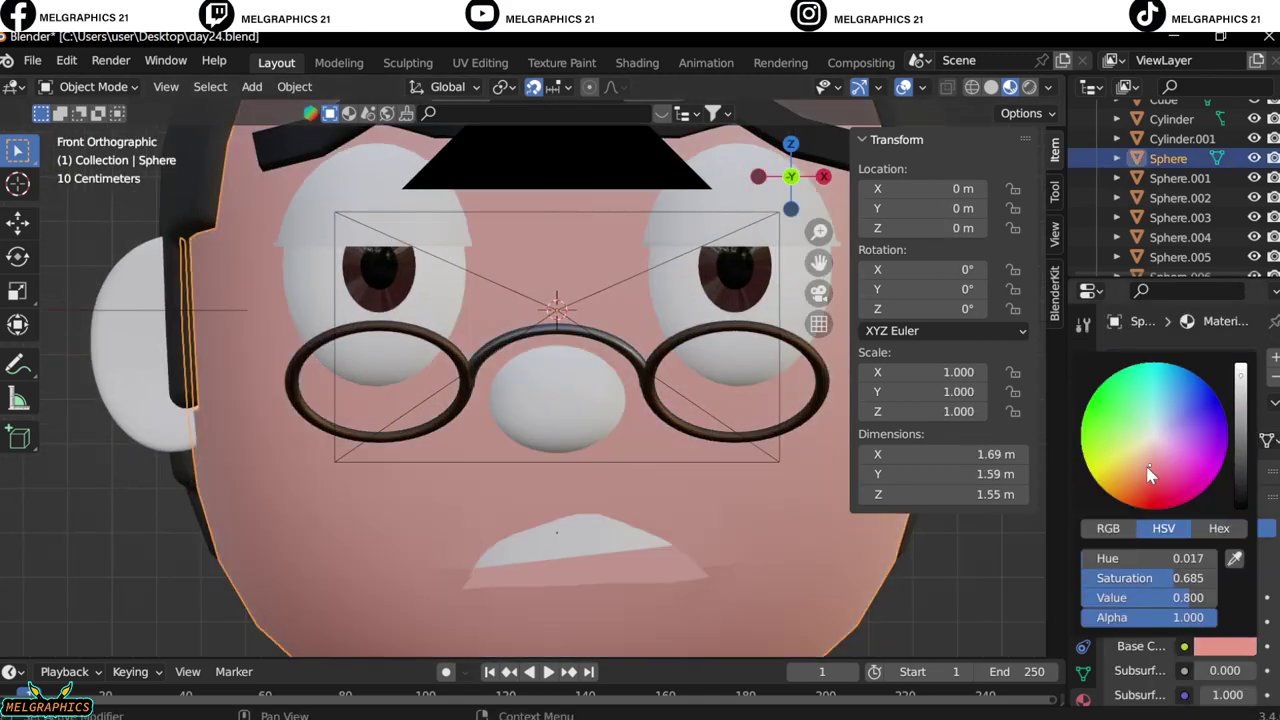
{"action": "left_click_drag", "start_coordinate": [1148, 474], "coordinate": [1144, 463]}
{"action": "scroll", "coordinate": [1144, 463], "scroll_direction": "down", "scroll_amount": 5}
{"action": "middle_click_drag", "start_coordinate": [770, 557], "coordinate": [700, 540]}
{"action": "scroll", "coordinate": [700, 540], "scroll_direction": "down", "scroll_amount": 3}
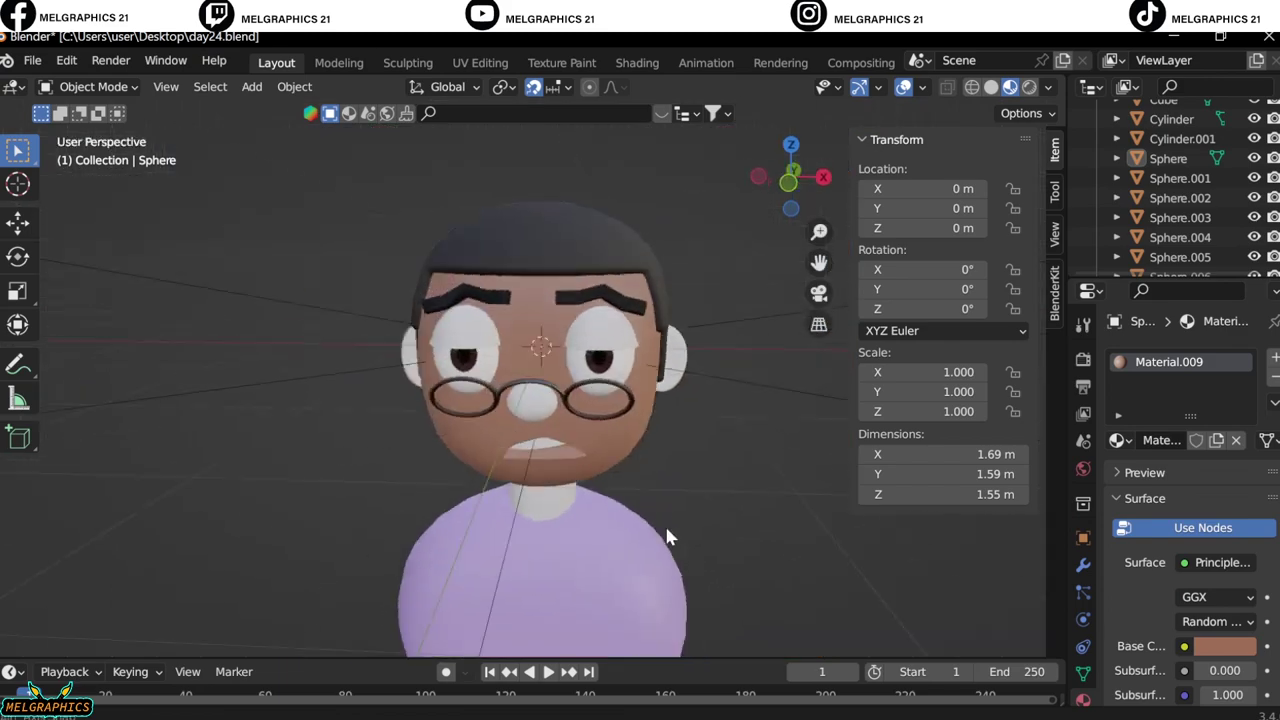
{"action": "scroll", "coordinate": [600, 400], "scroll_direction": "up", "scroll_amount": 4}
Enter Edit Mode on the head, select the lower lip loop, and read the head's skin colour values.
{"action": "left_click", "coordinate": [87, 86]}
{"action": "left_click", "coordinate": [95, 129]}
{"action": "left_click", "coordinate": [664, 524], "text": "alt"}
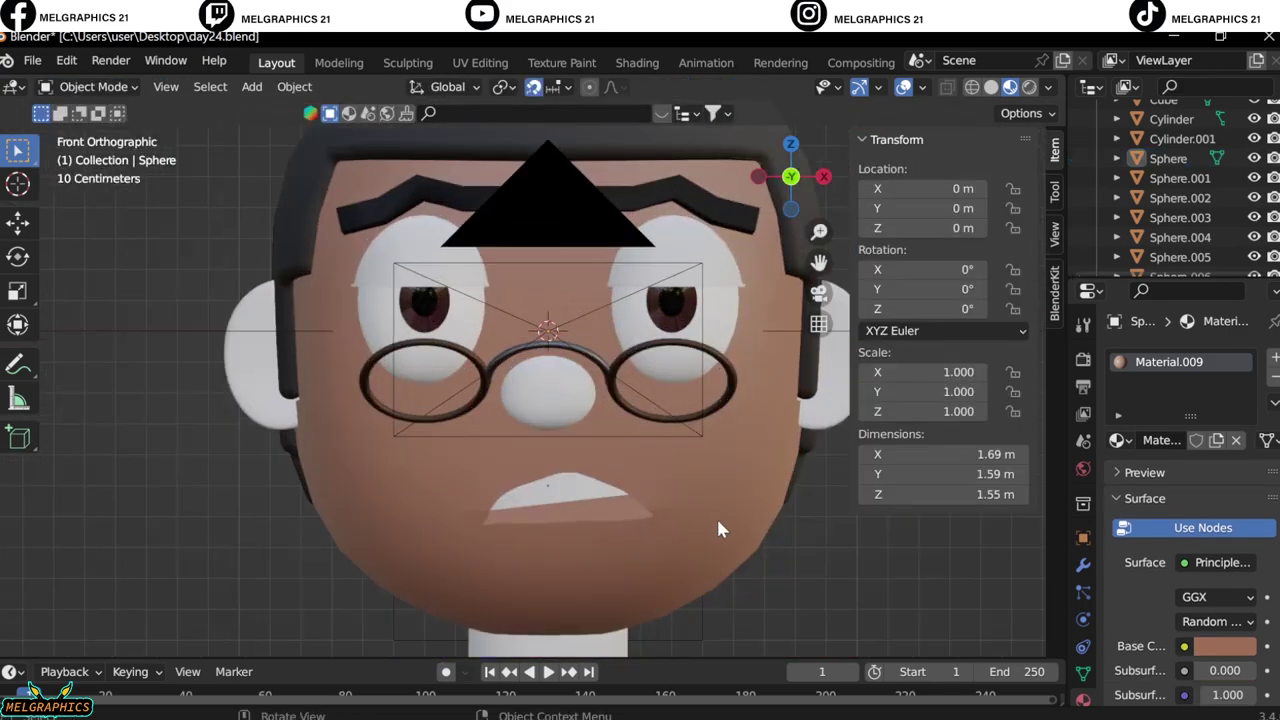
{"action": "left_click", "coordinate": [1225, 646]}
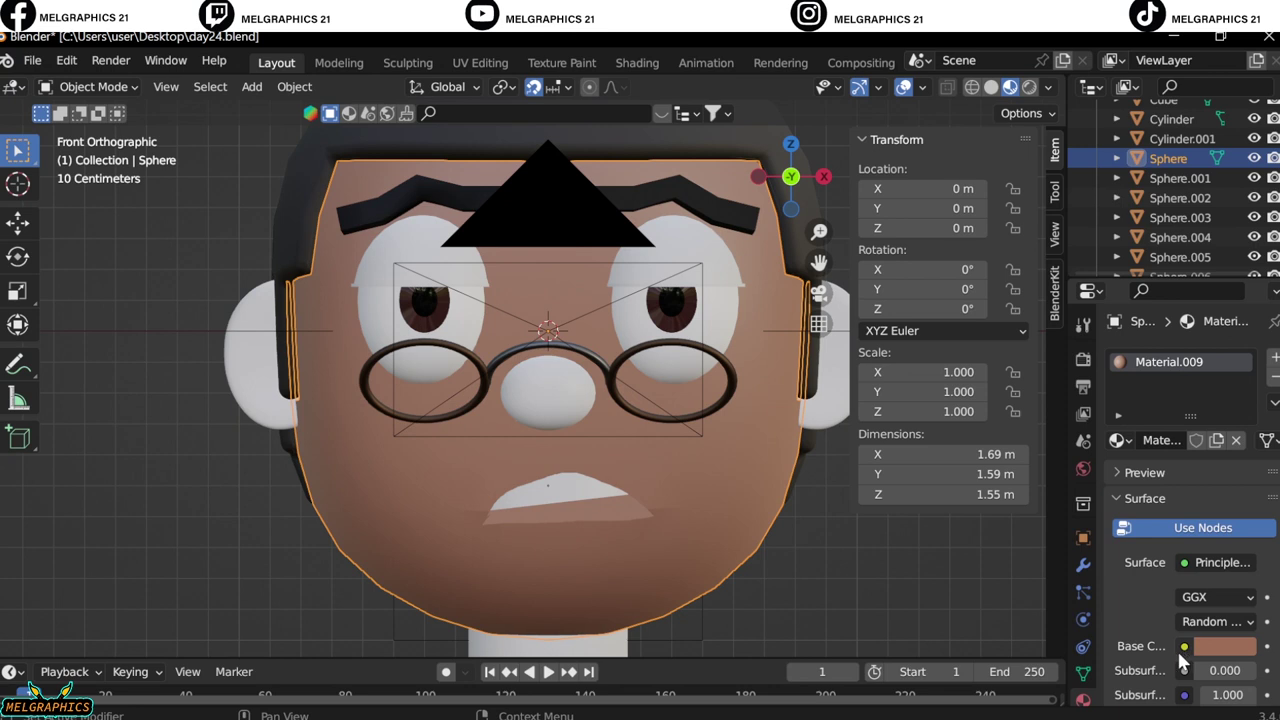
{"action": "left_click", "coordinate": [1230, 646]}
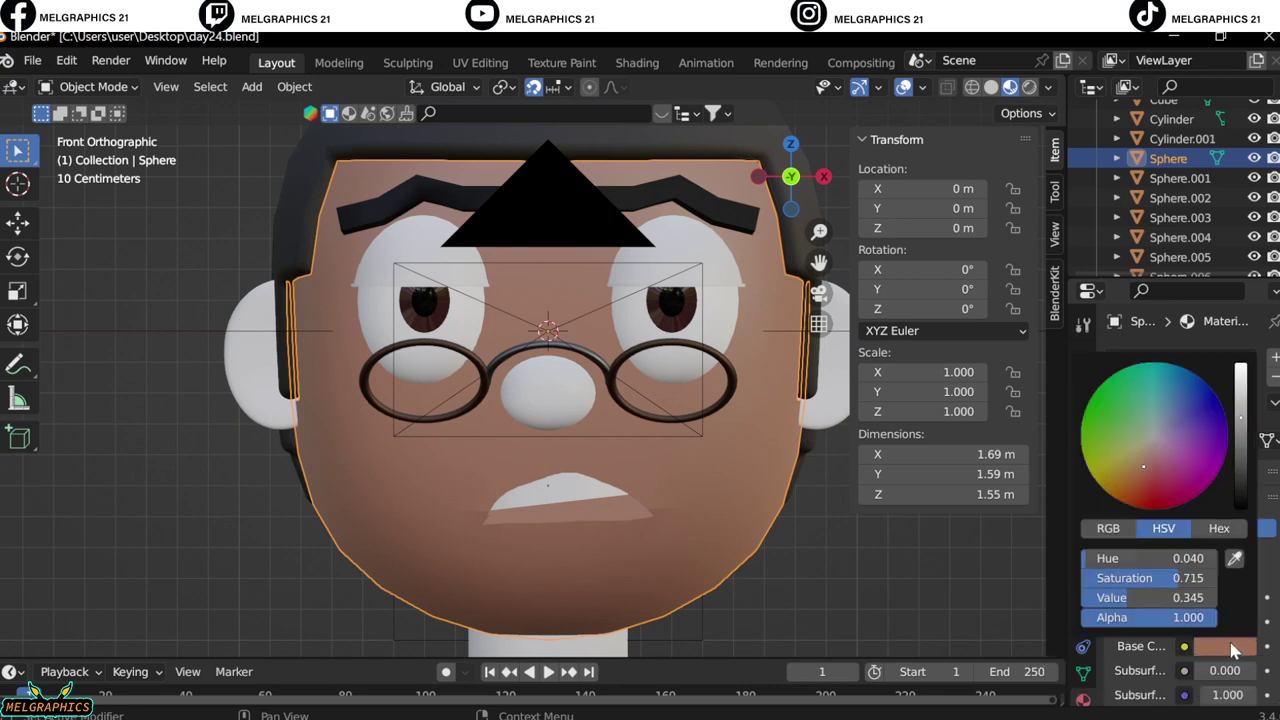
Set the ears' colour saturation to 0.1 and adjust the neck's colour values.
{"action": "left_click", "coordinate": [1180, 178]}
{"action": "left_click", "coordinate": [1225, 646]}
{"action": "left_click", "coordinate": [1178, 578]}
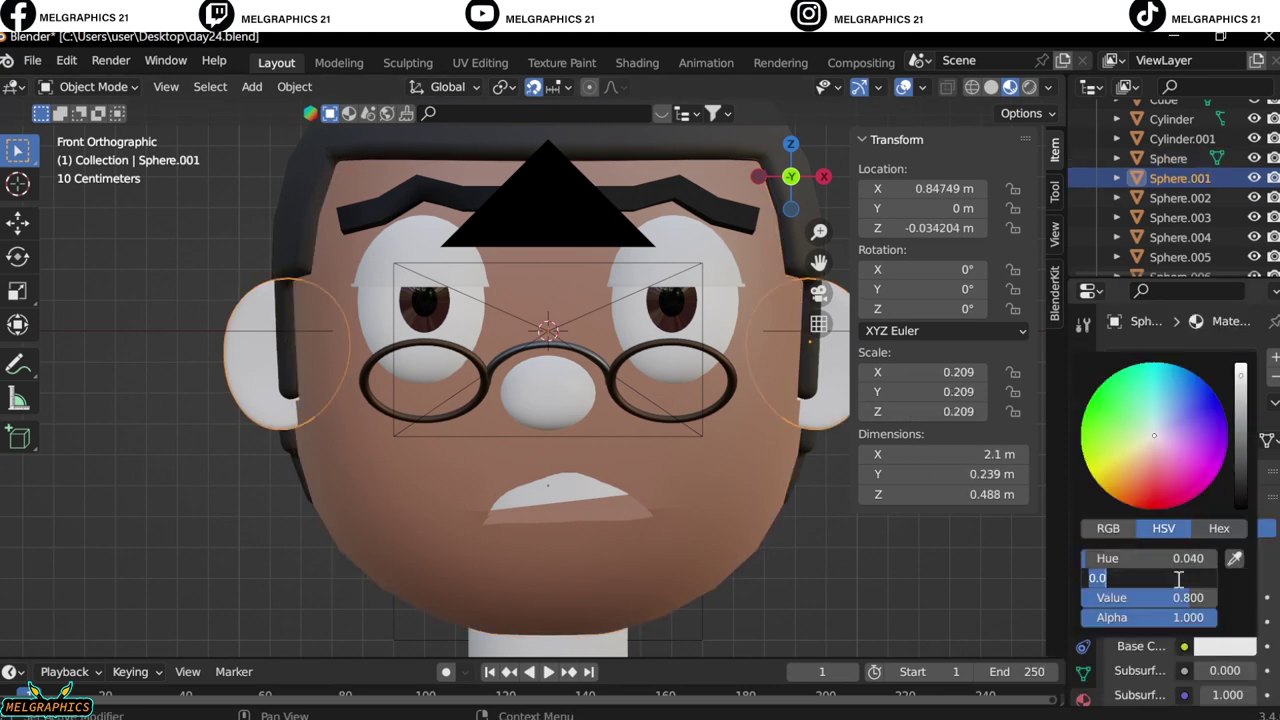
{"action": "type", "text": "0.1"}
{"action": "key", "text": "Return"}
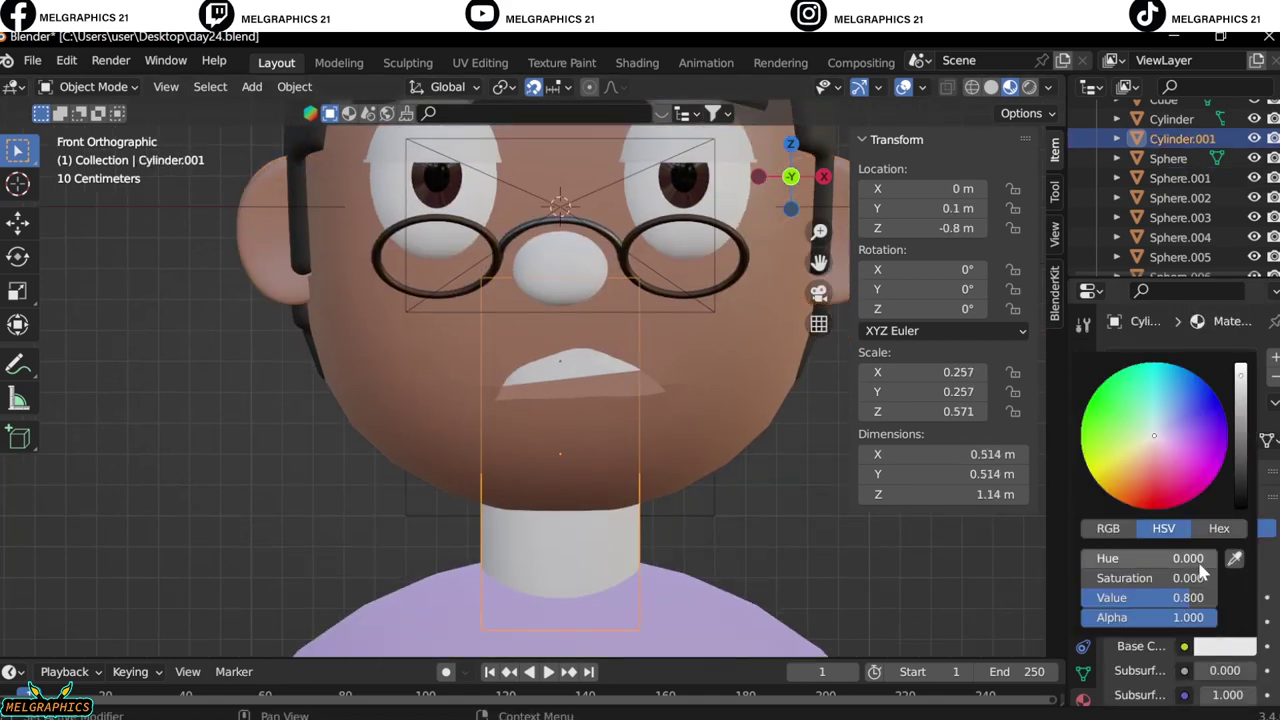
{"action": "left_click", "coordinate": [1200, 558]}
{"action": "type", "text": ".04"}
{"action": "key", "text": "Return"}
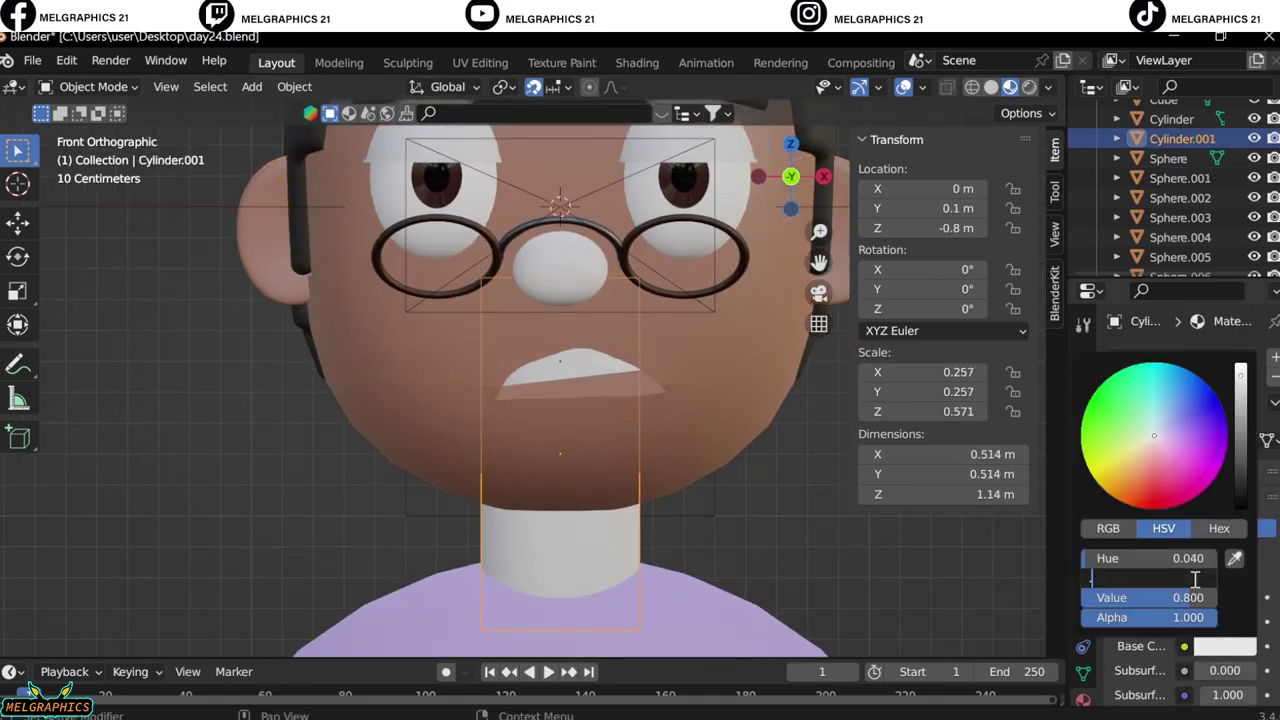
Set the nose colour to hue 0.04, saturation 0.7, value 0.6, then view through the camera.
{"action": "left_click", "coordinate": [728, 188]}
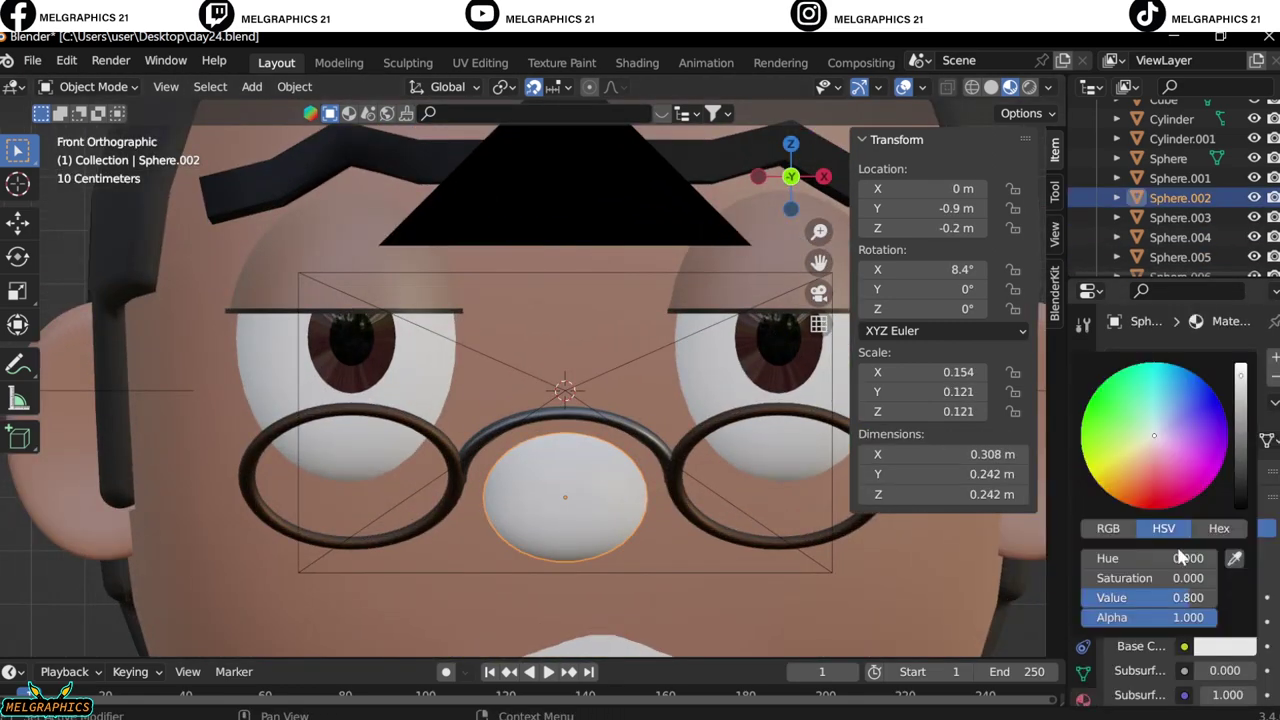
{"action": "left_click", "coordinate": [1180, 557]}
{"action": "type", "text": "0.04"}
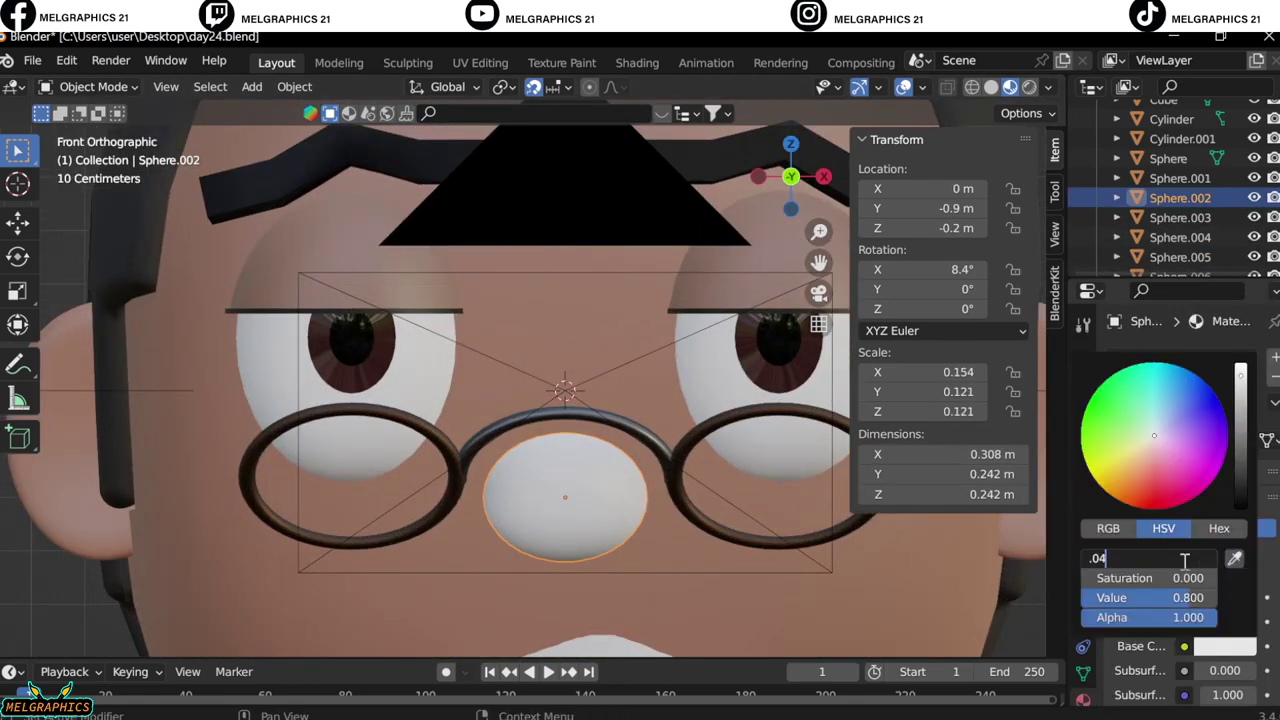
{"action": "left_click", "coordinate": [1210, 580]}
{"action": "type", "text": "0.7"}
{"action": "key", "text": "Tab"}
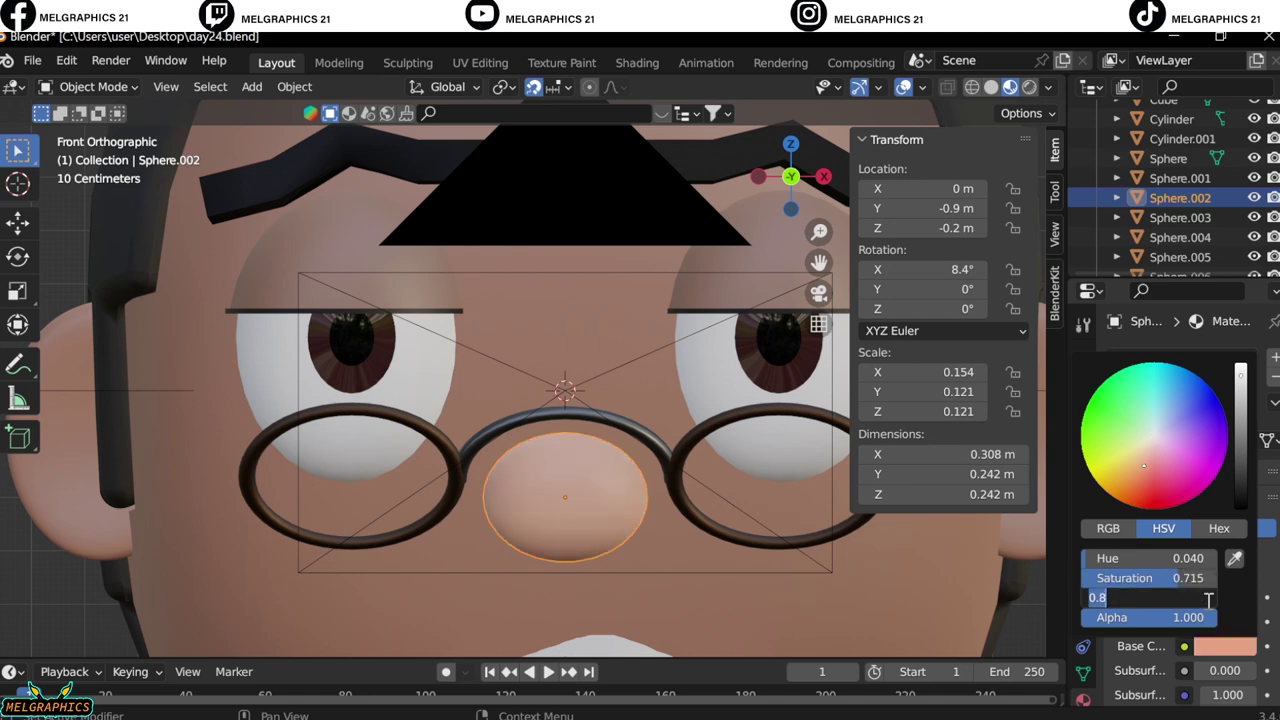
{"action": "type", "text": "0.6"}
{"action": "key", "text": "Return"}
{"action": "scroll", "coordinate": [684, 483], "scroll_direction": "down", "scroll_amount": 8}
{"action": "scroll", "coordinate": [640, 490], "scroll_direction": "down", "scroll_amount": 2}
{"action": "key", "text": "KP_0"}
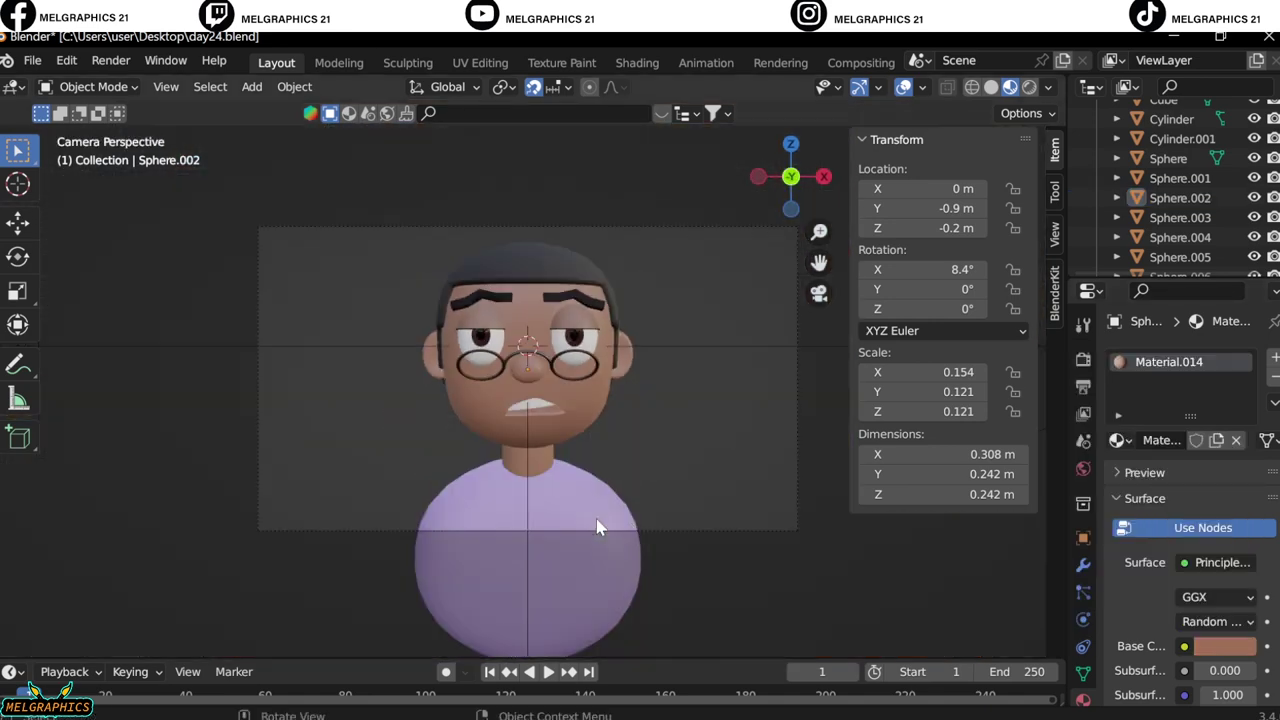
Save the project and import Cyclorama.fbx from the Downloads folder.
{"action": "left_click", "coordinate": [32, 60]}
{"action": "left_click", "coordinate": [50, 190]}
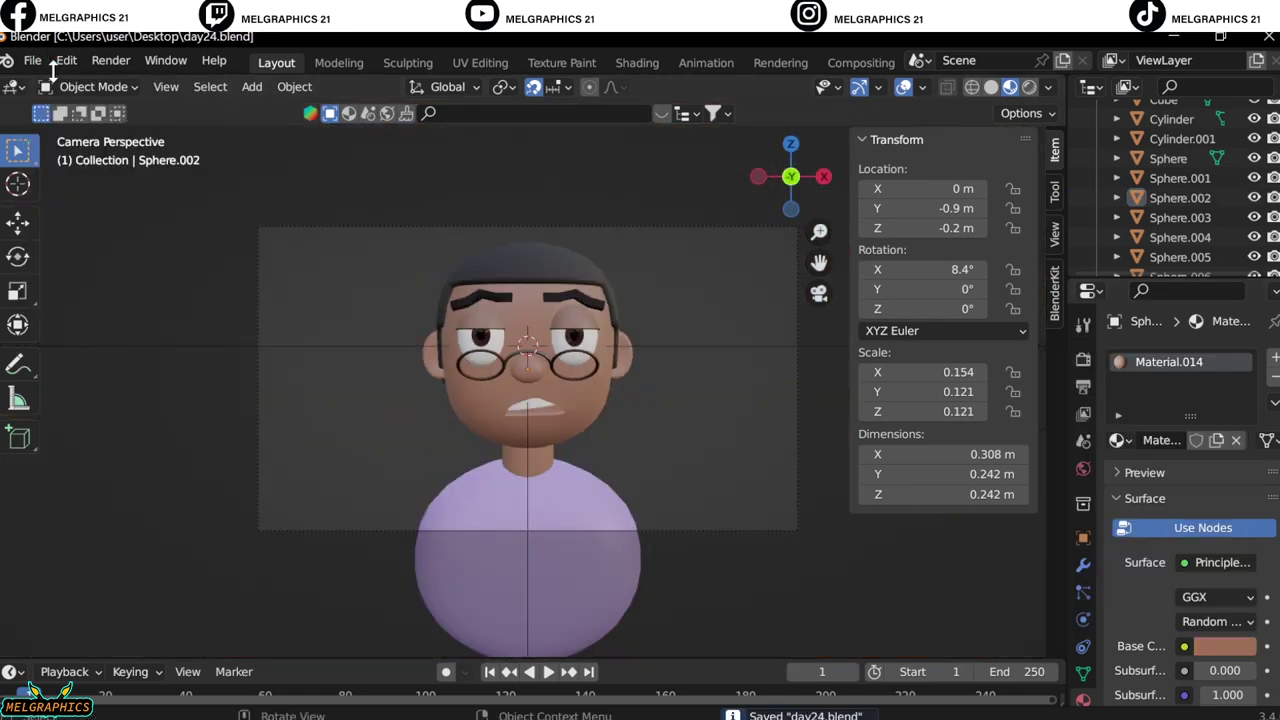
{"action": "left_click", "coordinate": [32, 60]}
{"action": "mouse_move", "coordinate": [66, 326]}
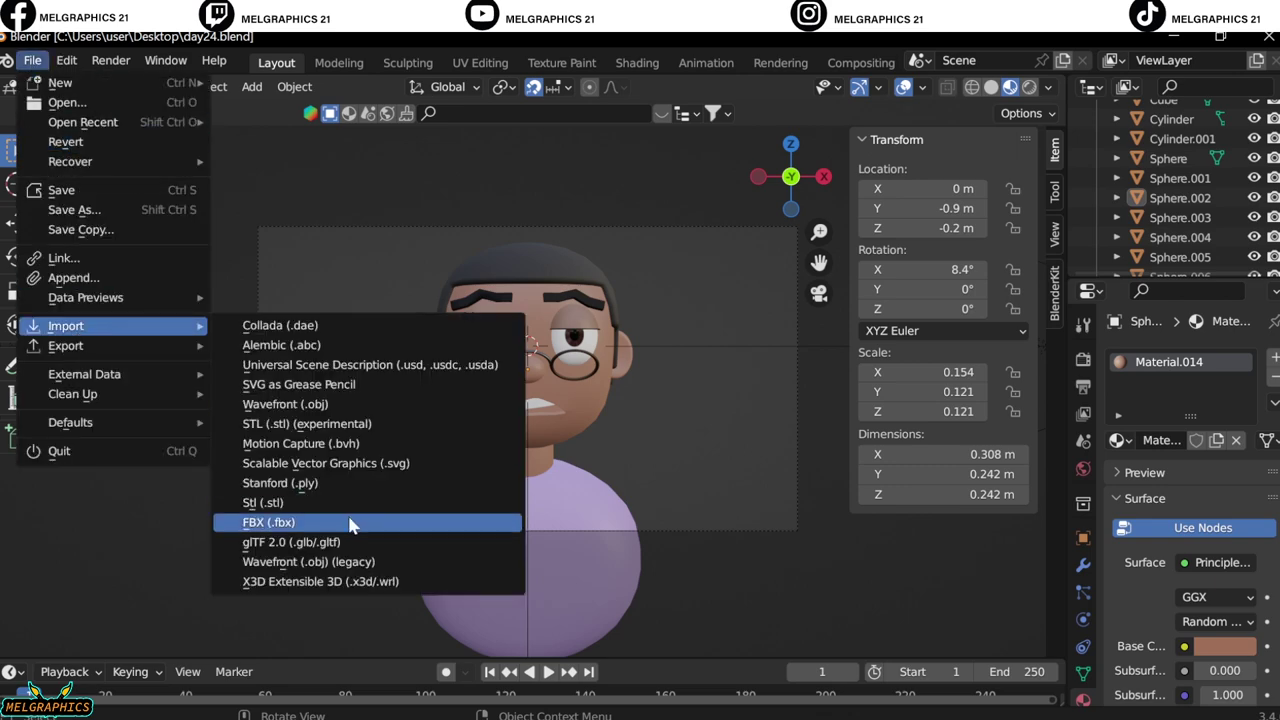
{"action": "left_click", "coordinate": [352, 520]}
{"action": "left_click", "coordinate": [177, 535]}
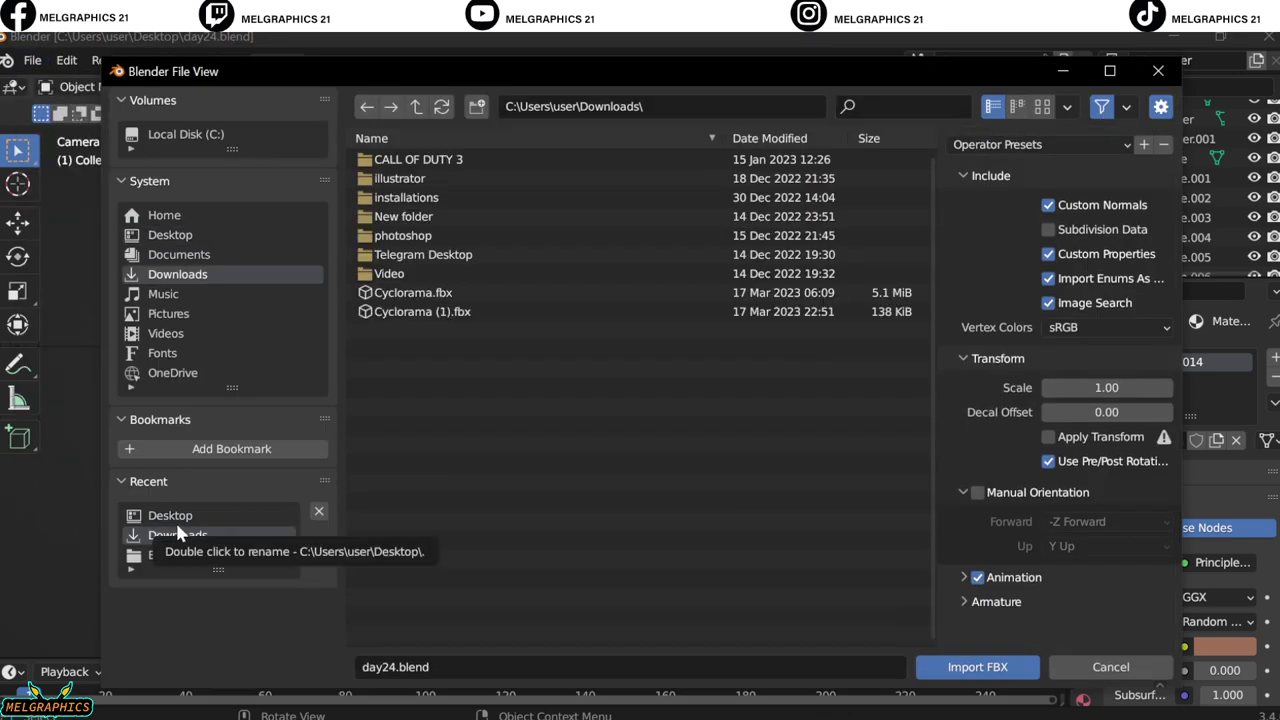
{"action": "key", "text": "Escape"}
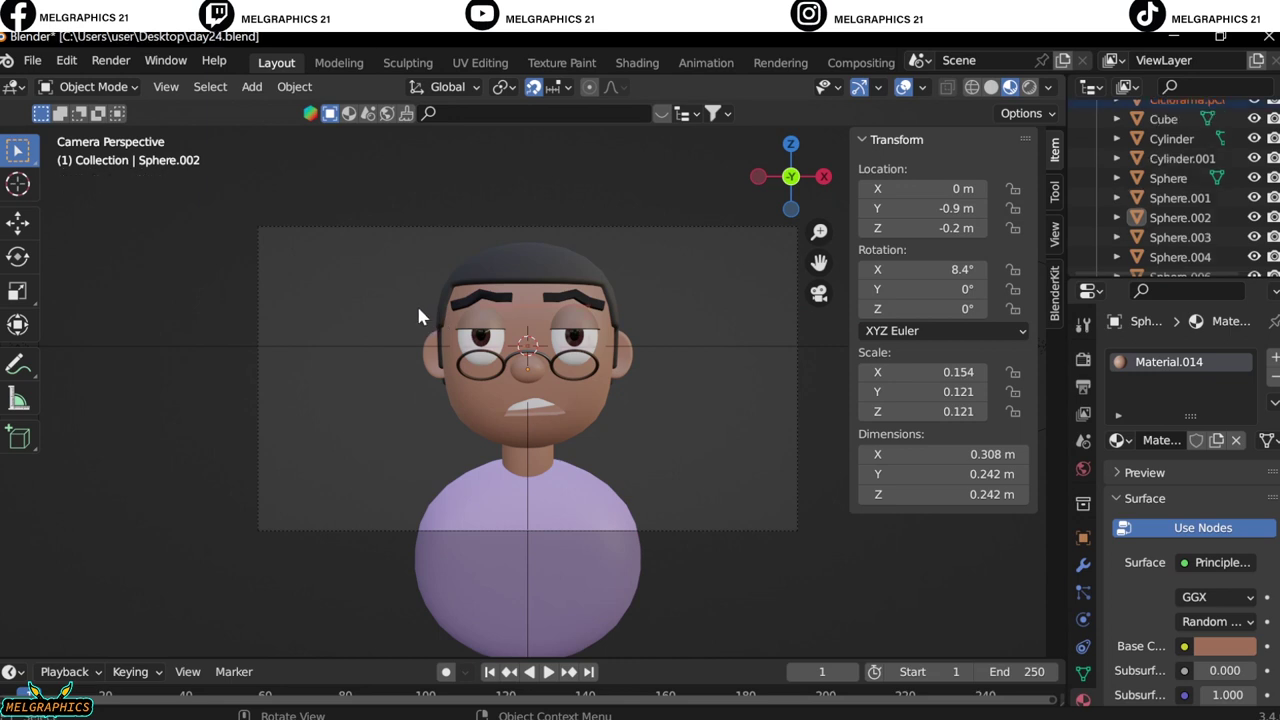
Scale up the cyclorama backdrop and lower it along Z beneath the bust.
{"action": "key", "text": "s"}
{"action": "left_click", "coordinate": [772, 432]}
{"action": "key", "text": "KP_3"}
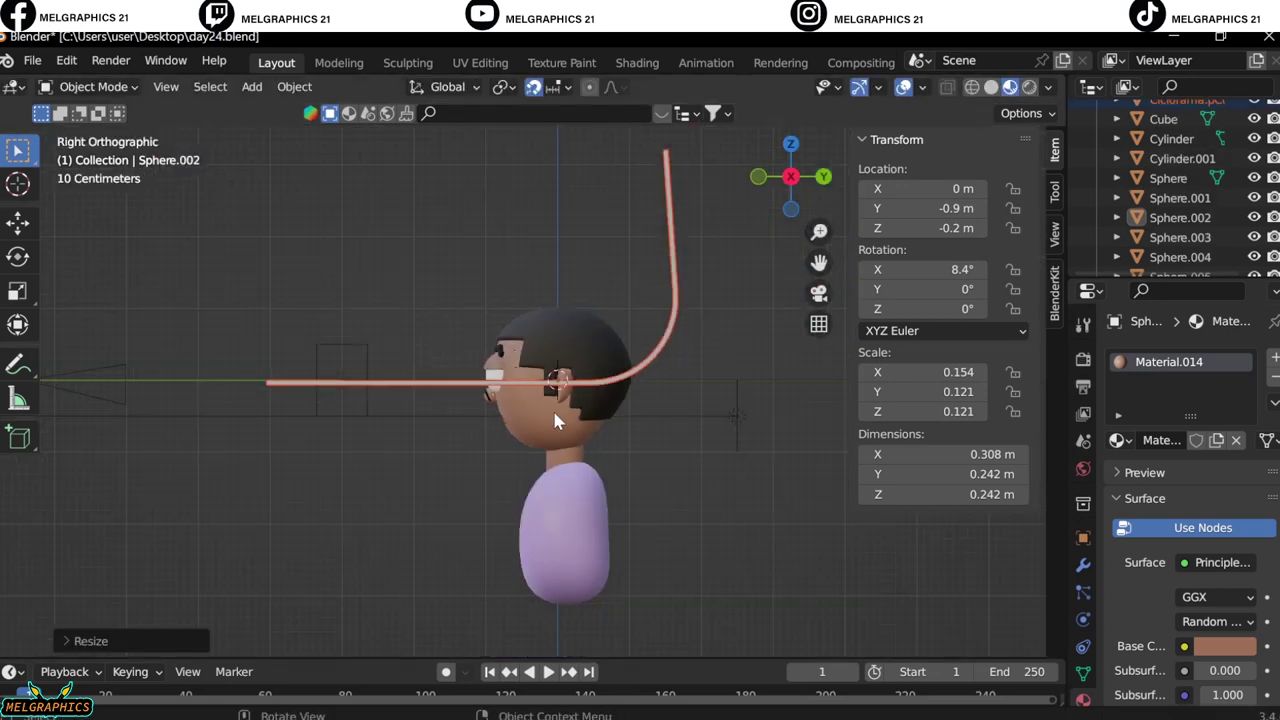
{"action": "key", "text": "g"}
{"action": "key", "text": "z"}
{"action": "left_click", "coordinate": [801, 587]}
{"action": "key", "text": "KP_0"}
Tint the cyclorama backdrop's base colour maroon.
{"action": "left_click", "coordinate": [804, 584]}
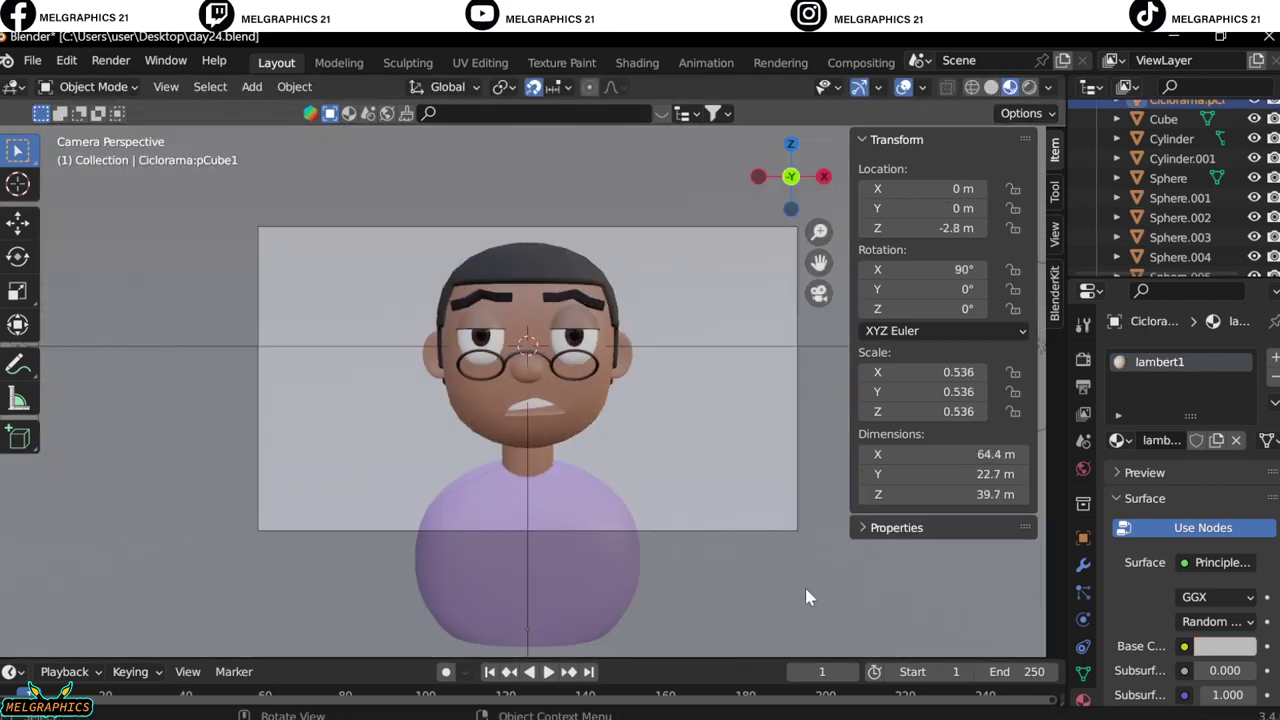
{"action": "left_click", "coordinate": [1224, 646]}
{"action": "left_click", "coordinate": [1185, 420]}
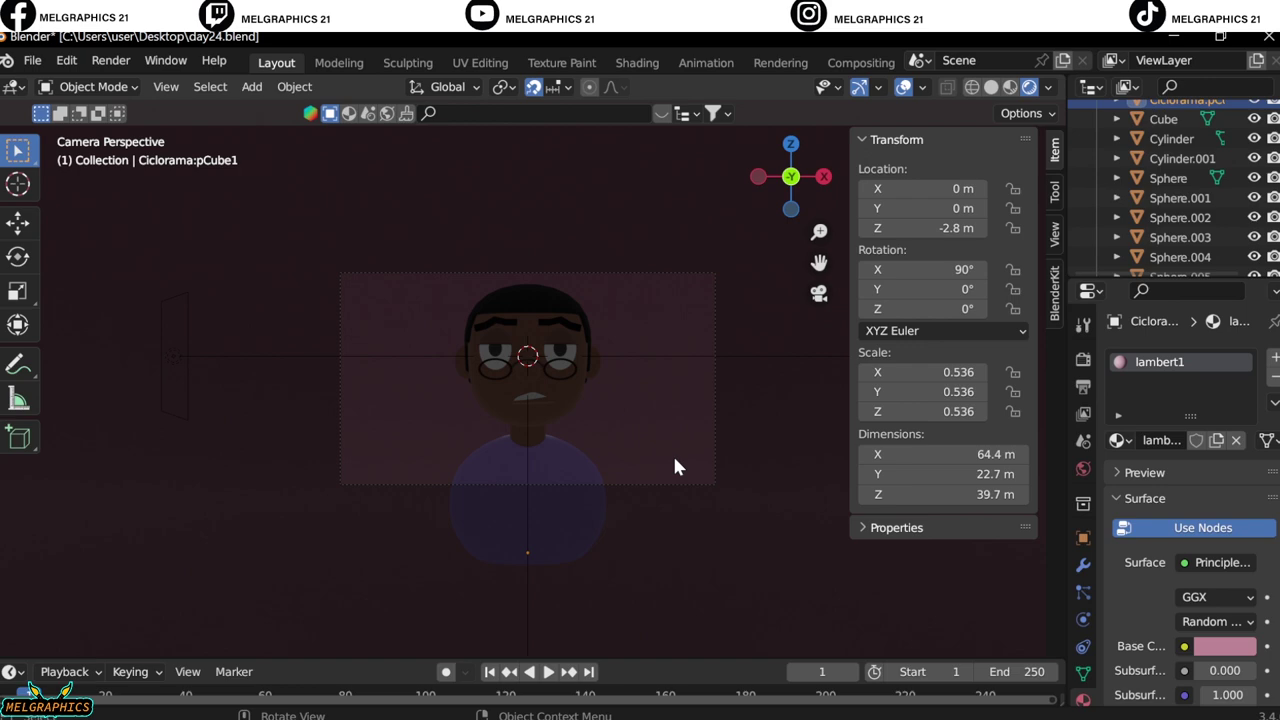
Set the key area light's power to 200 W.
{"action": "key", "text": "KP_7"}
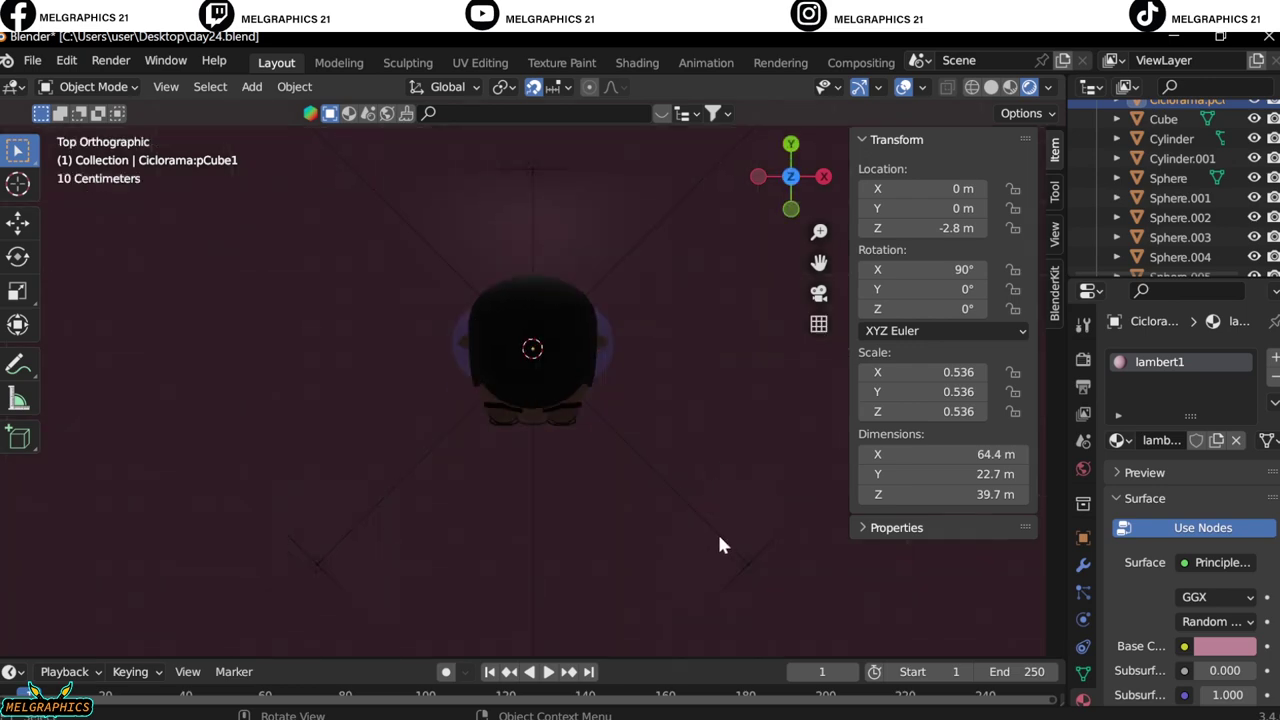
{"action": "left_click", "coordinate": [748, 565]}
{"action": "double_click", "coordinate": [1215, 491]}
{"action": "type", "text": "200"}
{"action": "key", "text": "Return"}
{"action": "key", "text": "KP_0"}
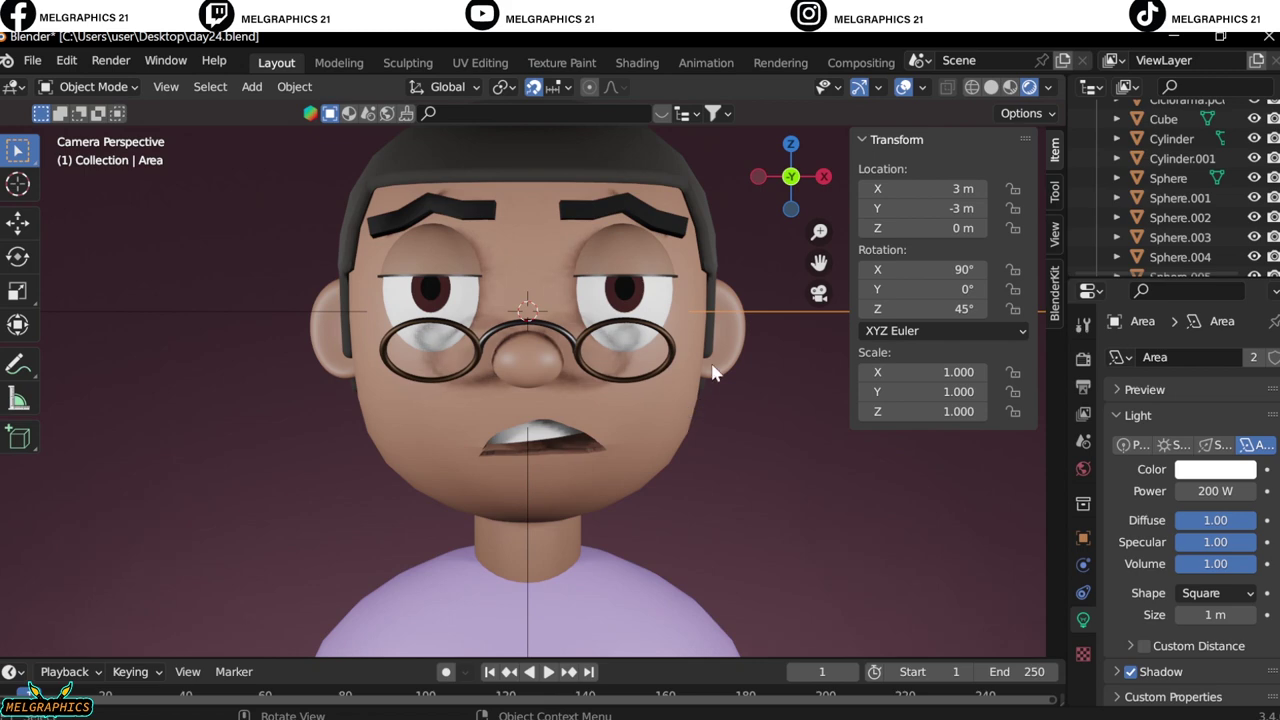
Make the rear area light salmon-red with 250 W power.
{"action": "key", "text": "KP_3"}
{"action": "left_click", "coordinate": [838, 432]}
{"action": "key", "text": "KP_0"}
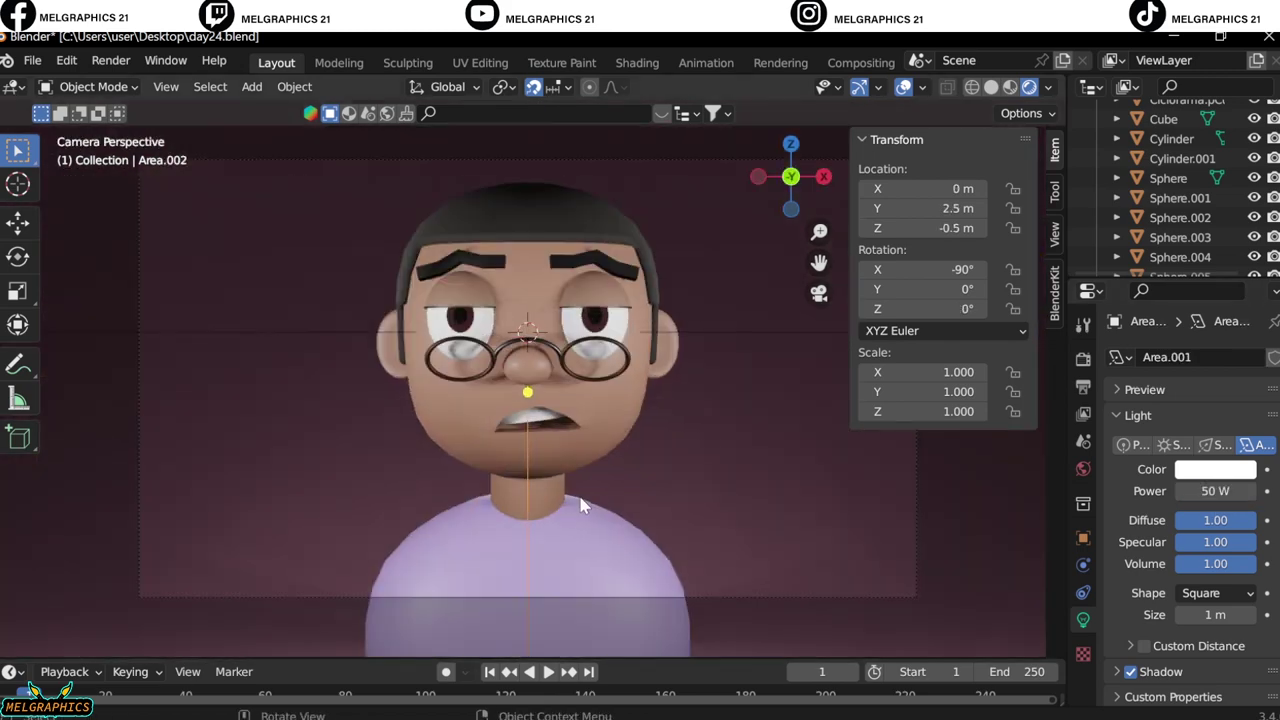
{"action": "middle_click_drag", "start_coordinate": [663, 460], "coordinate": [826, 444]}
{"action": "left_click", "coordinate": [1215, 469]}
{"action": "left_click", "coordinate": [1225, 225]}
{"action": "double_click", "coordinate": [1215, 491]}
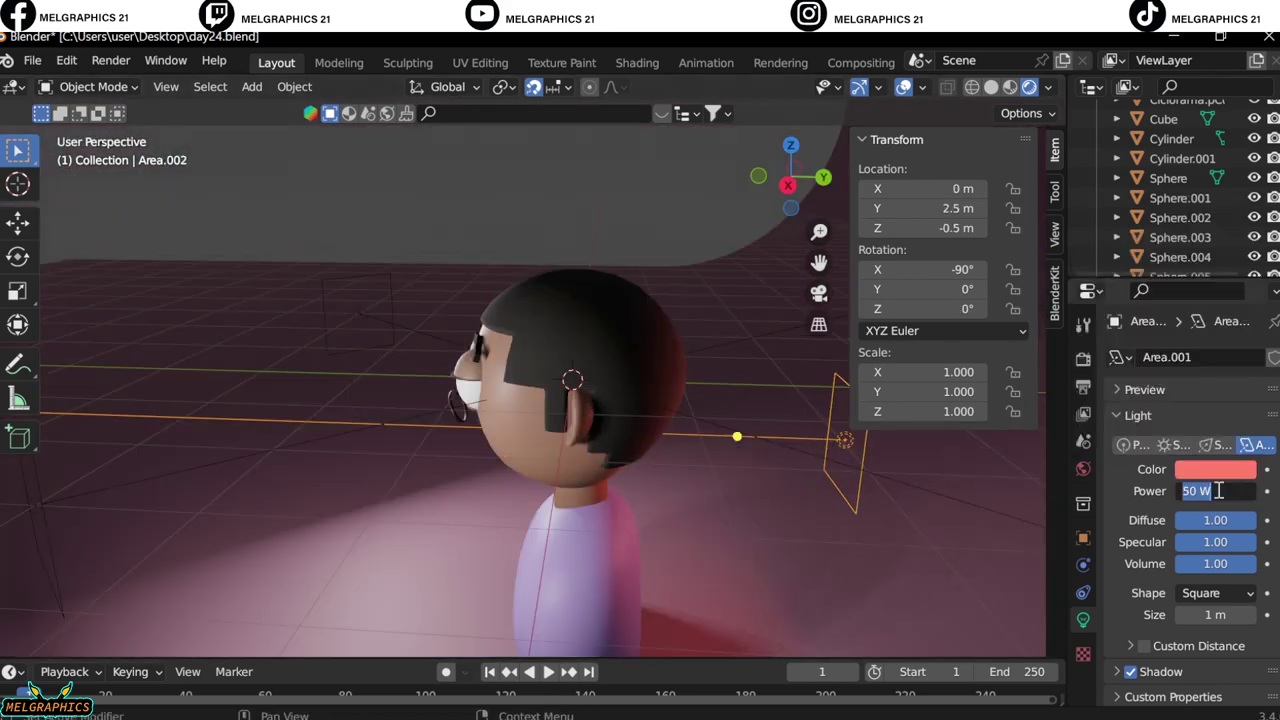
{"action": "type", "text": "250"}
{"action": "key", "text": "Return"}
{"action": "key", "text": "KP_0"}
Lower the rear area light slightly along Z behind the bust.
{"action": "key", "text": "KP_3"}
{"action": "key", "text": "g"}
{"action": "left_click", "coordinate": [737, 506]}
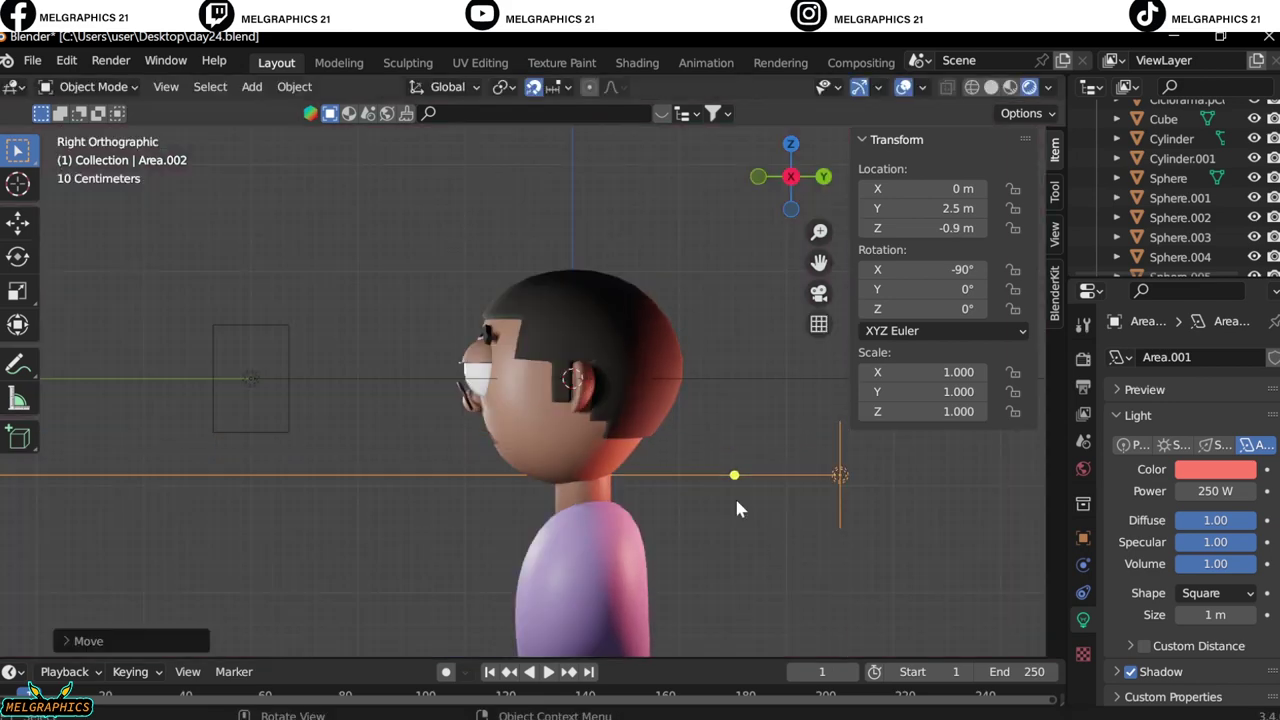
{"action": "key", "text": "KP_0"}
{"action": "left_click", "coordinate": [230, 323]}
{"action": "key", "text": "KP_3"}
{"action": "left_click", "coordinate": [686, 480]}
{"action": "key", "text": "g"}
{"action": "key", "text": "z"}
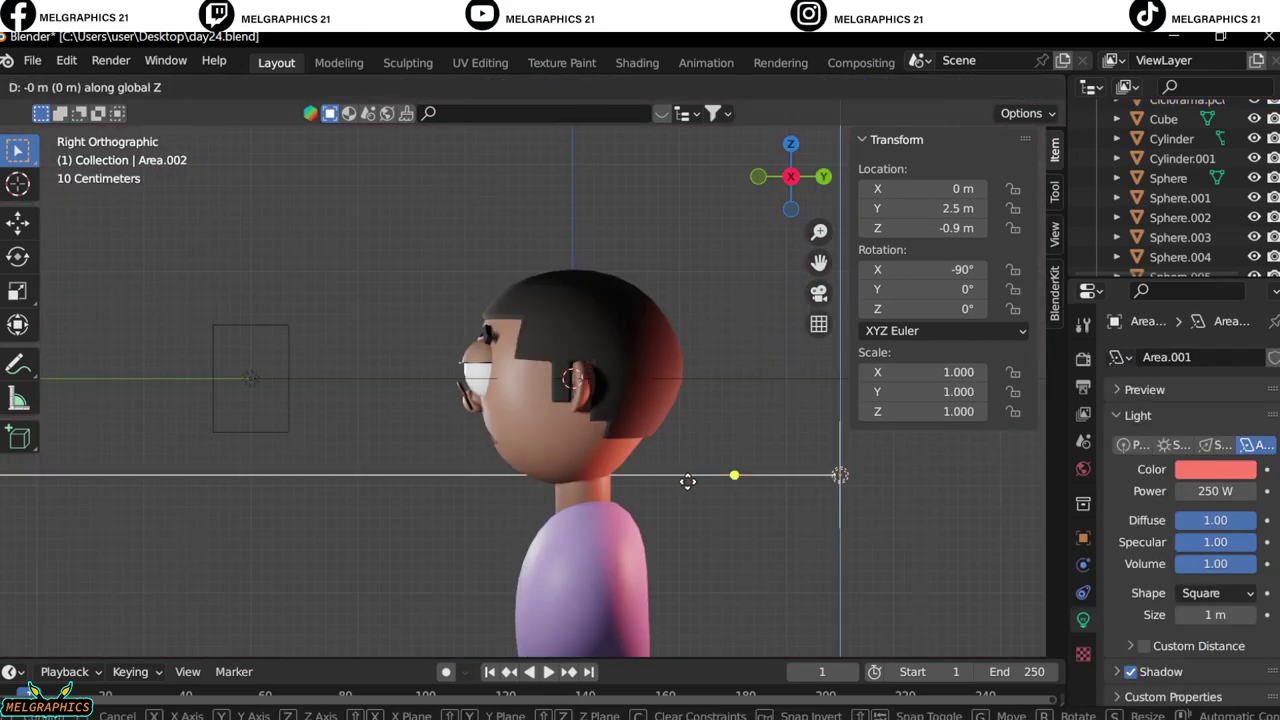
{"action": "left_click", "coordinate": [686, 483]}
{"action": "key", "text": "KP_0"}
Add a new area light rotated 90° on X.
{"action": "key", "text": "shift+a"}
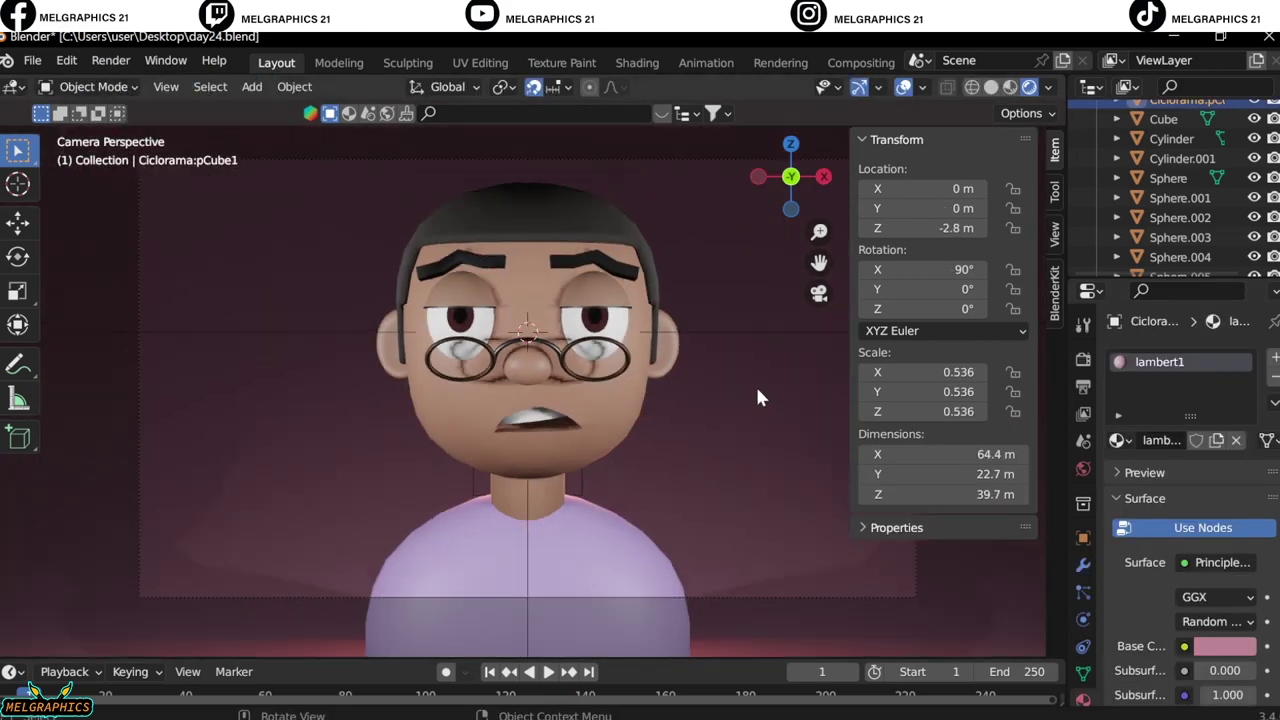
{"action": "left_click", "coordinate": [772, 490]}
{"action": "double_click", "coordinate": [916, 268]}
{"action": "type", "text": "90"}
{"action": "key", "text": "Return"}
{"action": "key", "text": "KP_3"}
{"action": "key", "text": "g"}
{"action": "left_click", "coordinate": [434, 365]}
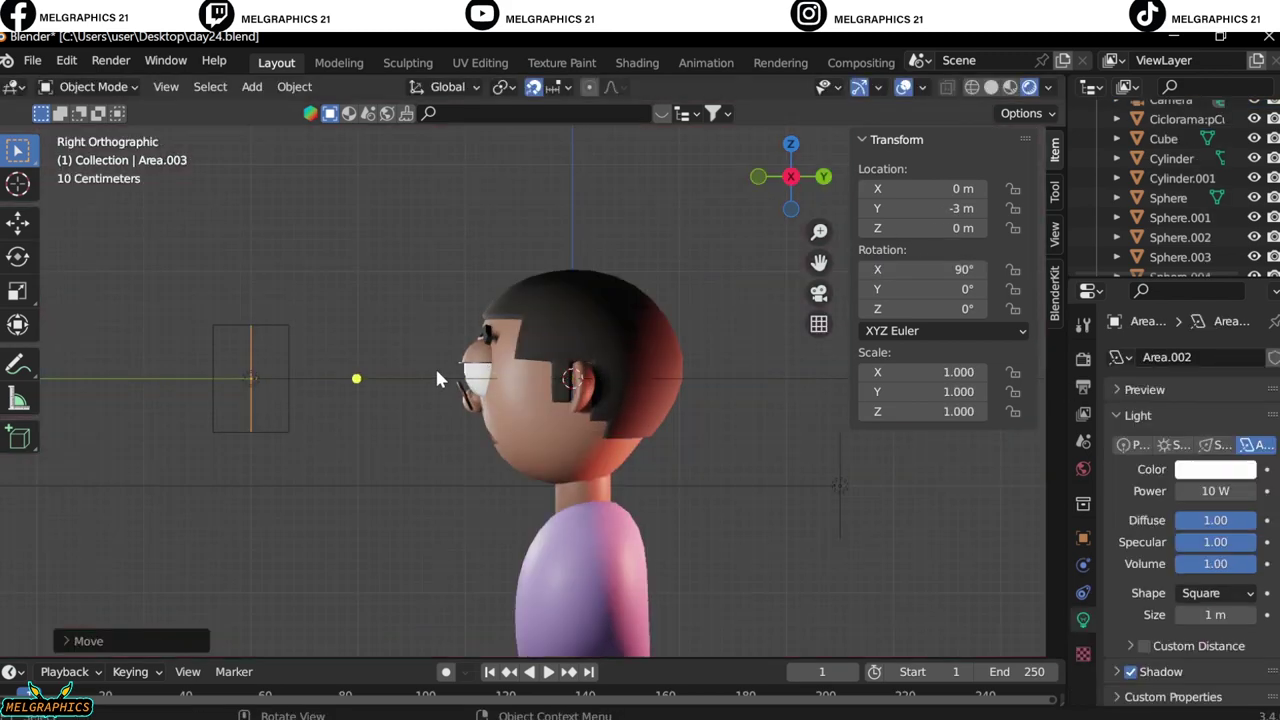
Place the new light in front of the face and set it to 100 W.
{"action": "key", "text": "KP_0"}
{"action": "scroll", "coordinate": [778, 485], "scroll_direction": "up", "scroll_amount": 1}
{"action": "double_click", "coordinate": [1215, 491]}
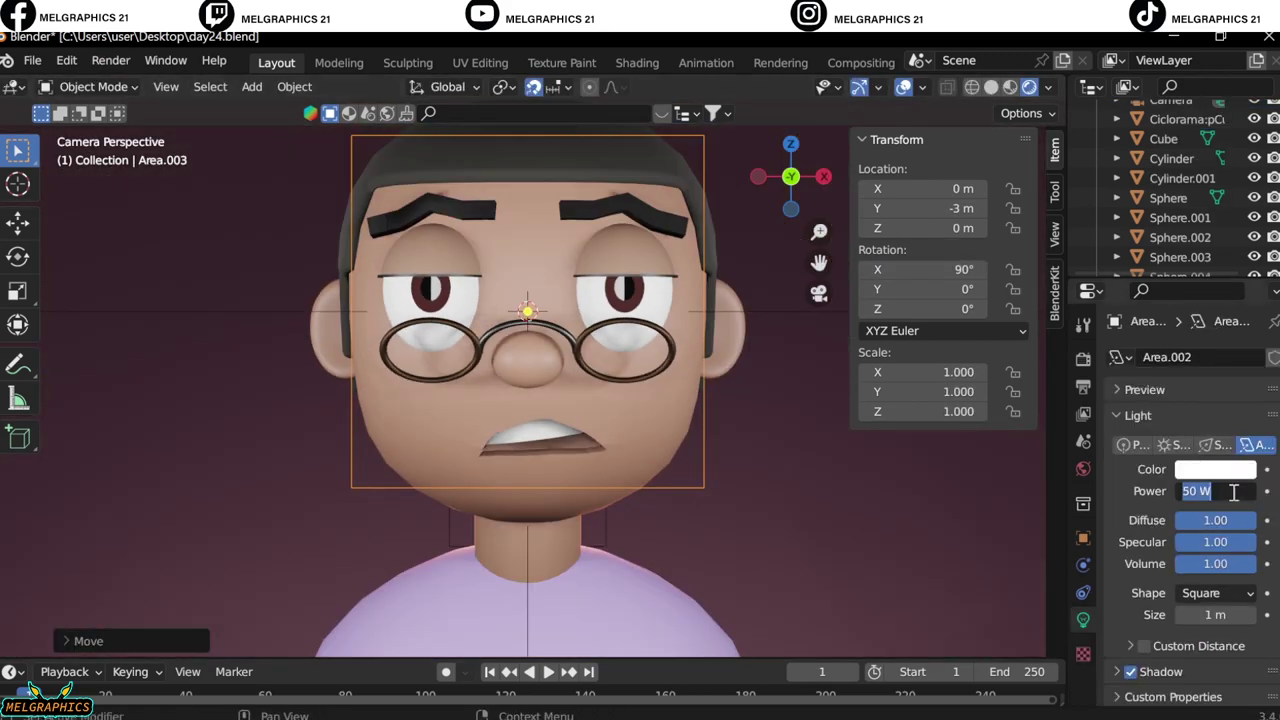
{"action": "type", "text": "100"}
{"action": "key", "text": "Return"}
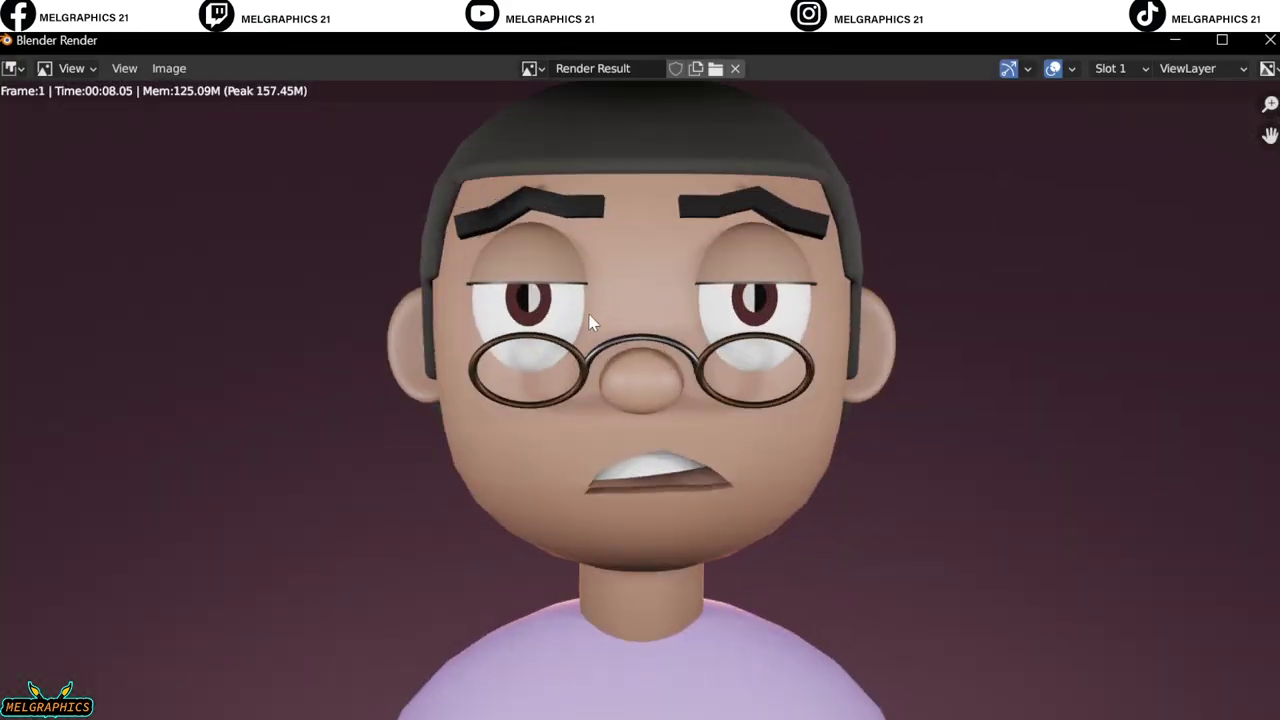
Zoom the view out and back in on the lit bust.
{"action": "scroll", "coordinate": [590, 322], "scroll_direction": "down", "scroll_amount": 2}
{"action": "scroll", "coordinate": [920, 180], "scroll_direction": "up", "scroll_amount": 1}
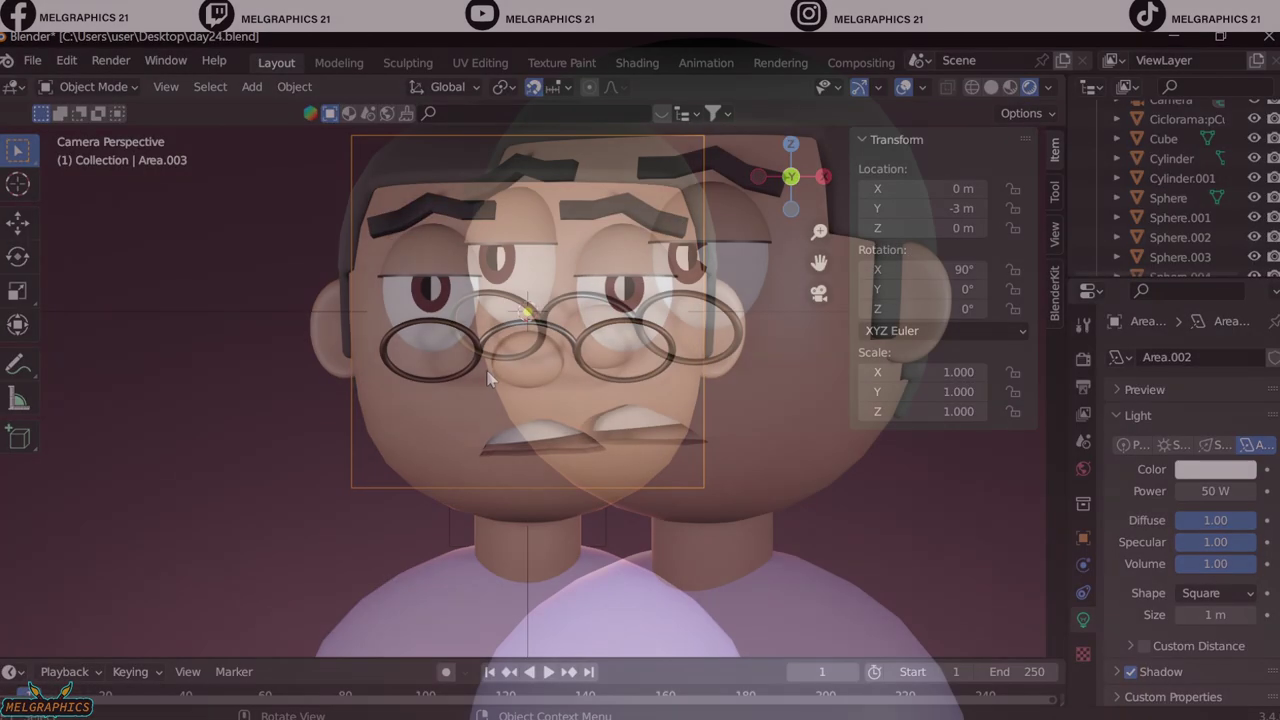